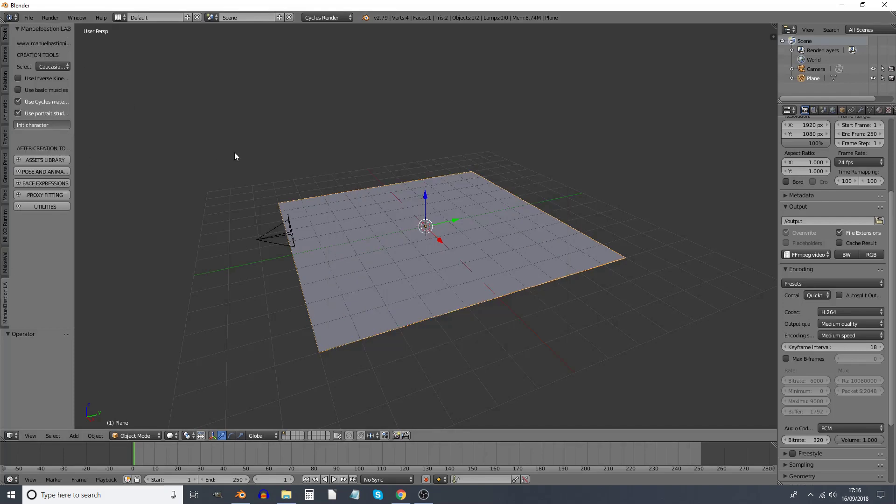
Generate the default ManuelBastioniLAB character and download the add-on's 1.6.1a zip from its website
left_click(41, 125)
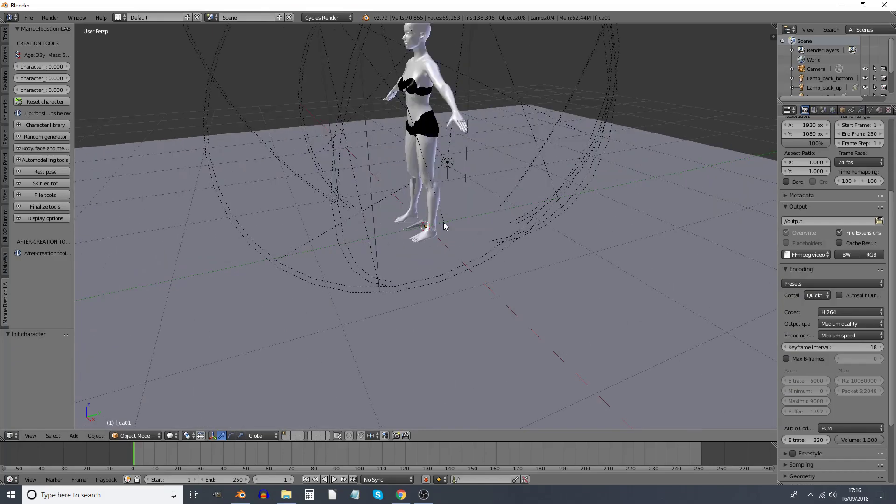
middle_click_drag(433, 210, 438, 248)
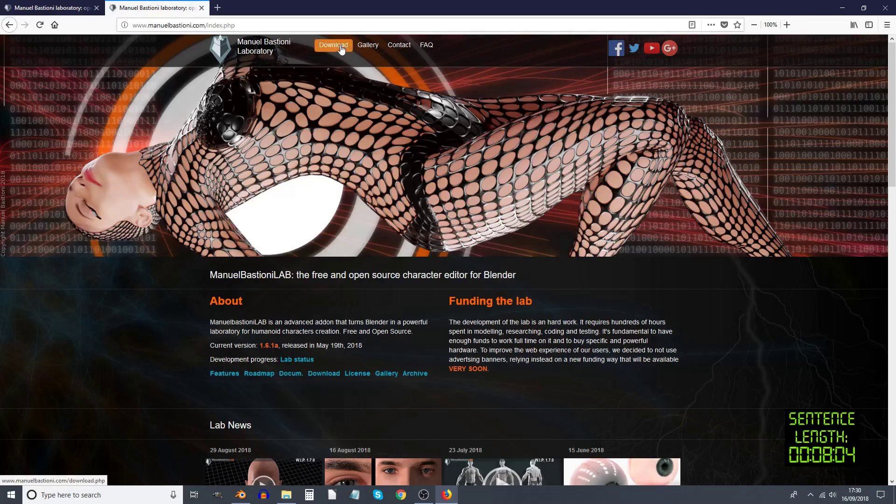
left_click(341, 49)
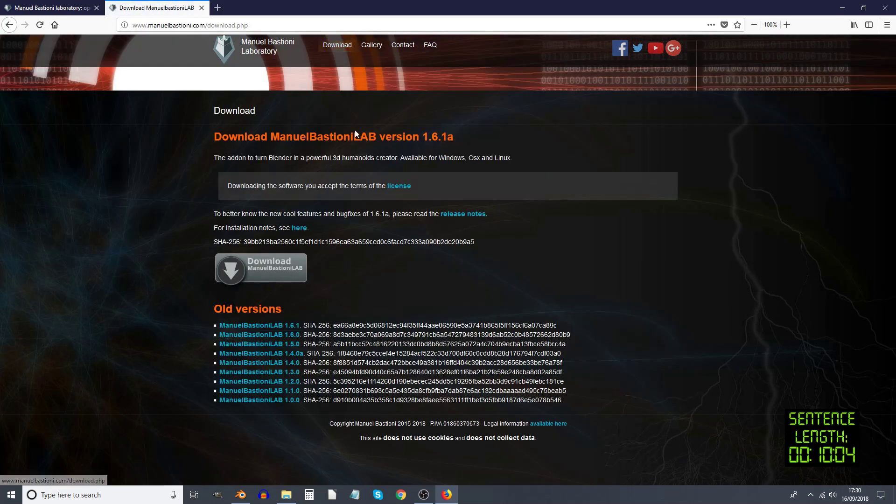
left_click(235, 275)
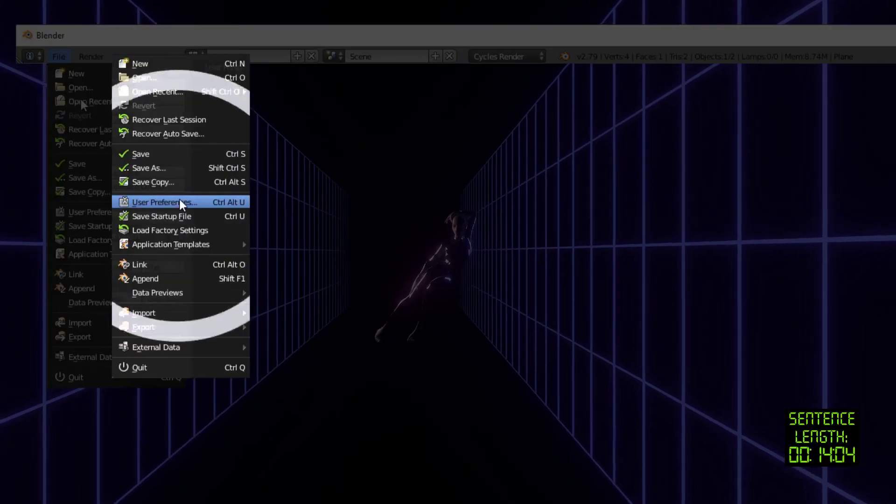
Install the Zaloopok add-on from its zip file in User Preferences
left_click(181, 202)
left_click(310, 89)
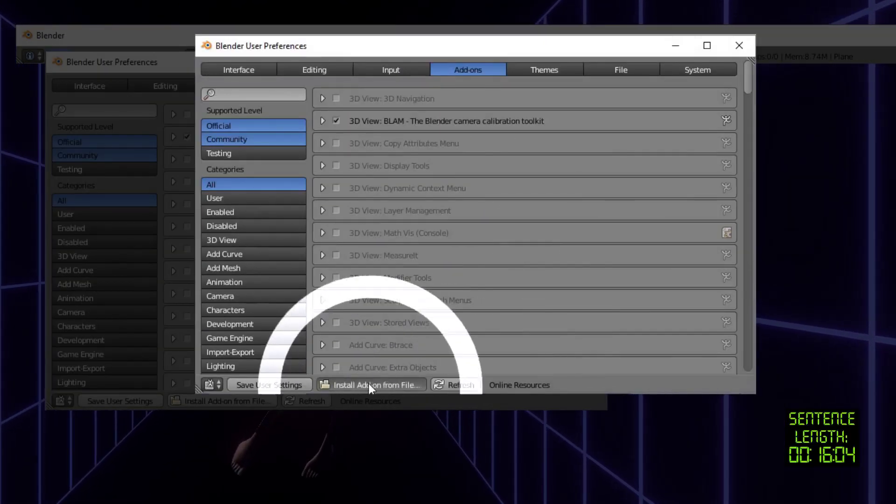
left_click(369, 383)
left_click(679, 155)
Enable the Zaloopok add-on, save user settings, and read the Rhubarb Lip Sync README
left_click(325, 126)
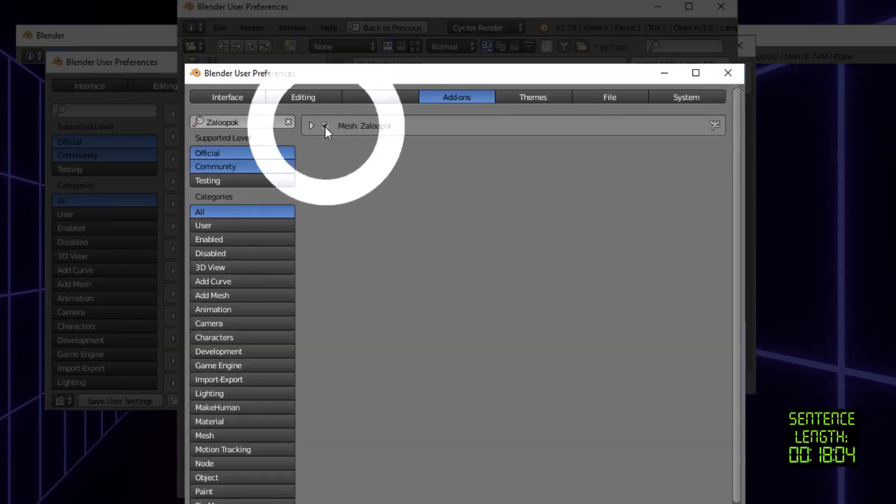
left_click(350, 440)
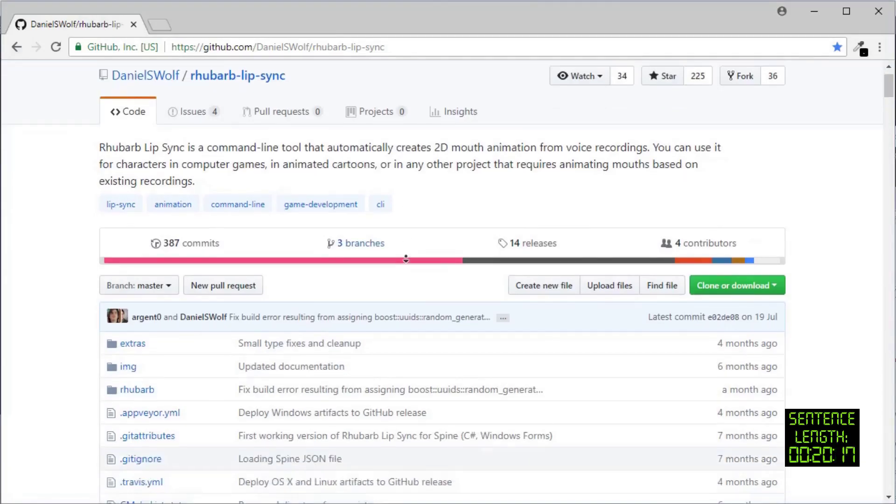
scroll(406, 260, "down", 20)
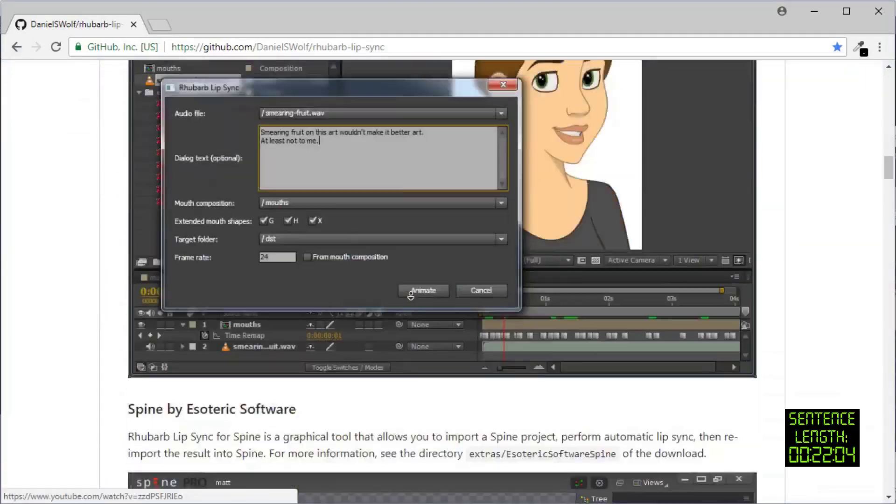
scroll(411, 295, "down", 20)
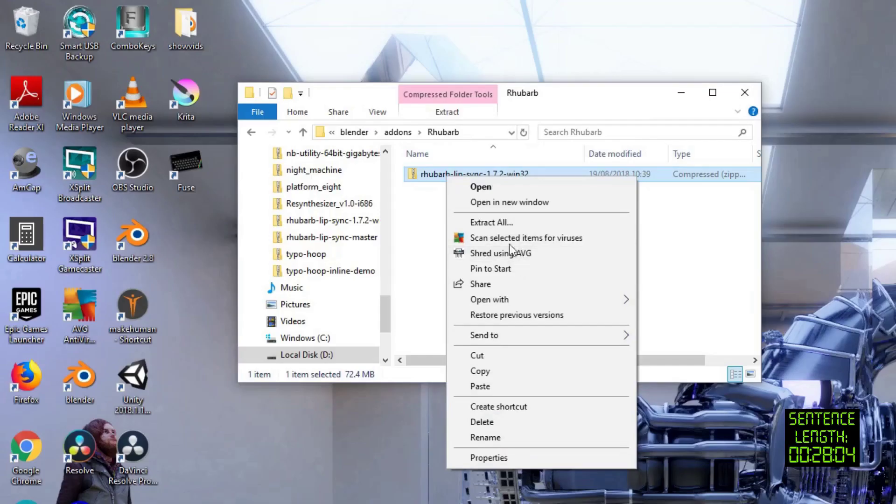
Extract the rhubarb-lip-sync-1.7.2-win32 zip into the Rhubarb folder and open the repository's download options
left_click(491, 223)
left_click(800, 501)
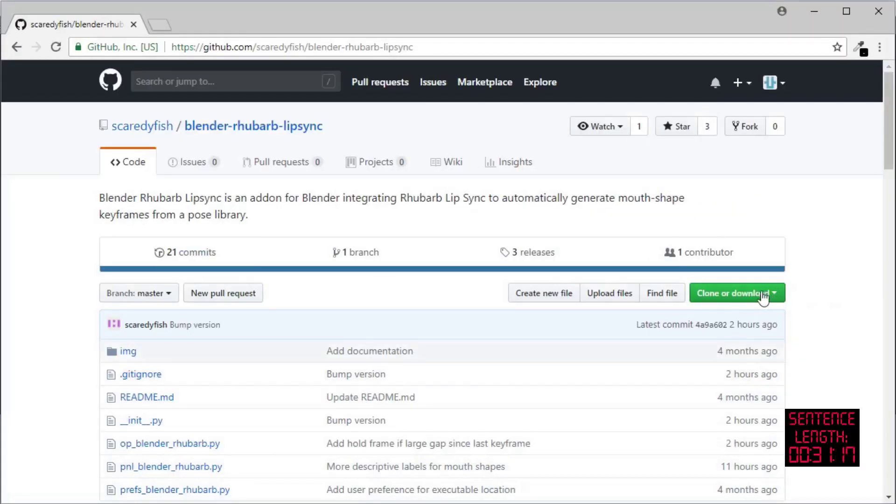
left_click(763, 297)
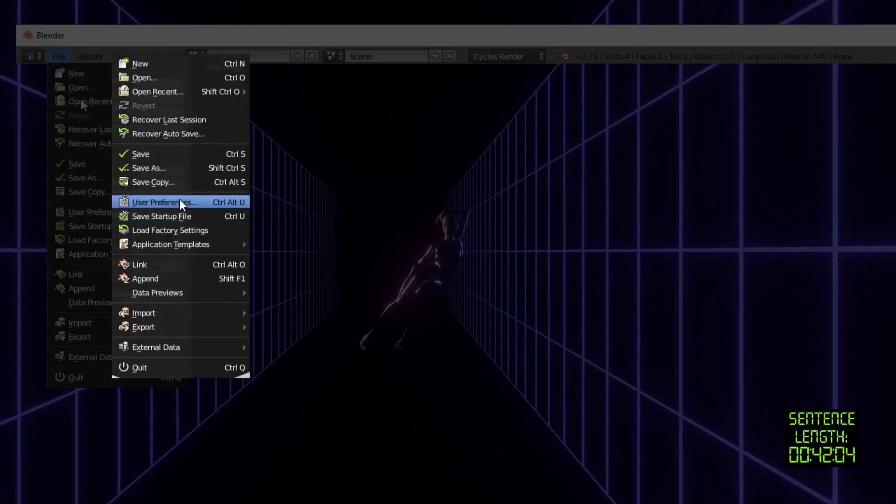
Install and enable the add-on from its zip in User Preferences
left_click(88, 211)
left_click(318, 85)
left_click(369, 385)
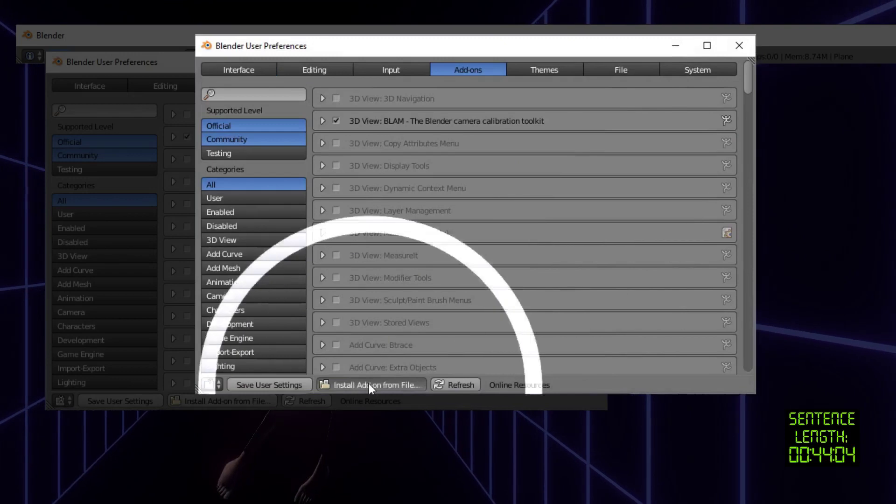
left_click(678, 155)
left_click(325, 126)
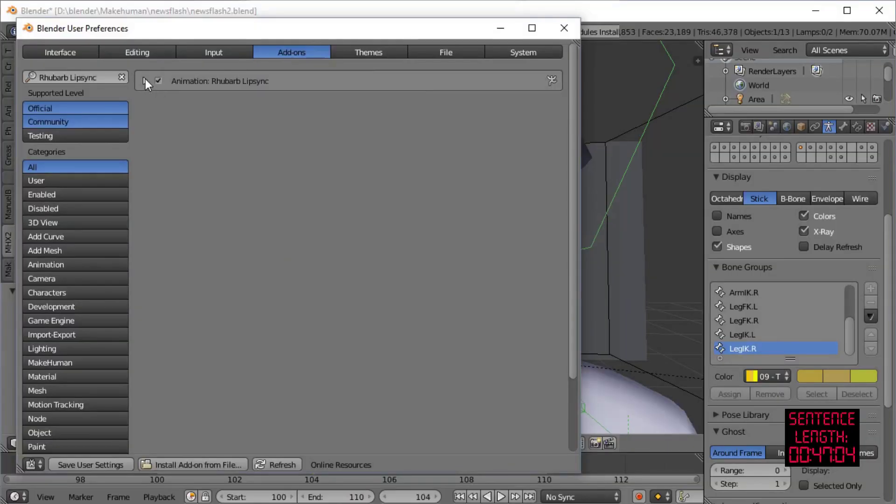
Point the Rhubarb Lipsync executable path to the inner rhubarb-lip-sync-1.7.2-win32 folder
left_click(145, 80)
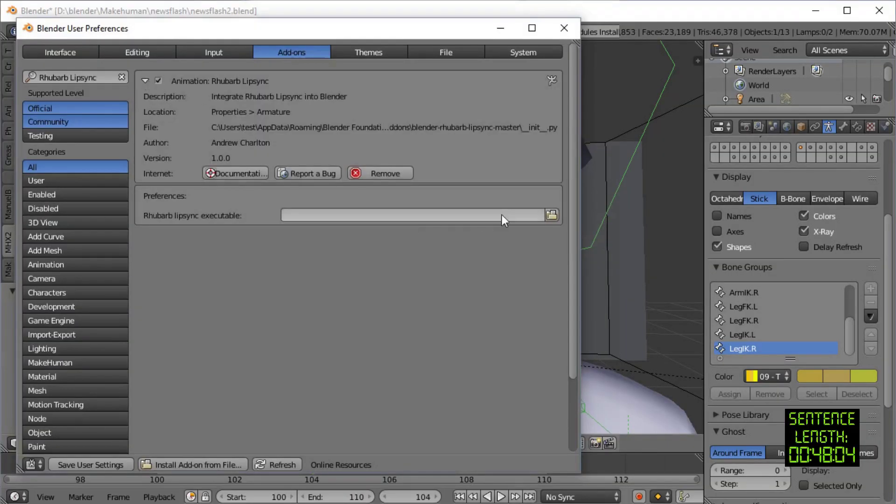
left_click(551, 215)
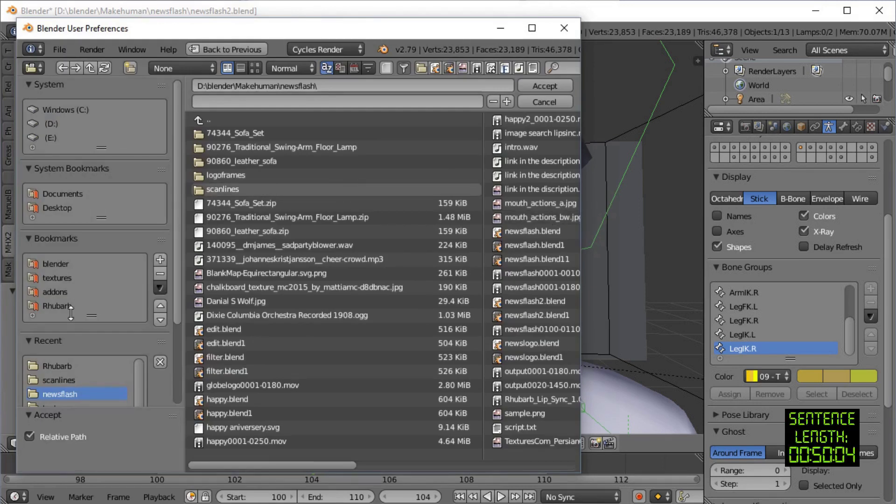
left_click(46, 307)
left_click(255, 131)
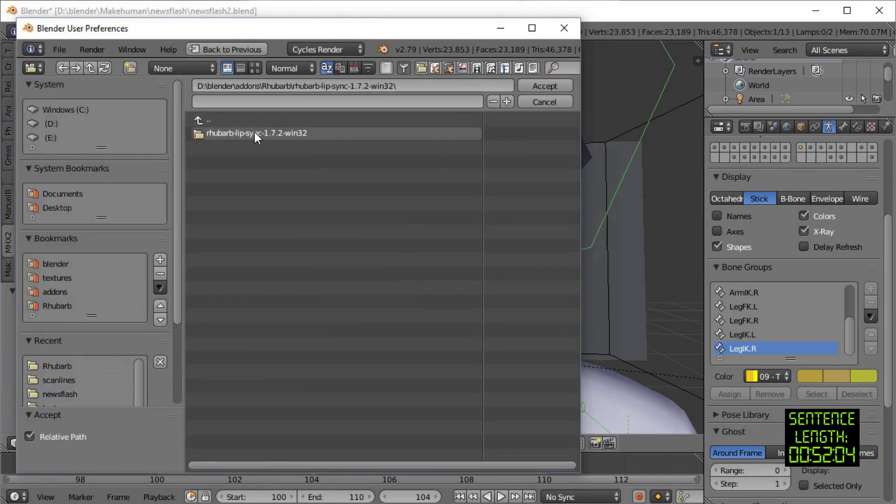
left_click(254, 132)
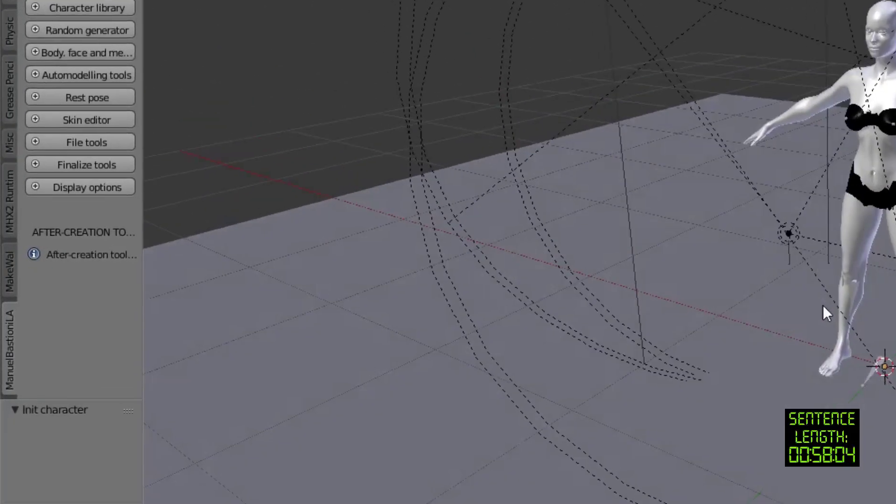
Finalize the character with Save images turned off
left_click(98, 151)
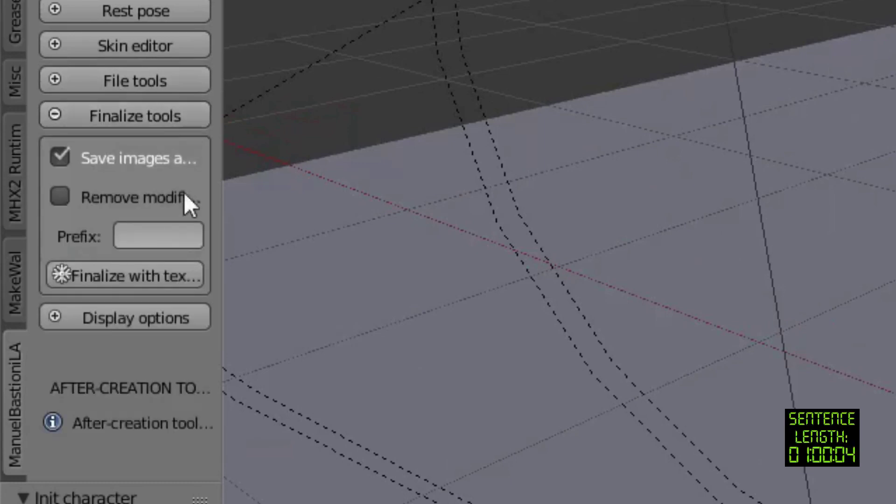
left_click(58, 160)
left_click(122, 280)
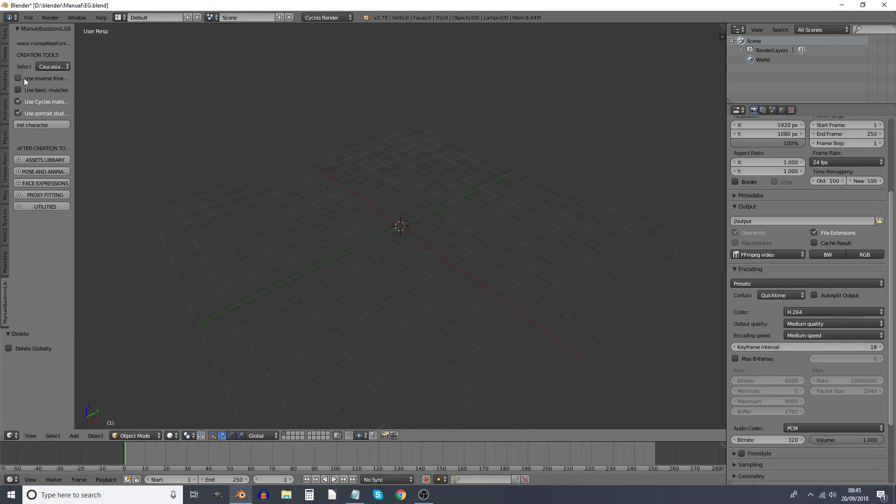
Move the left hand IK control and trackball-rotate the hand into position
left_click_drag(75, 93, 101, 89)
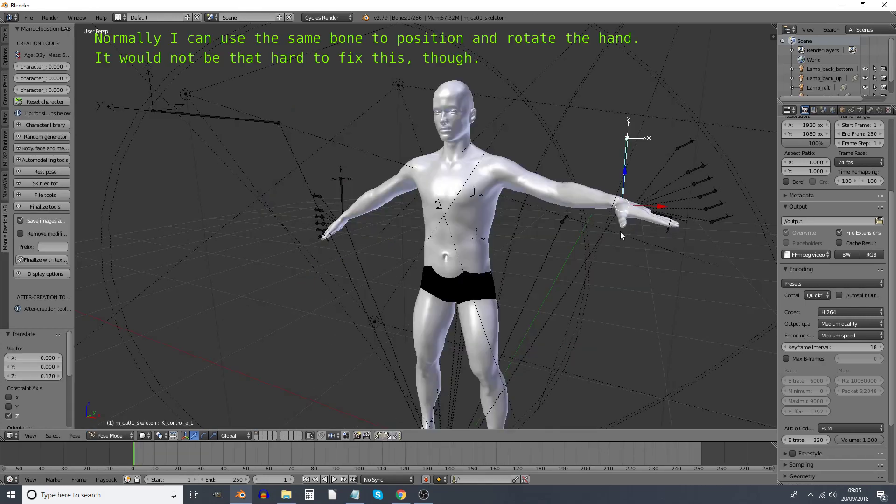
key("g")
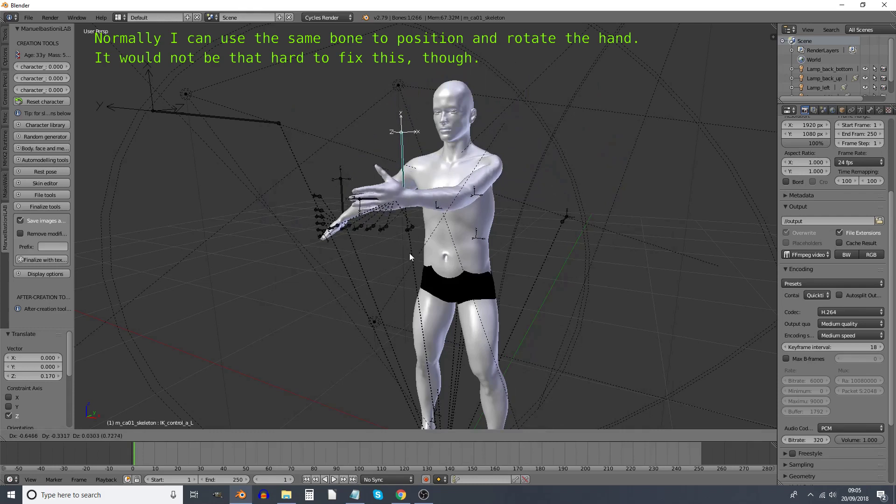
left_click(531, 257)
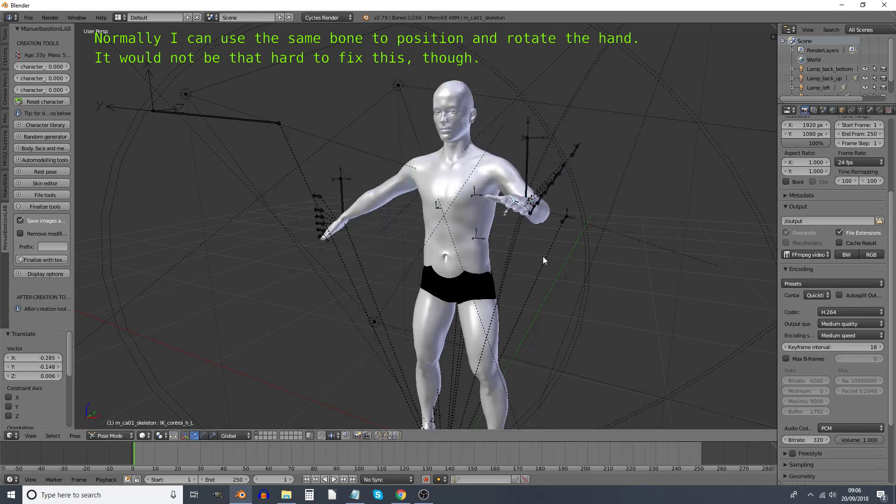
key("r")
key("r")
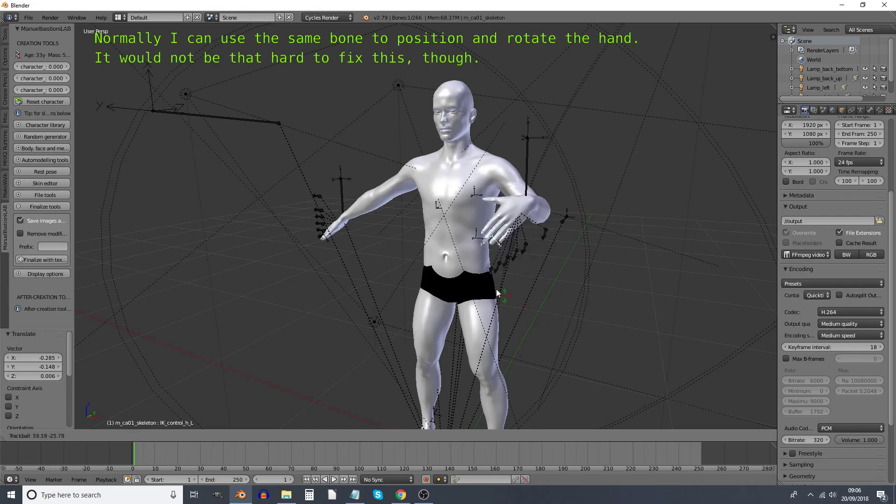
left_click(508, 320)
Rotate the IK_control_a_L arm bone and begin moving the hand toward the face
right_click(532, 169)
key("r")
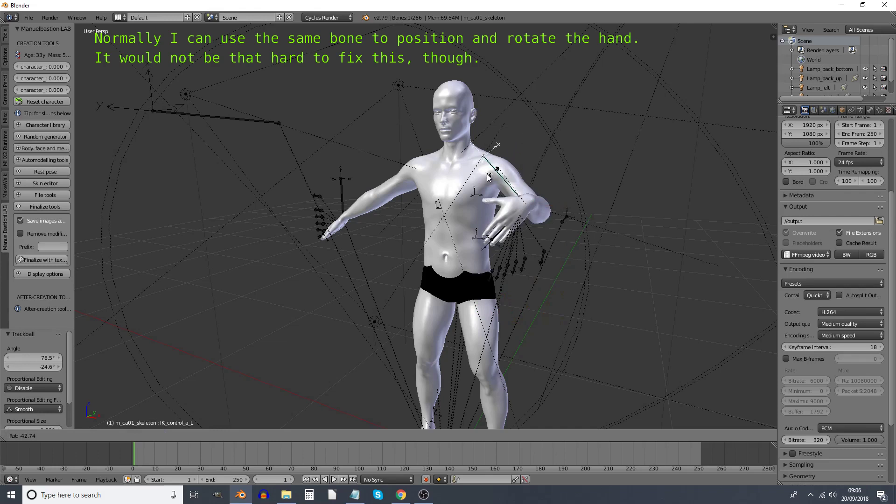
left_click(483, 182)
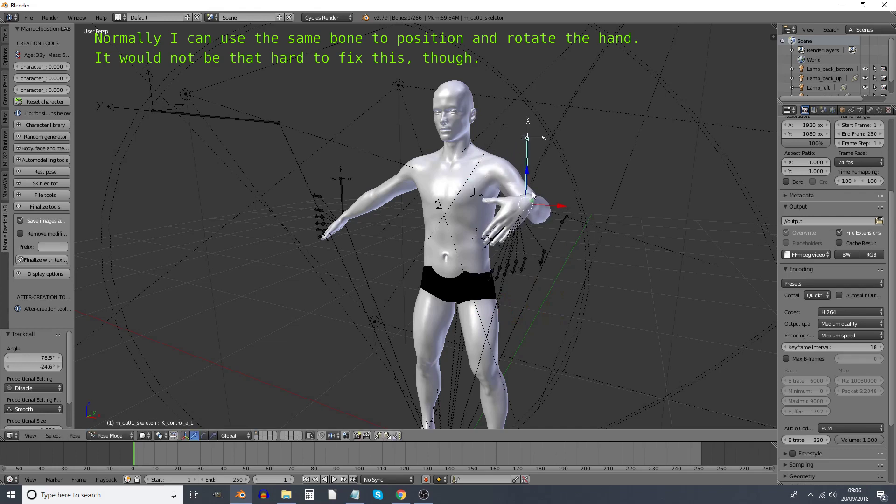
key("g")
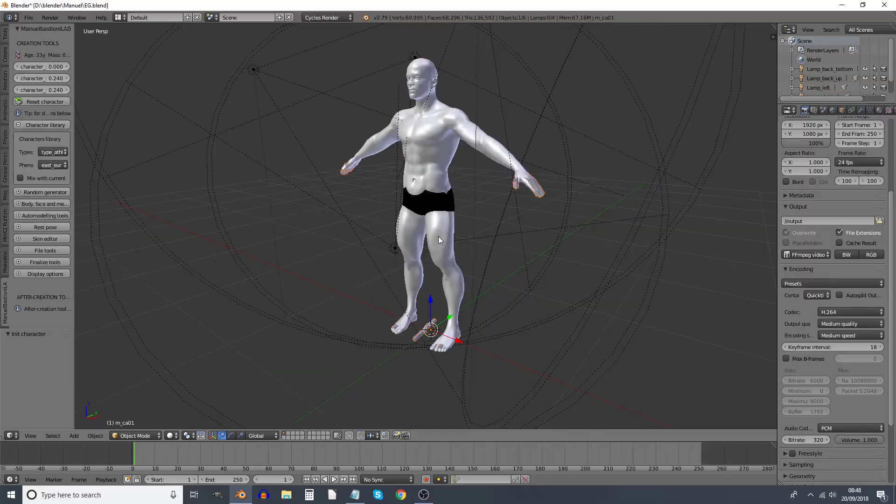
Zoom in on the male character and expand its Finalize tools in a widened panel
middle_click_drag(438, 236, 449, 282)
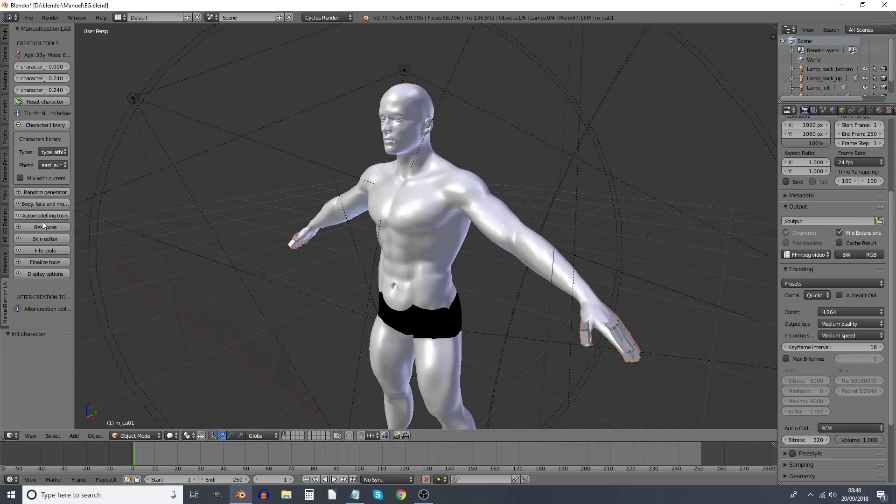
left_click(33, 260)
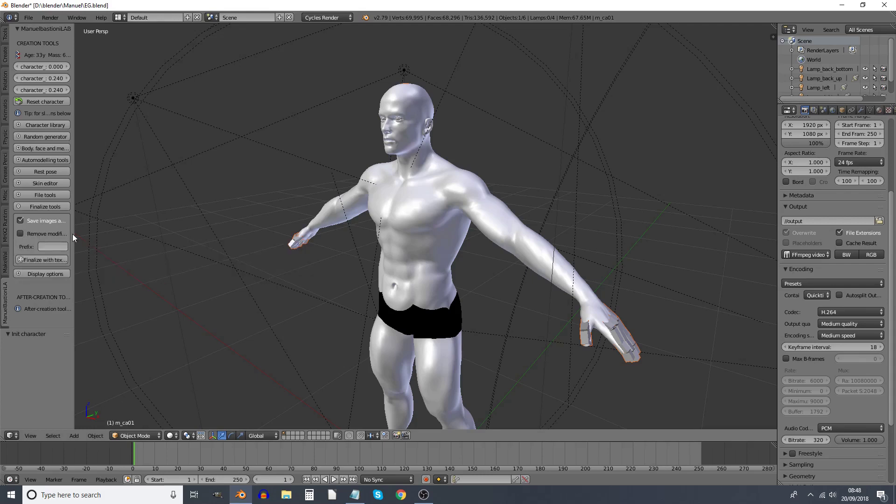
left_click_drag(74, 234, 128, 234)
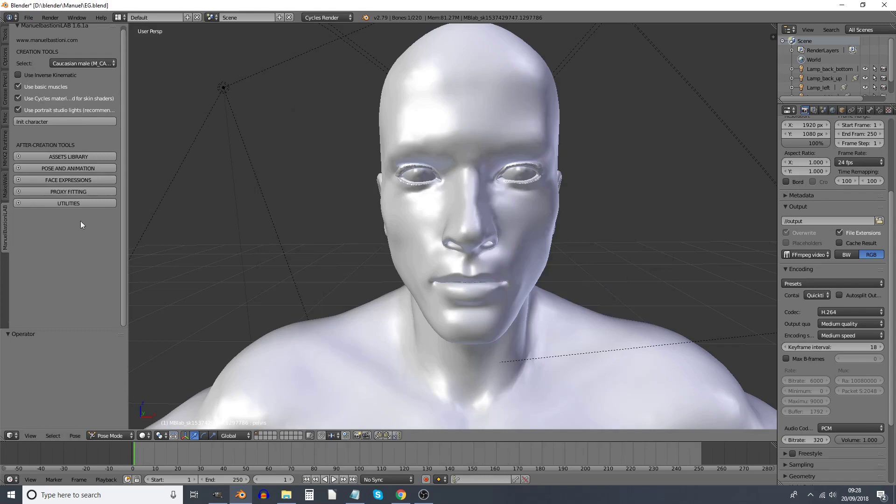
Show the Face Expressions sliders and filter them to the 'pho' phoneme shapes
left_click(46, 178)
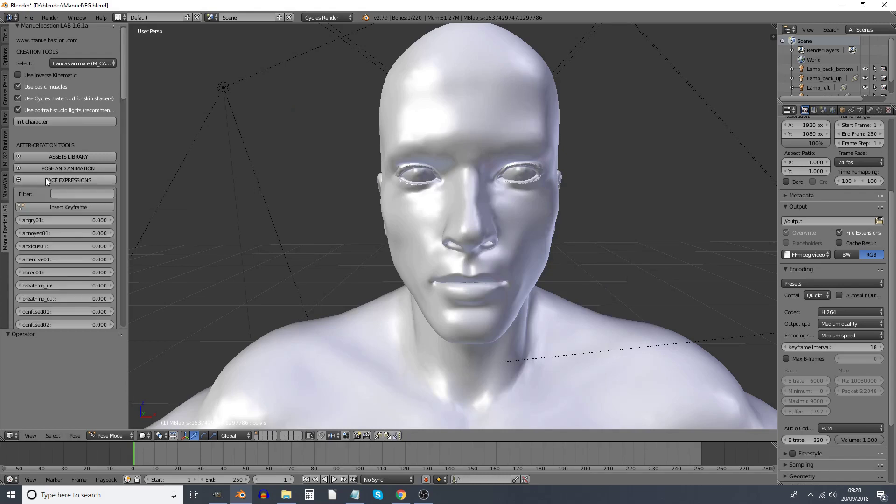
left_click_drag(122, 91, 134, 320)
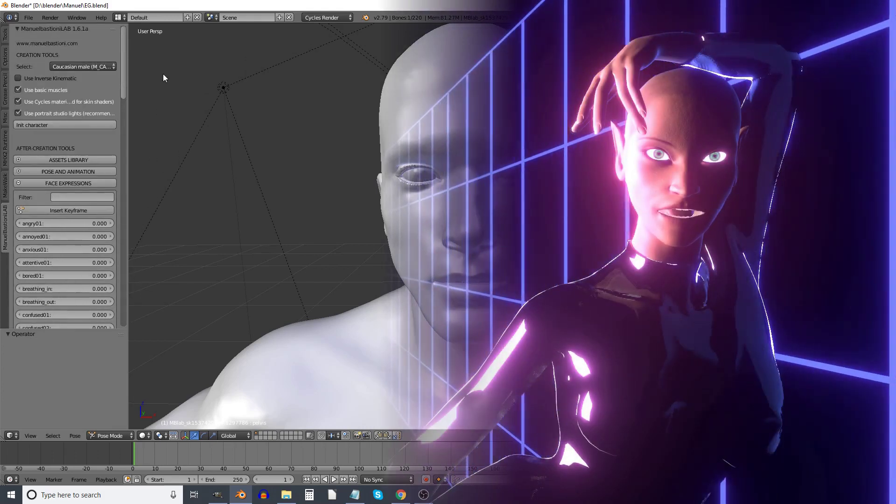
scroll(70, 210, "down", 15)
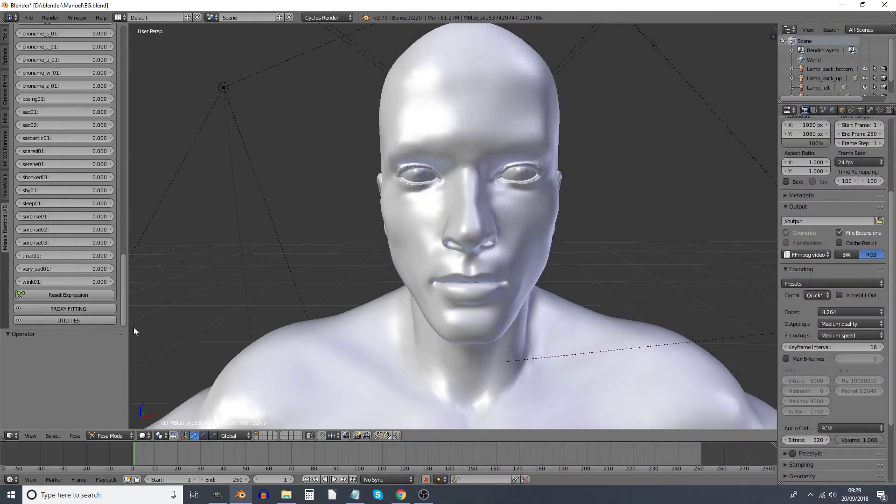
left_click_drag(134, 327, 162, 88)
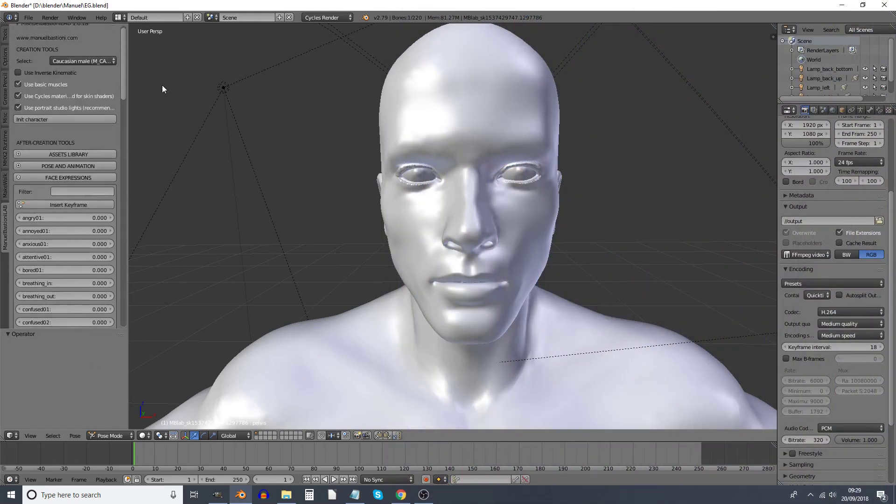
scroll(82, 280, "down", 15)
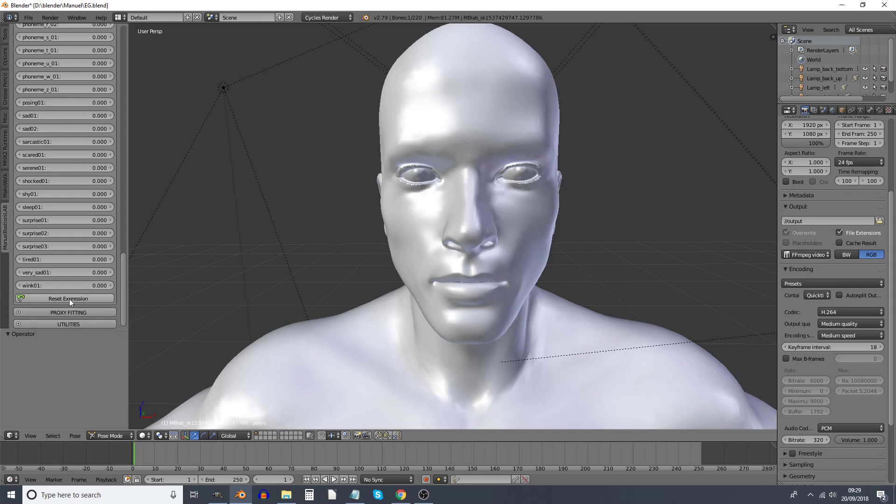
left_click_drag(123, 286, 137, 70)
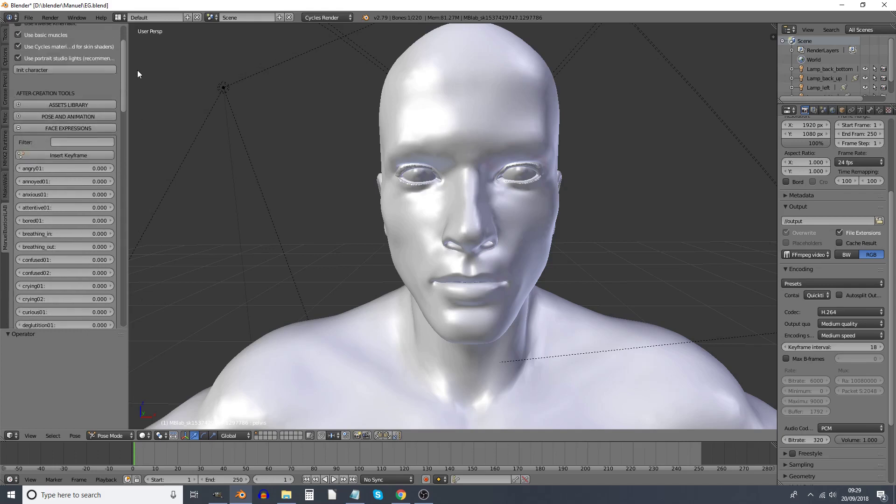
left_click(68, 141)
key("Return")
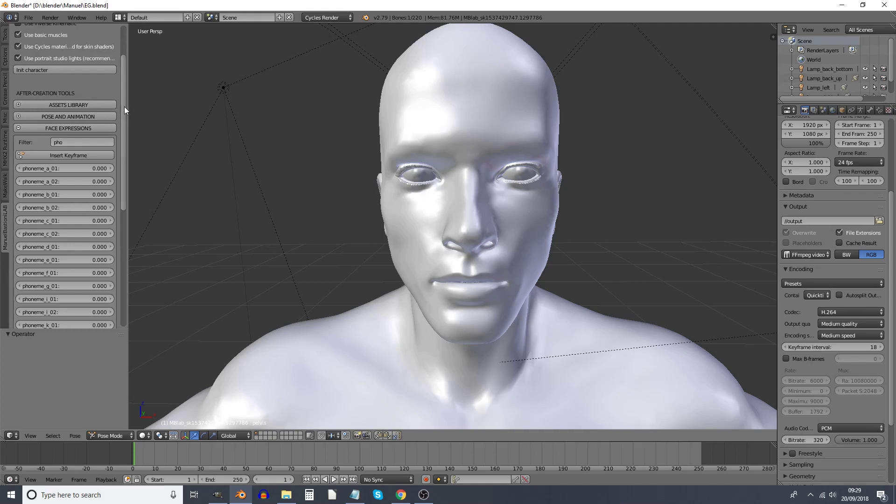
left_click_drag(124, 106, 133, 228)
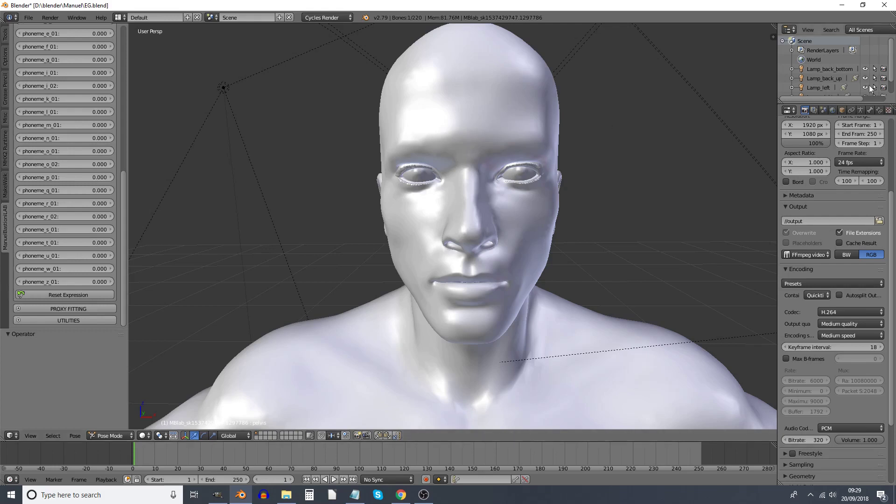
Widen the Properties editor, select the head mesh, and enlarge its Shape Keys list
left_click_drag(778, 223, 749, 225)
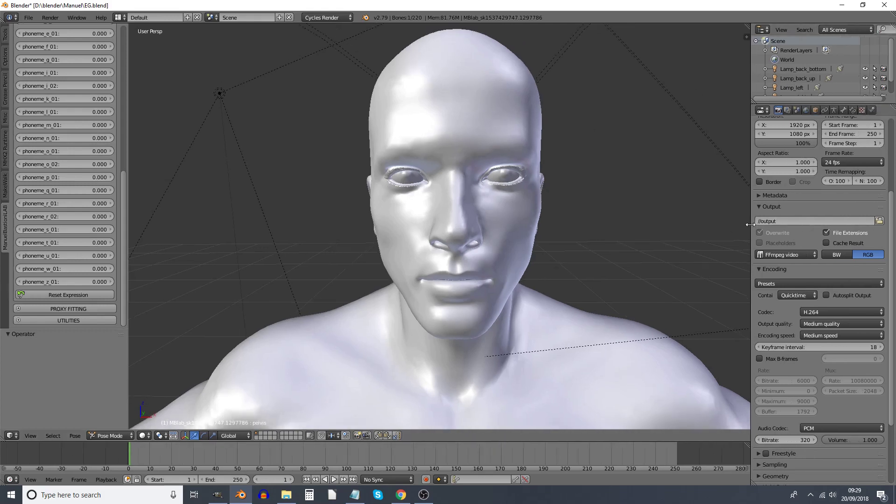
left_click(833, 111)
scroll(864, 211, "down", 3)
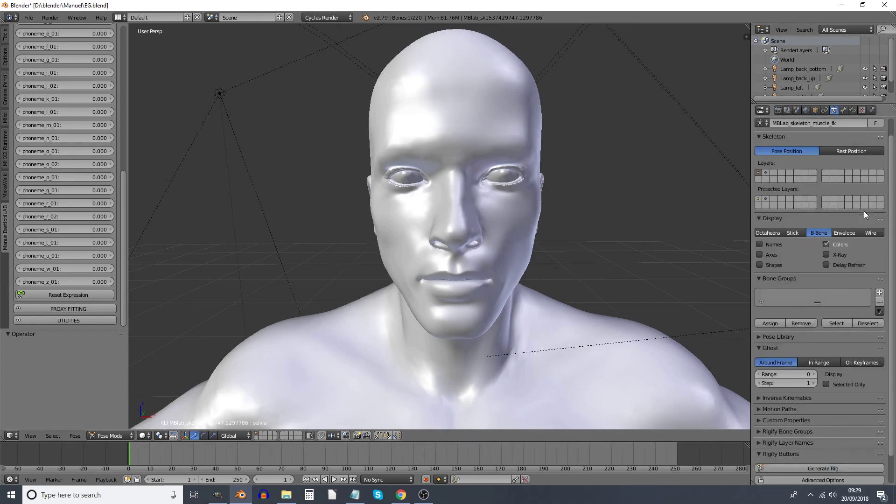
right_click(505, 63)
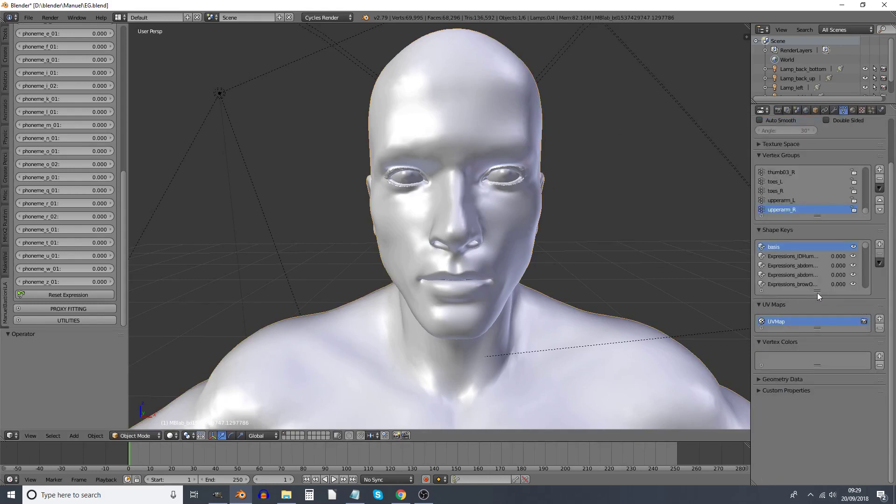
left_click_drag(817, 291, 827, 427)
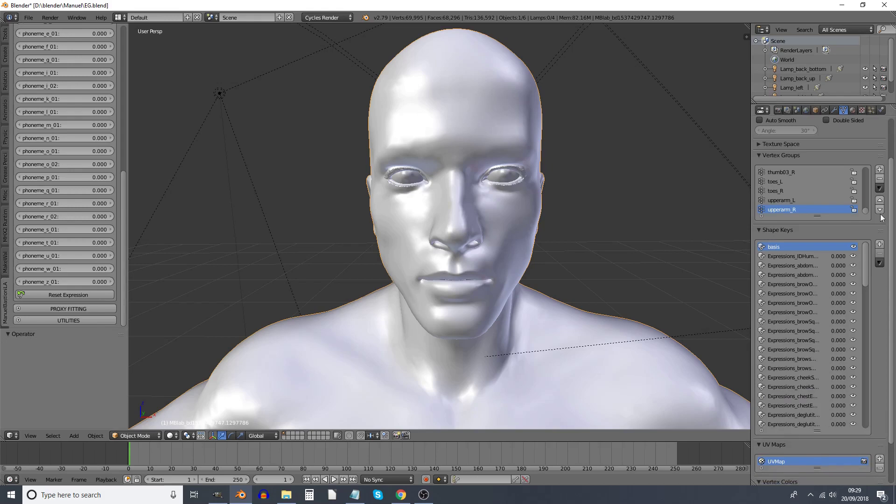
left_click_drag(860, 256, 766, 244)
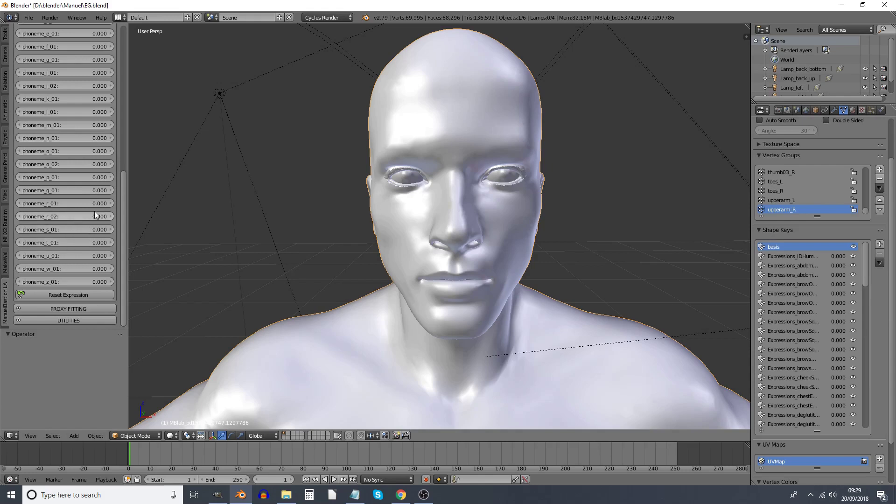
scroll(93, 212, "up", 2)
scroll(91, 211, "up", 1)
Set phoneme_l_01 to 1 and scan the Shape Keys list for the driven mouth and tongue keys
left_click(61, 168)
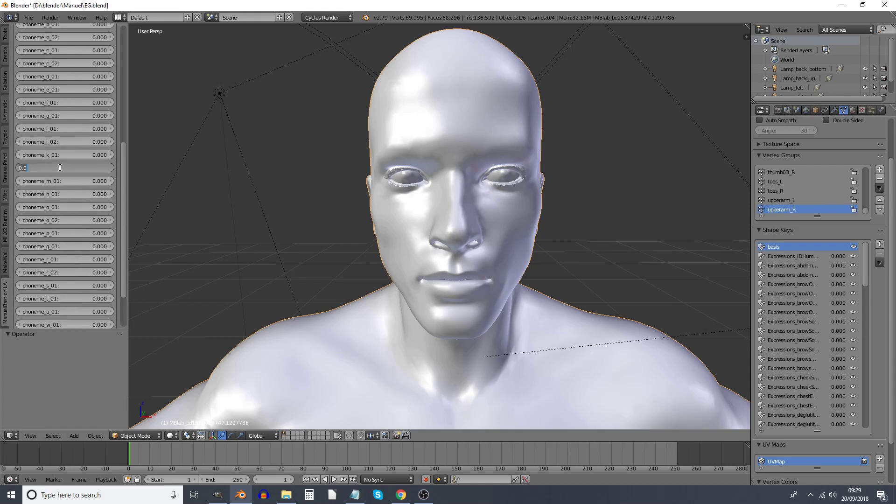
type("1")
key("Return")
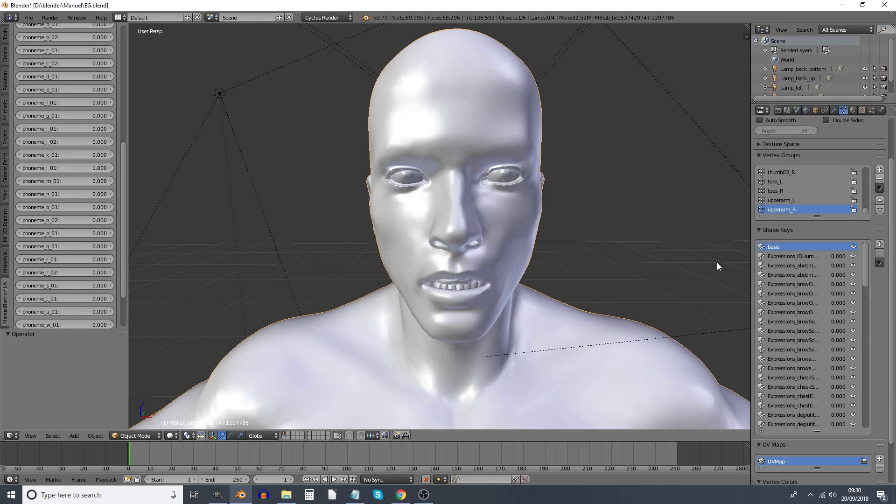
scroll(827, 318, "down", 1)
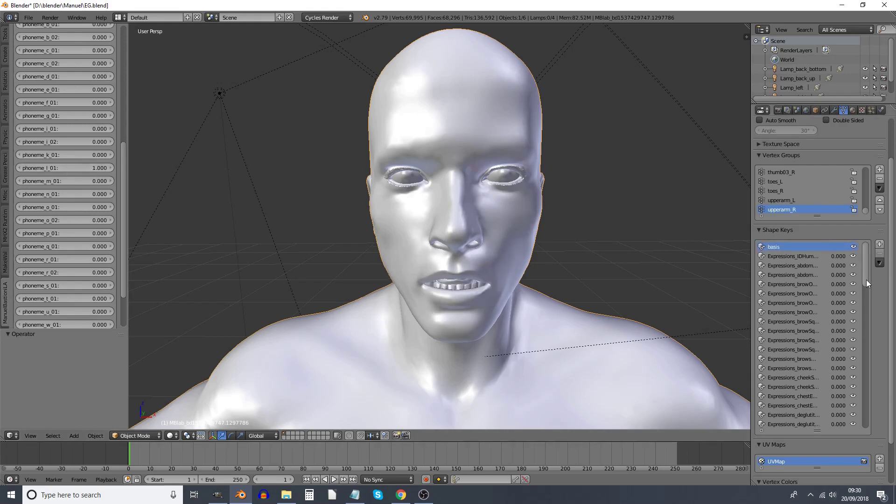
left_click_drag(866, 279, 864, 386)
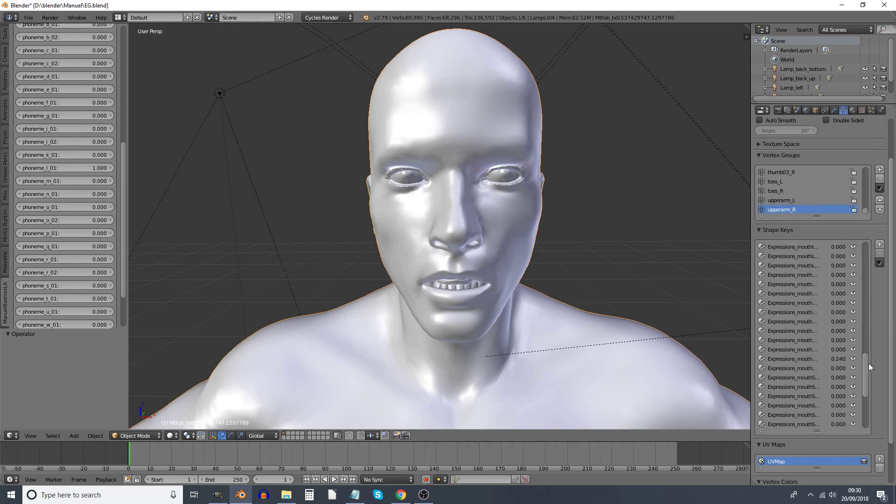
left_click_drag(869, 363, 866, 401)
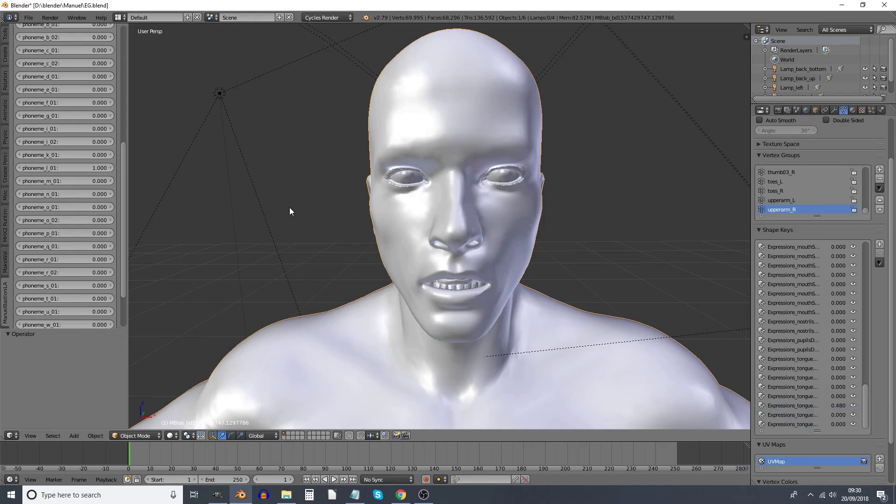
Add a Manually Create Later (Single) driver to phoneme_l_01
right_click(99, 169)
mouse_move(93, 181)
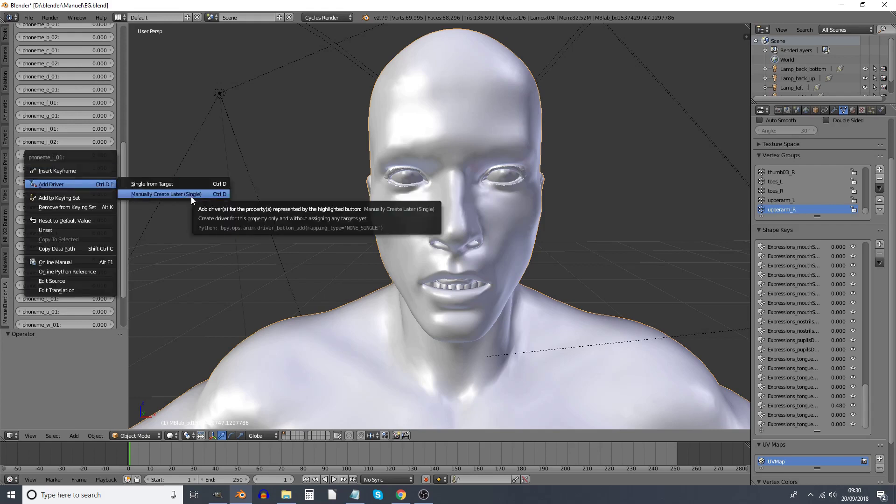
left_click(191, 196)
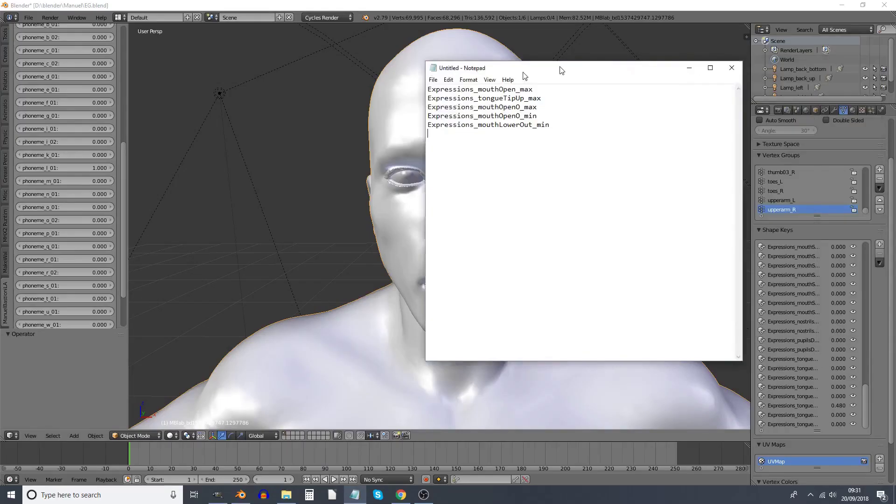
Move the Notepad expression-name list left and shrink it to uncover the character's face
left_click_drag(561, 70, 380, 95)
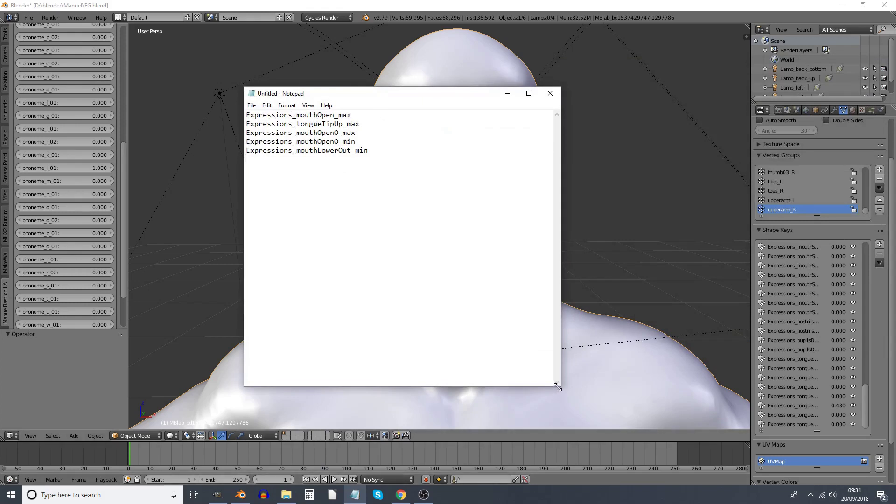
left_click_drag(558, 386, 465, 283)
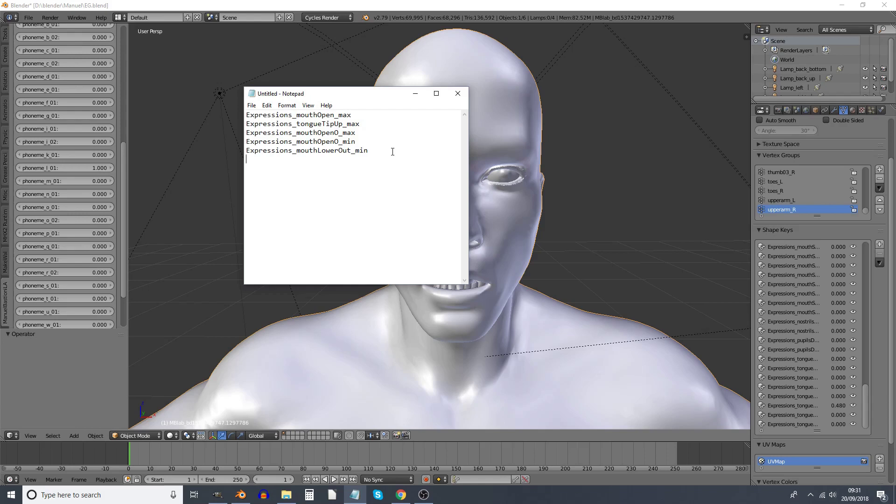
key("shift+Up")
key("shift+Up")
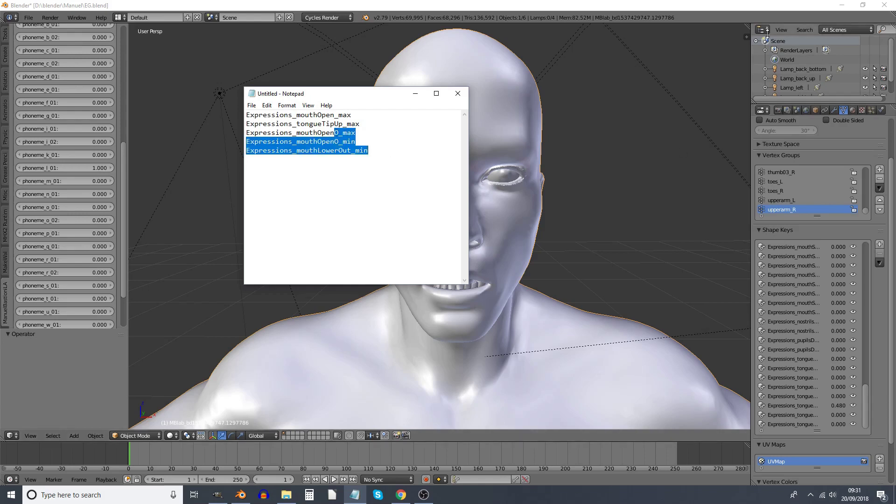
left_click(763, 30)
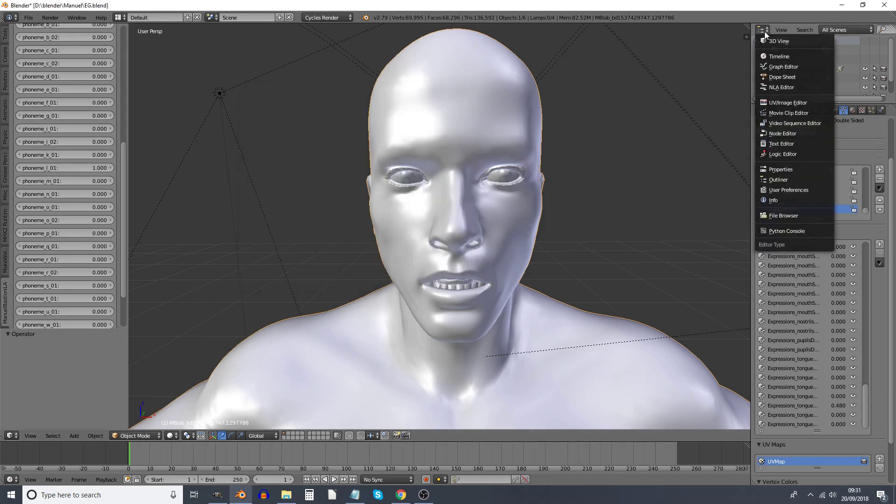
Turn the upper-right area into a Text Editor and paste in the five names from Notepad
left_click(791, 142)
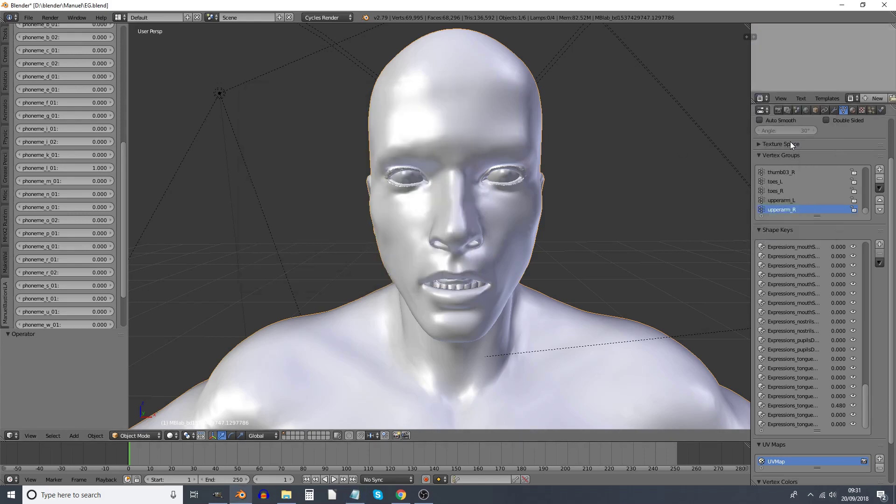
left_click(870, 98)
key("alt+Tab")
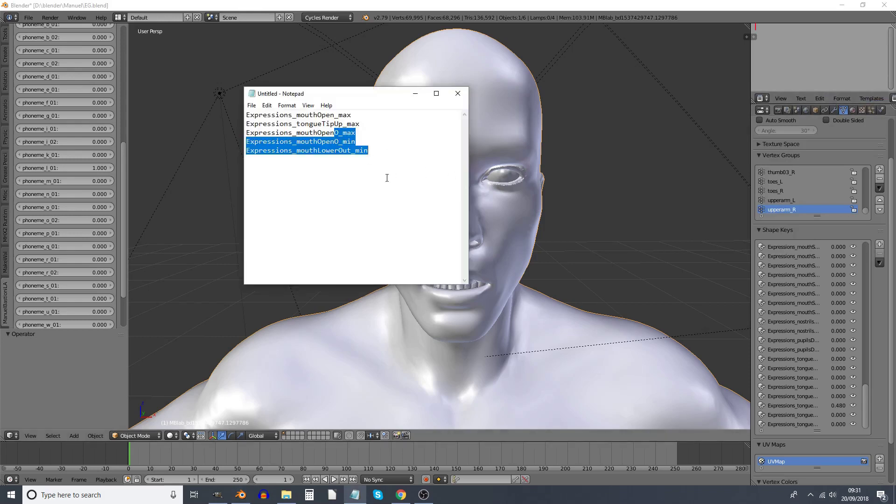
left_click(398, 167)
key("ctrl+a")
right_click(298, 135)
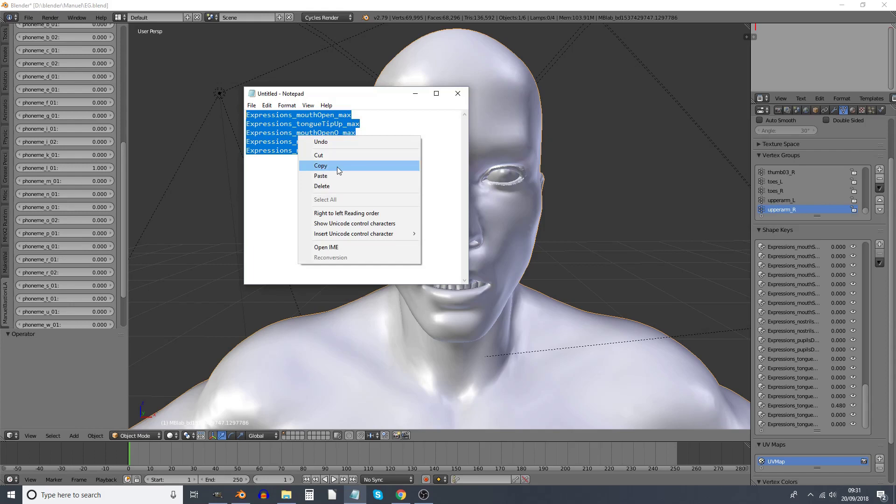
left_click(337, 166)
key("alt+Tab")
right_click(804, 52)
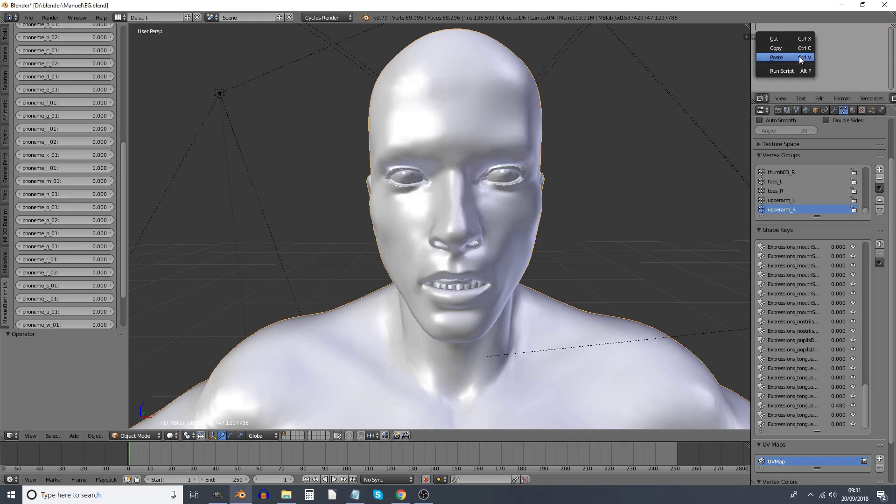
left_click(799, 57)
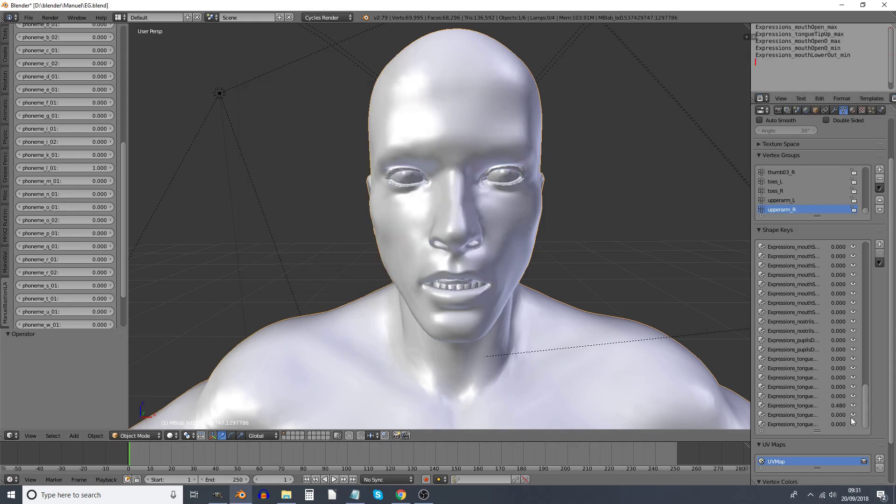
Filter the shape key list to Expressions_mouthOpen_max and select that key
left_click(761, 431)
left_click(808, 439)
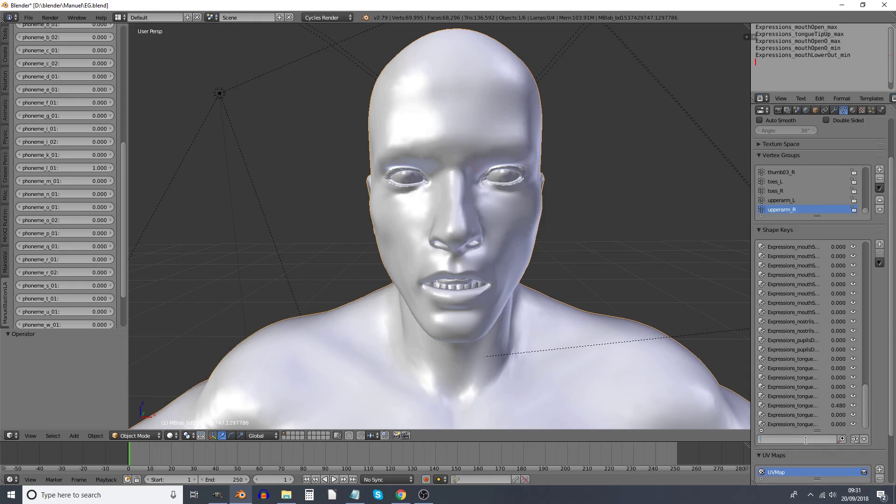
left_click(842, 29)
left_click_drag(842, 29, 754, 26)
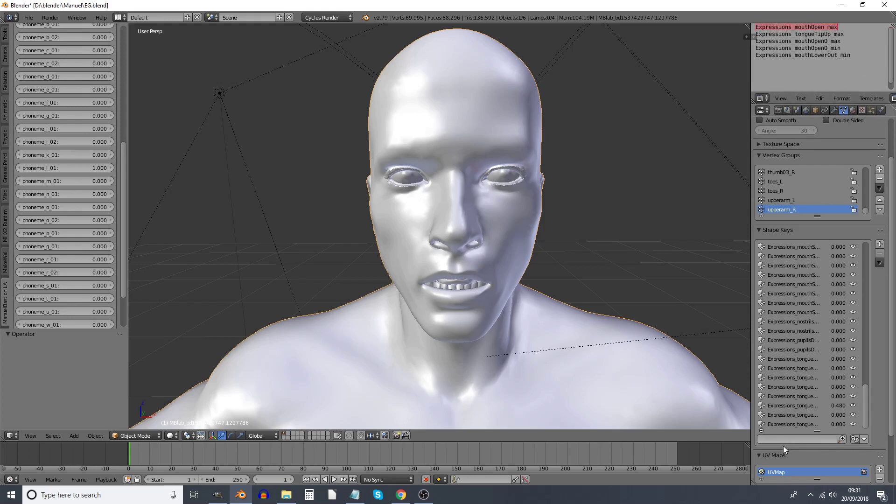
key("ctrl+v")
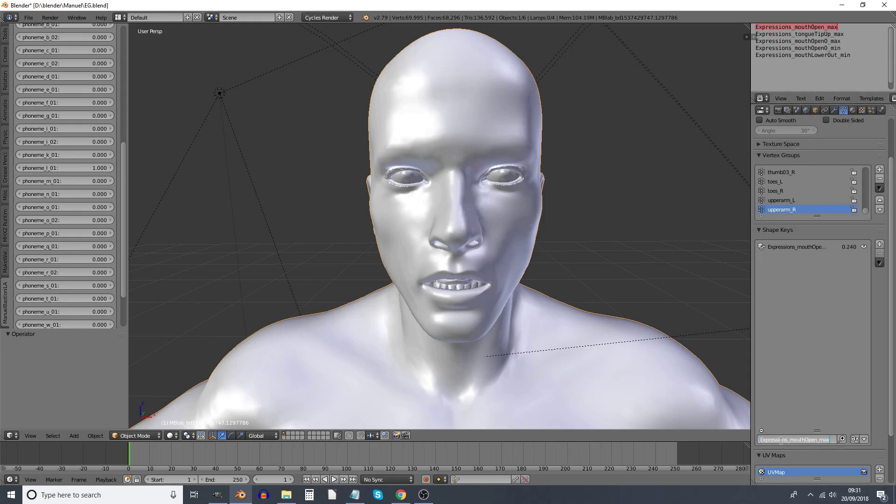
left_click(814, 248)
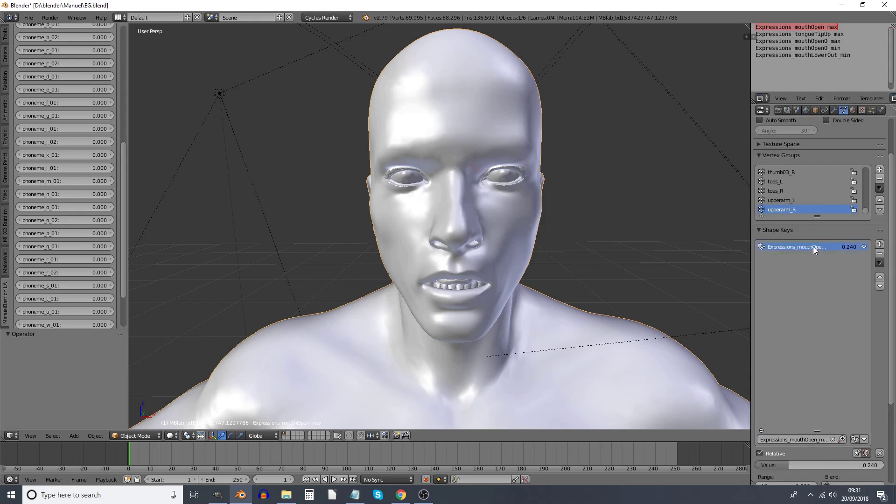
left_click_drag(867, 60, 738, 14)
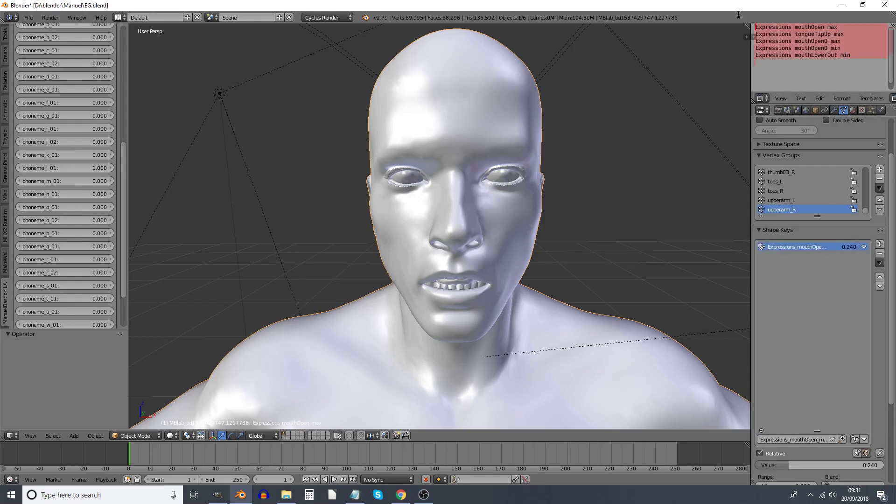
left_click(789, 63)
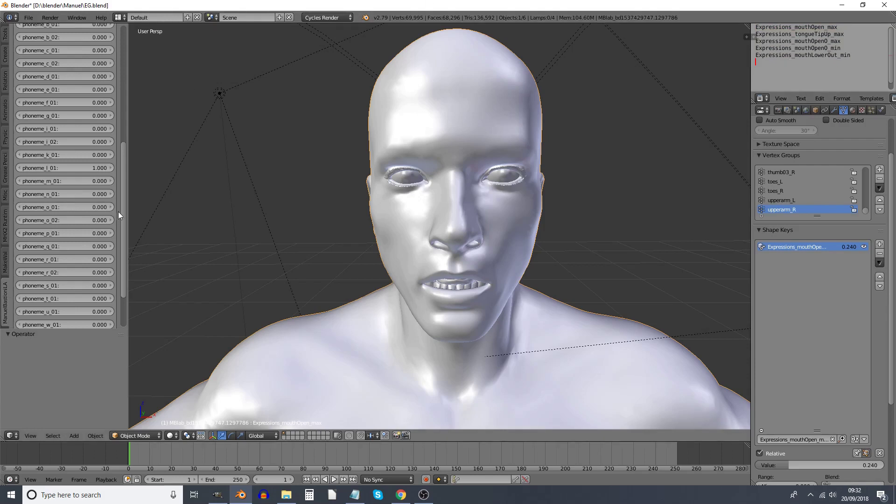
Reset the Face Expressions so phoneme_l_01 and all shape keys return to 0.000
left_click_drag(121, 212, 122, 152)
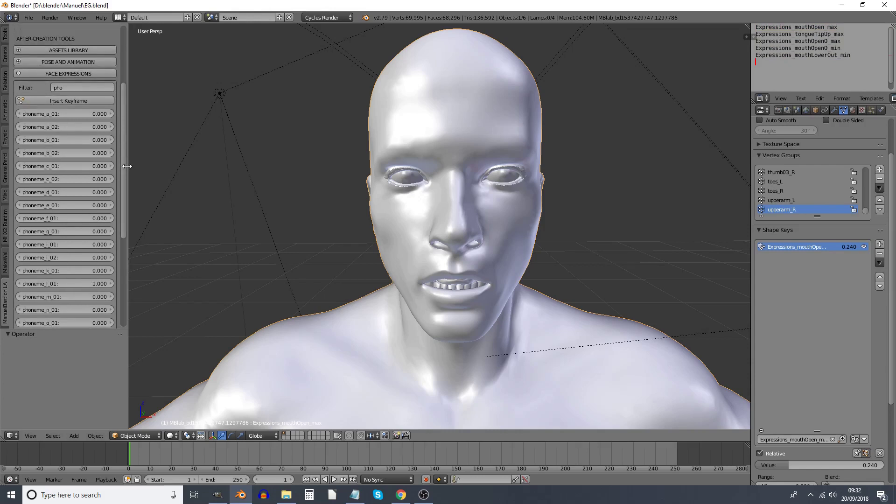
scroll(122, 259, "down", 6)
scroll(123, 259, "down", 1)
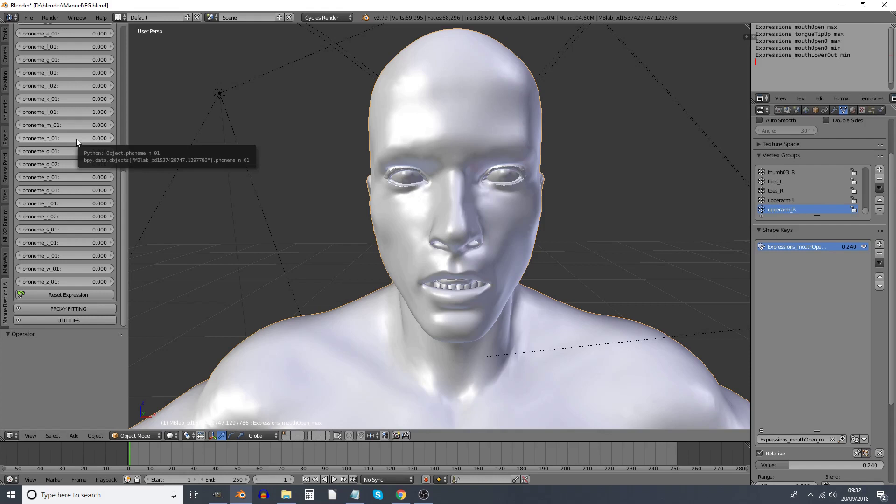
left_click_drag(868, 56, 864, 74)
left_click(864, 75)
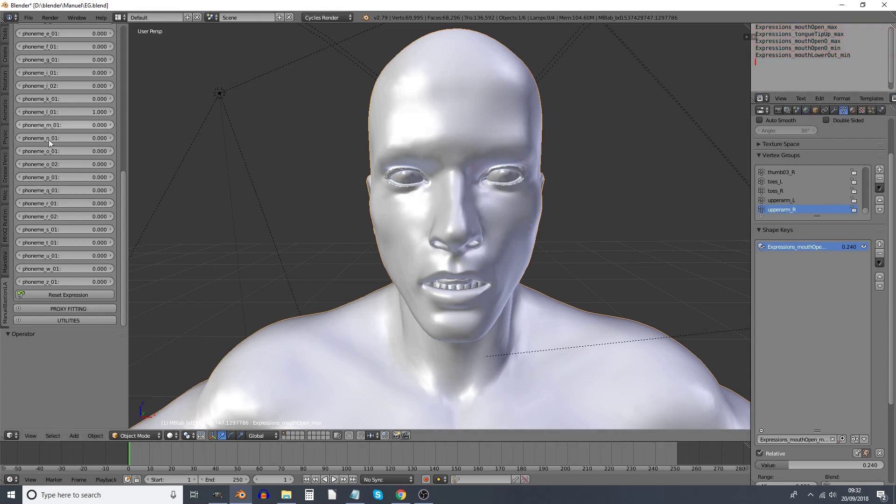
scroll(49, 139, "up", 15)
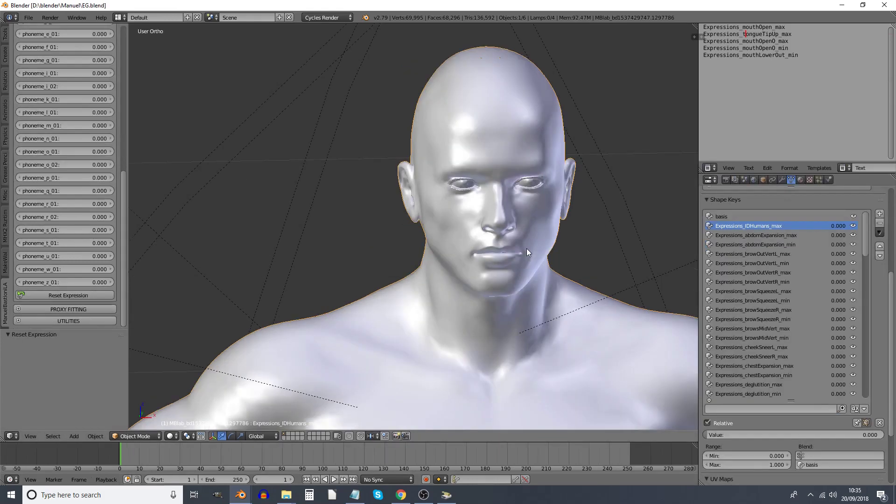
Frame the head lower in a Front Ortho view
middle_click_drag(527, 249, 524, 292, "shift")
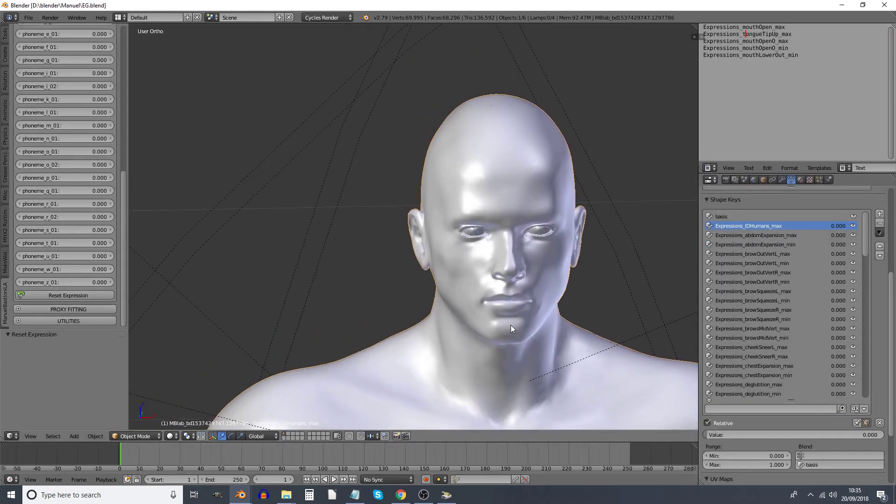
key("KP_1")
scroll(513, 304, "up", 3, "shift")
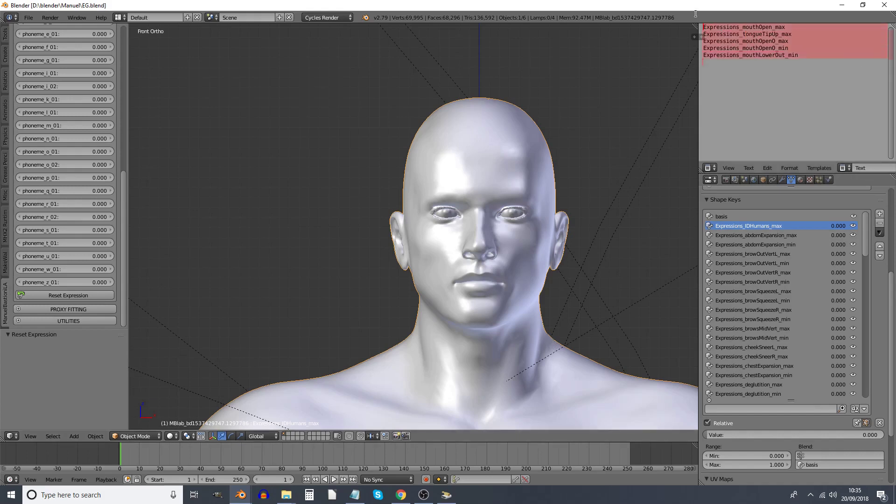
Select the first name, Expressions_mouthOpen_max, in the text list
key("ctrl+a")
left_click(850, 62)
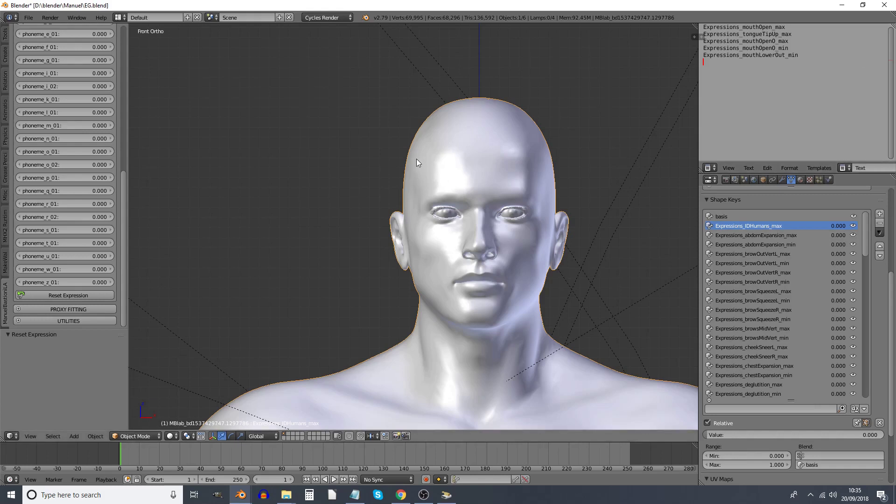
left_click_drag(793, 27, 694, 28)
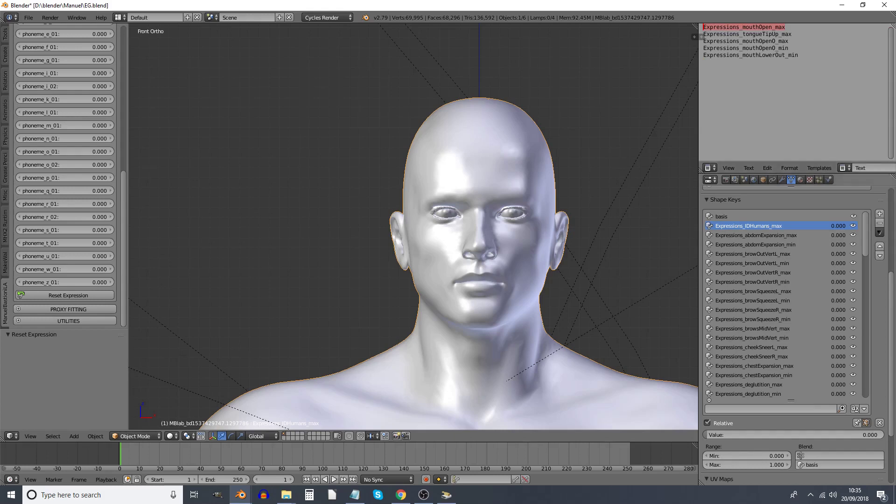
Filter to Expressions_mouthOpen_max and add a Manually Create Later (Single) driver to it
left_click(742, 409)
key("ctrl+v")
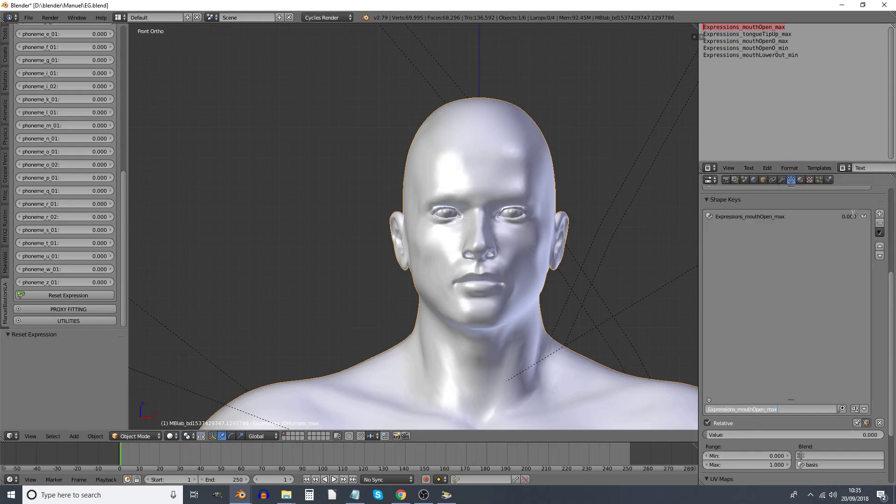
key("Escape")
left_click(723, 410)
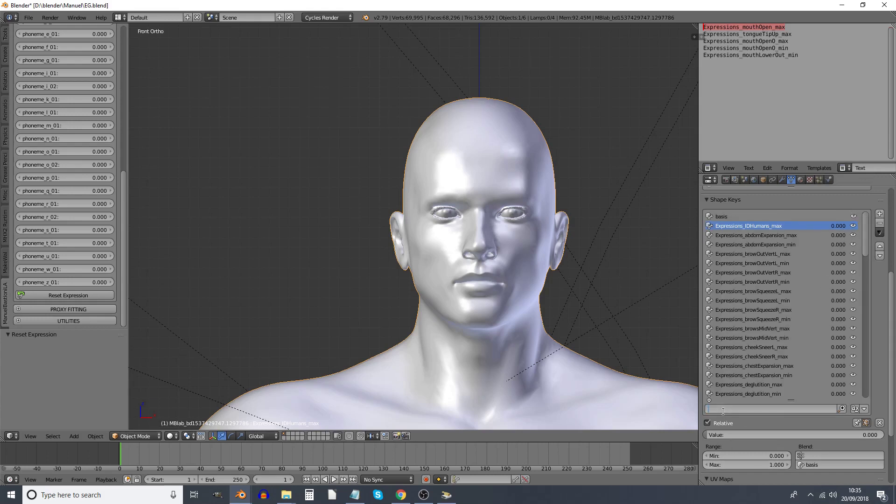
key("ctrl+v")
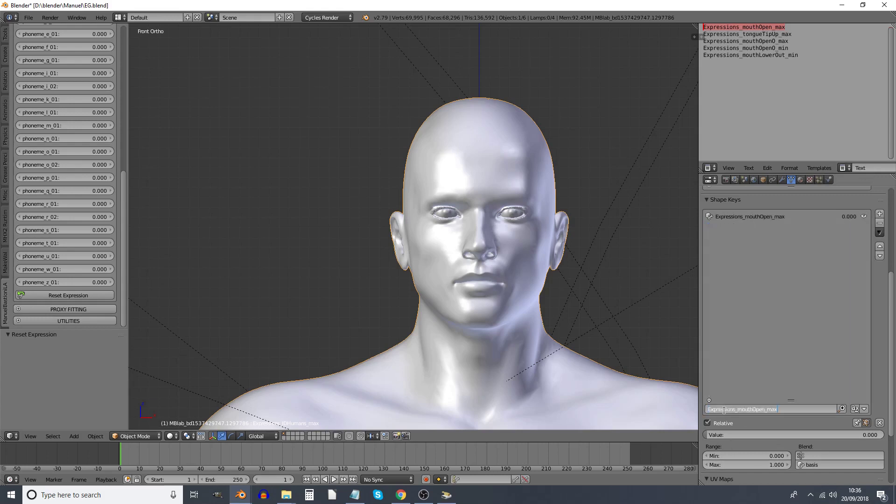
key("Return")
right_click(853, 217)
mouse_move(853, 217)
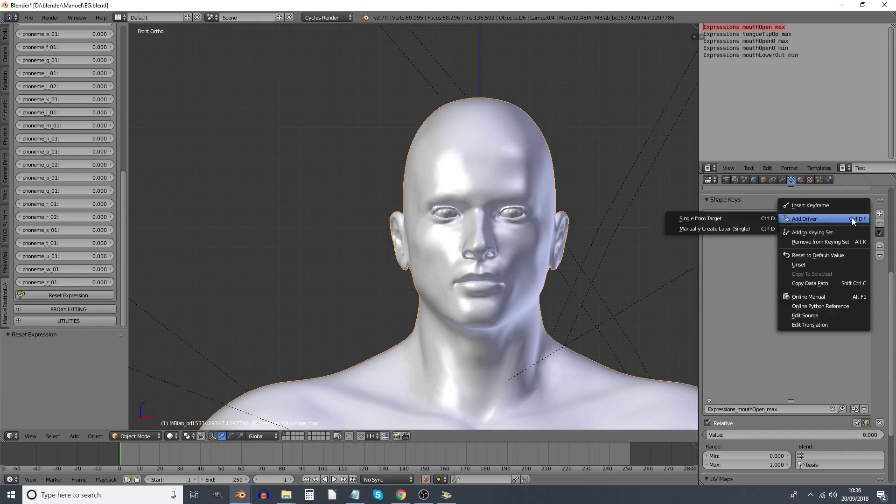
left_click(723, 228)
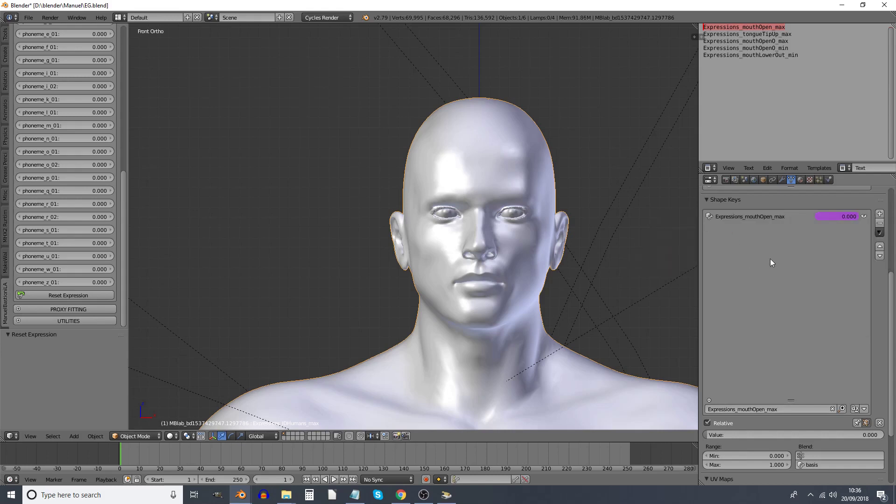
Add an empty driver to Expressions_tongueTipUp_max
left_click_drag(792, 34, 700, 35)
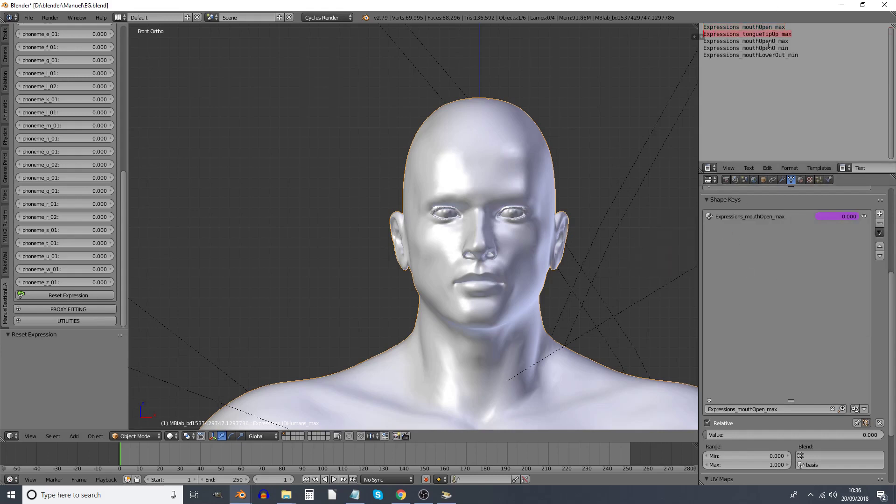
left_click(801, 408)
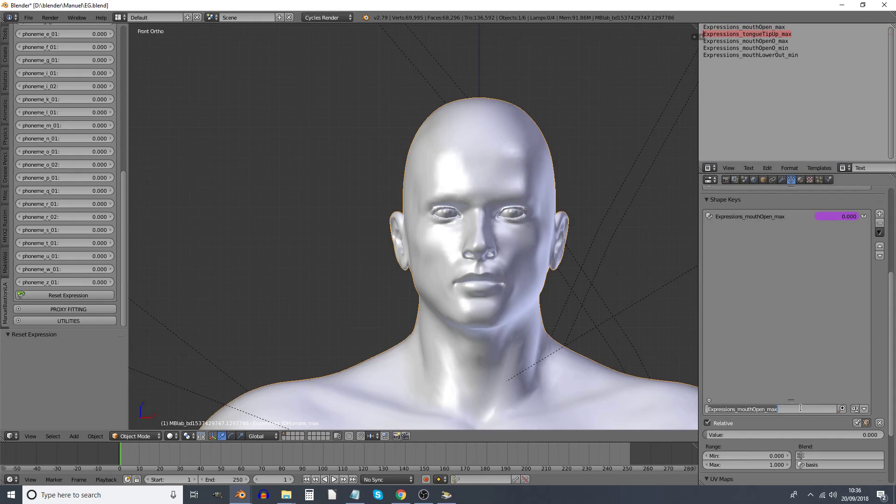
key("ctrl+v")
key("Return")
right_click(838, 216)
left_click(723, 245)
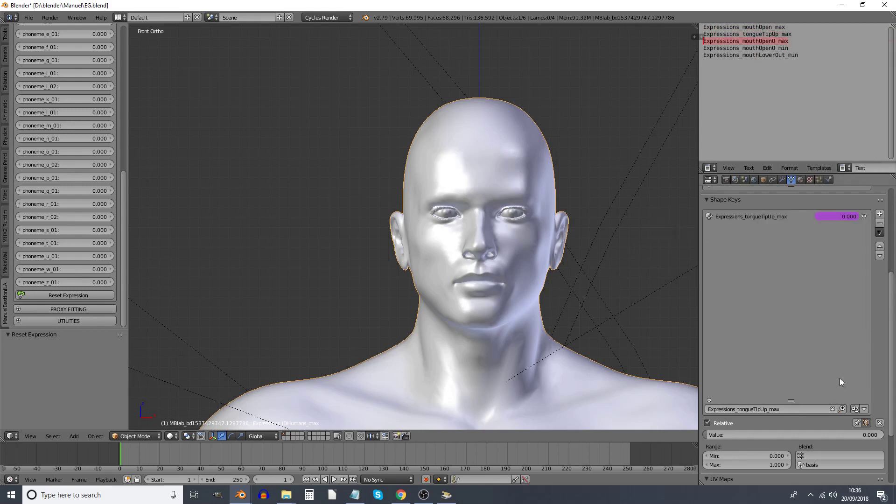
Add an empty driver to Expressions_mouthOpenO_max and filter to Expressions_mouthOpenO_min
left_click(801, 409)
key("ctrl+v")
key("Return")
right_click(838, 217)
left_click(724, 234)
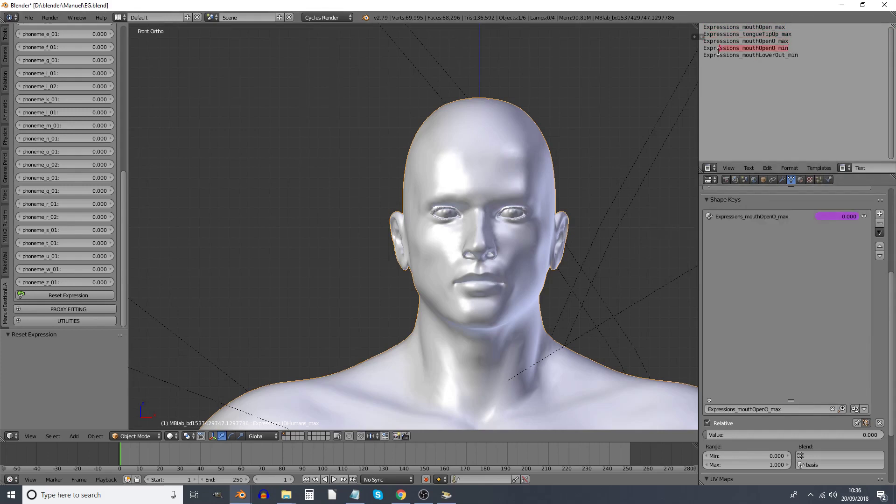
left_click(801, 409)
key("ctrl+v")
key("Return")
right_click(838, 217)
Finish the mouthOpenO_min driver and add an empty driver to Expressions_mouthLowerOut_min
left_click(724, 227)
double_click(745, 78)
key("ctrl+c")
left_click(801, 409)
key("ctrl+v")
key("Return")
right_click(838, 216)
left_click(726, 227)
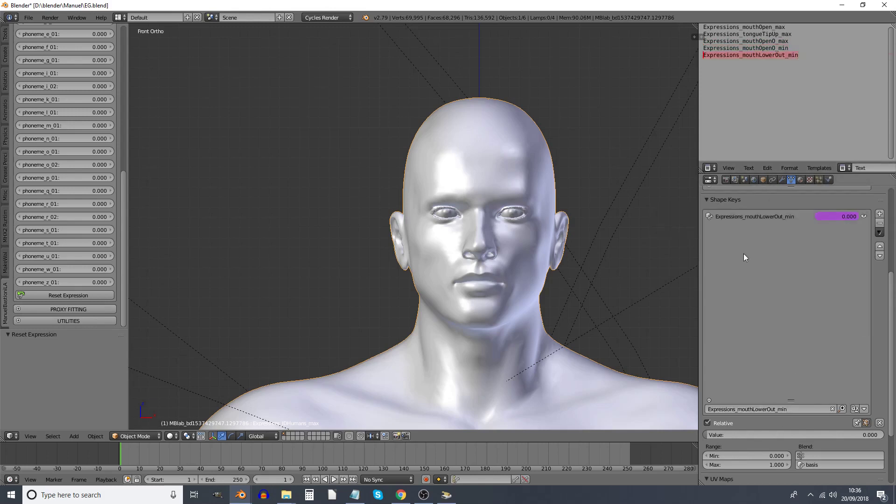
Clear the shape-key filter and split the 3D viewport into two views
left_click(832, 409)
left_click_drag(864, 248, 886, 354)
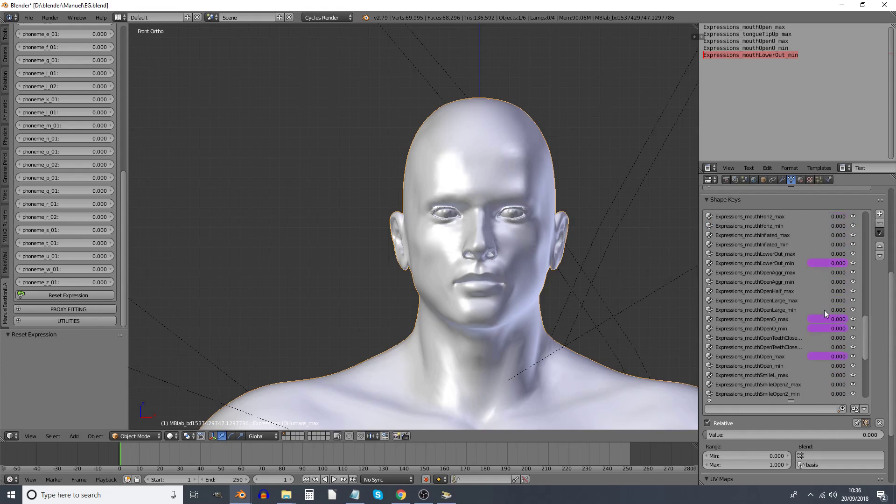
left_click_drag(867, 343, 871, 369)
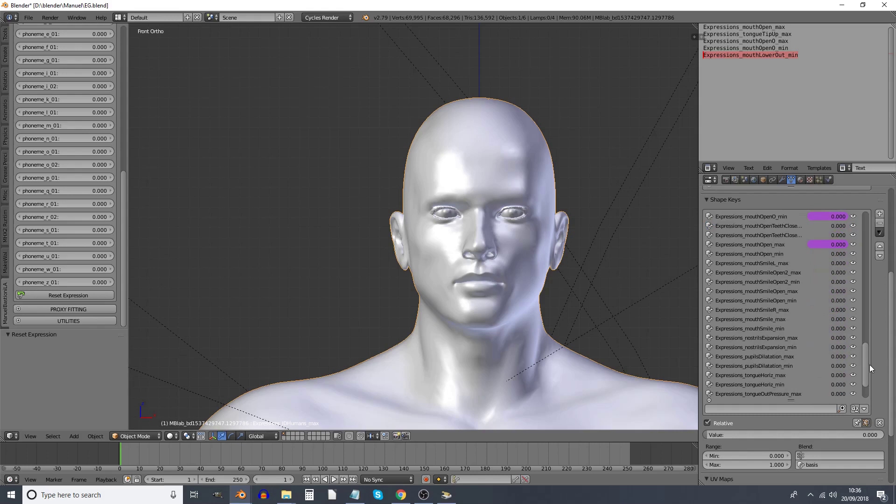
left_click_drag(3, 440, 6, 370)
Make the lower view a Graph Editor in Drivers mode with its properties sidebar shown
left_click(12, 437)
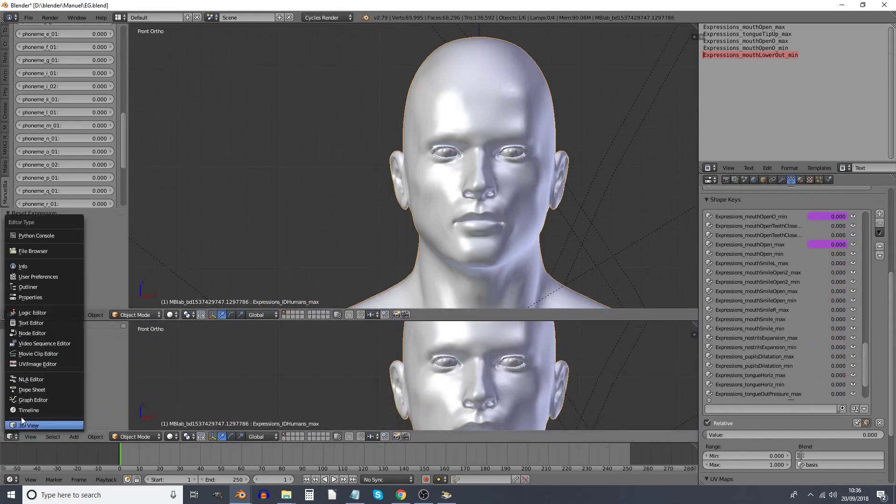
left_click(26, 399)
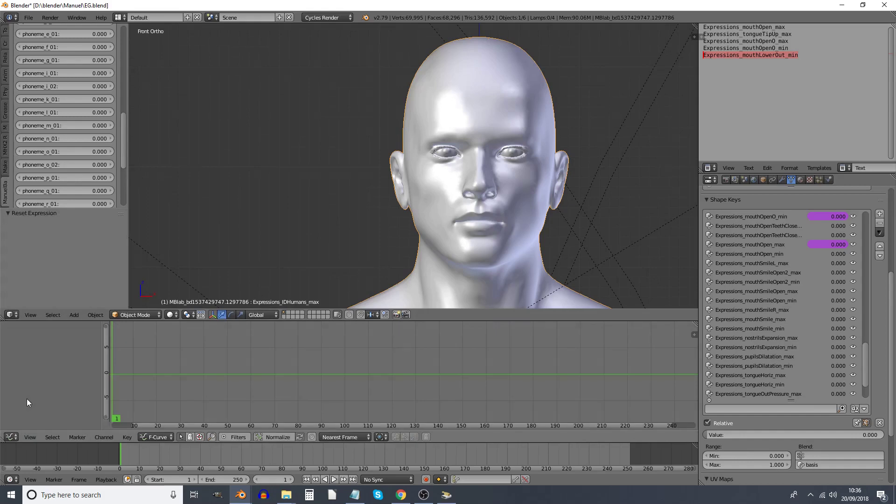
left_click(152, 437)
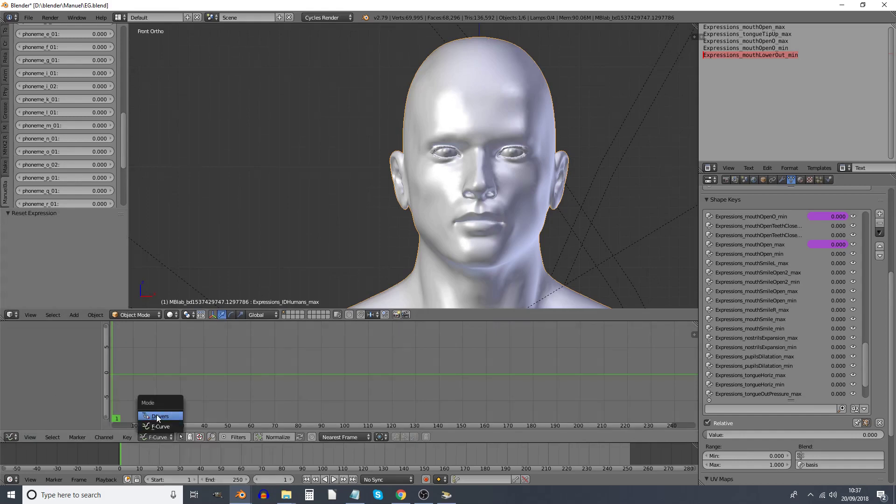
left_click(157, 417)
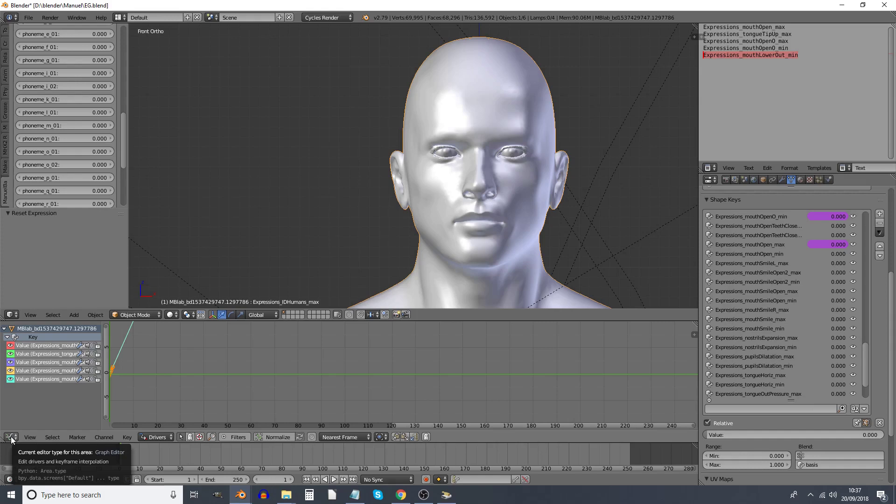
left_click(154, 437)
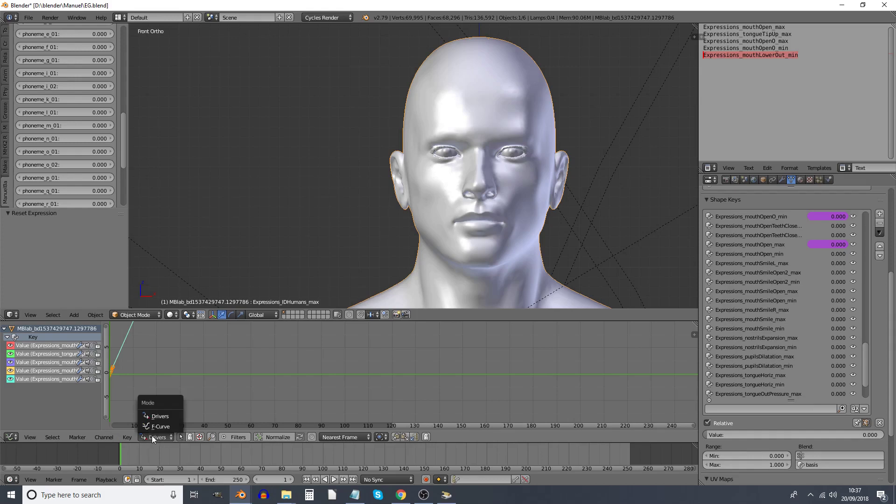
left_click(10, 438)
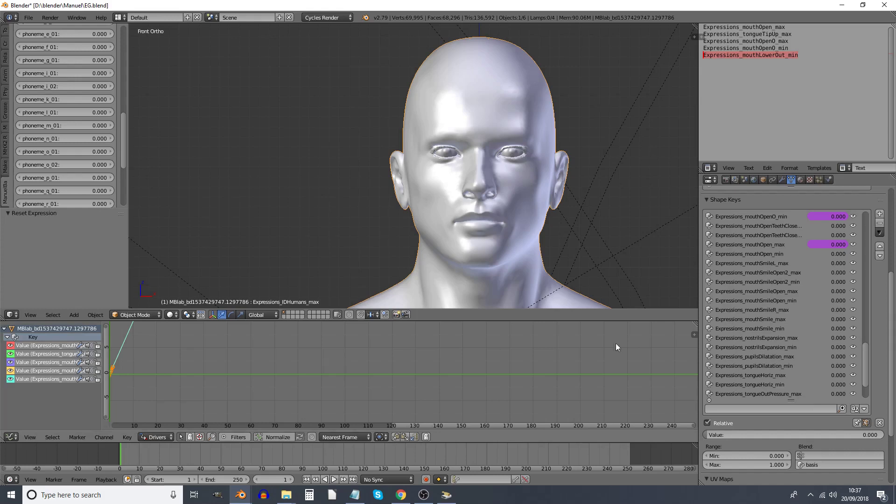
left_click(694, 334)
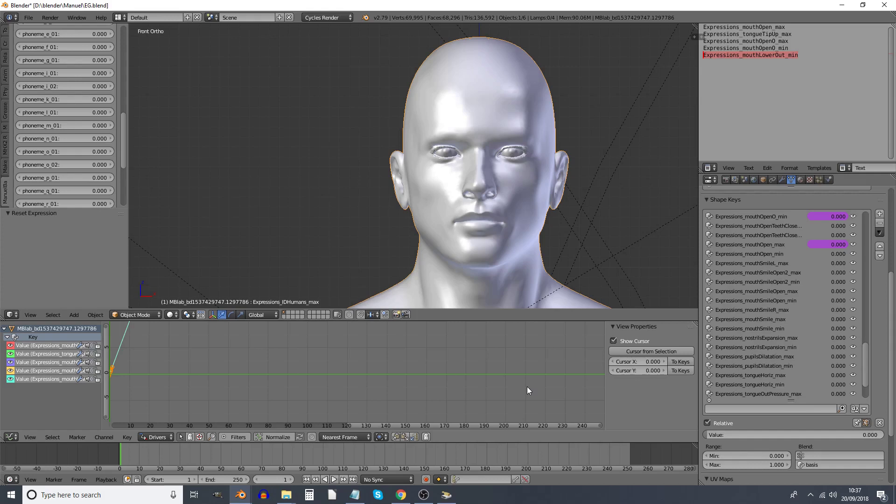
left_click(29, 17)
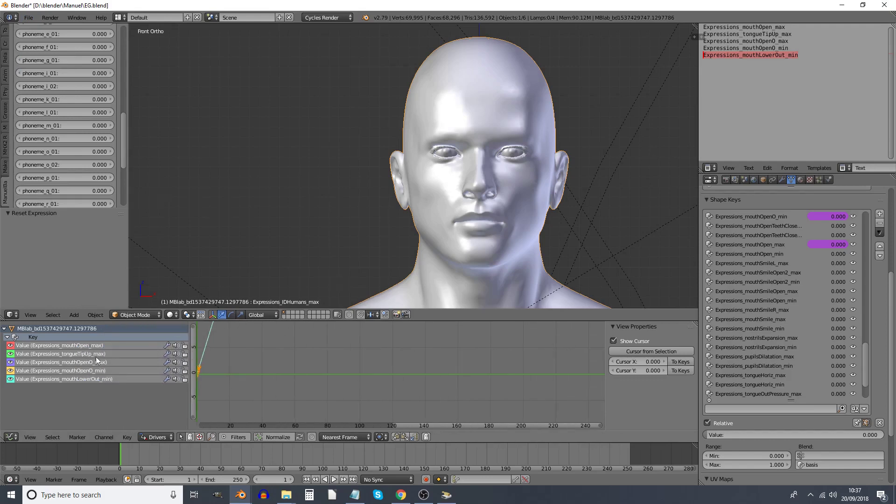
Make the Expressions_mouthOpen_max channel active and show its driver settings in a widened sidebar
left_click(84, 347)
left_click(93, 354)
left_click(91, 363)
left_click(91, 371)
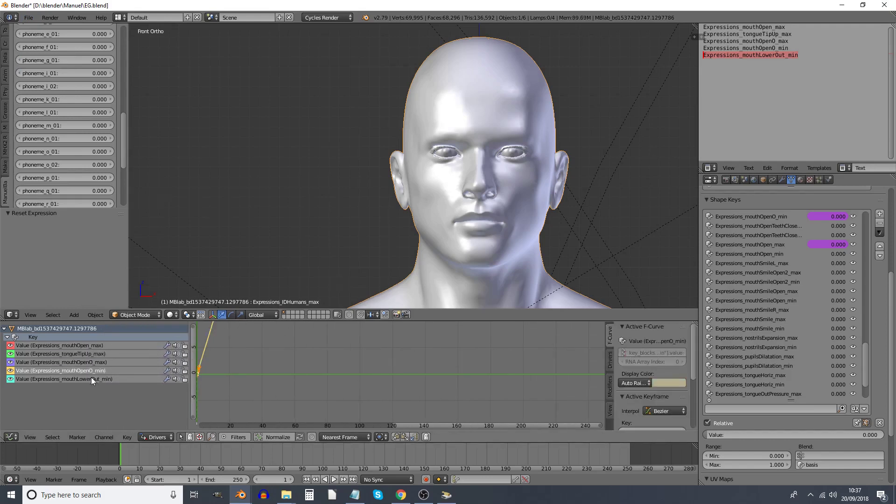
left_click(91, 379)
left_click(85, 346)
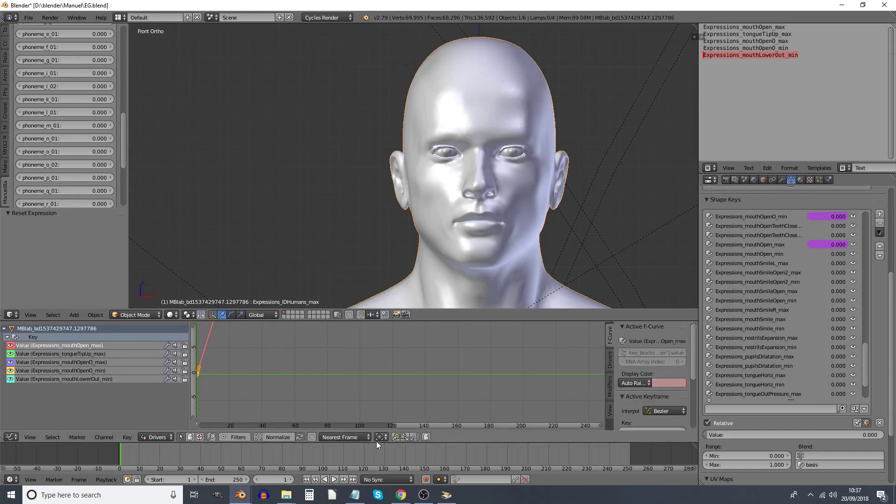
left_click(609, 365)
left_click_drag(605, 374, 562, 374)
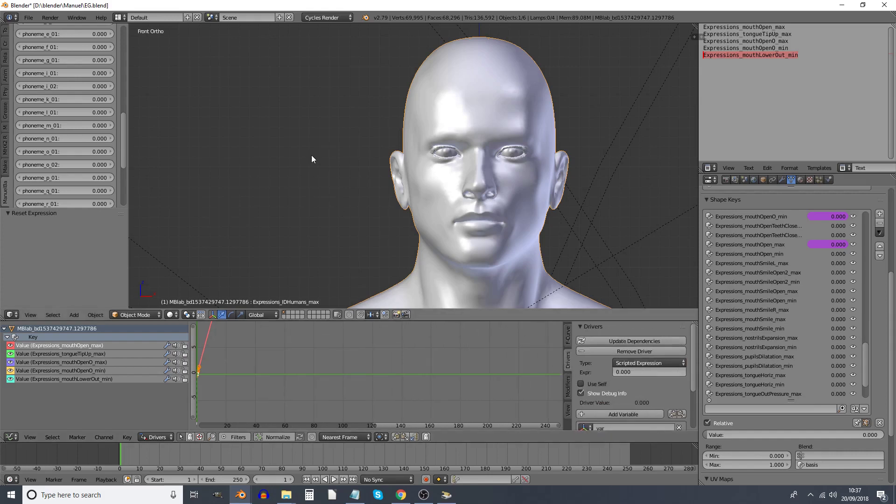
scroll(313, 160, "down", 5)
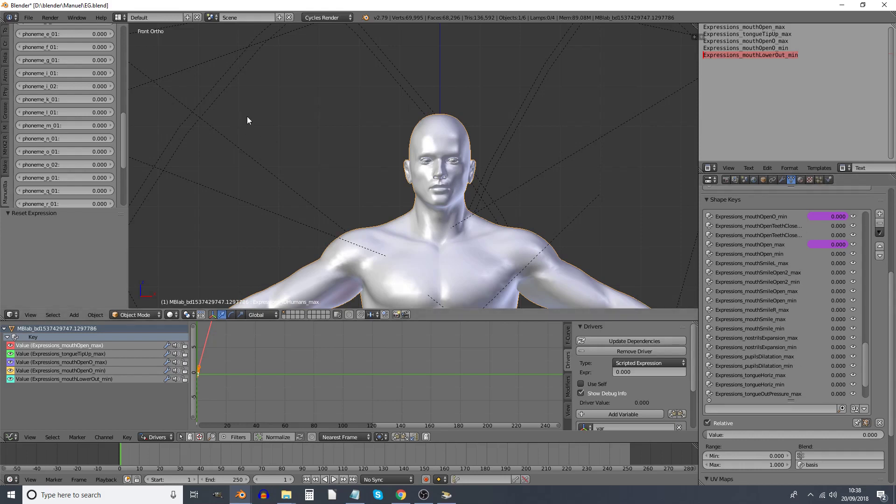
Snap the 3D cursor to the grid beside the head and add a Single Bone armature
left_click(239, 134)
key("shift+s")
left_click(303, 183)
key("shift+a")
mouse_move(298, 176)
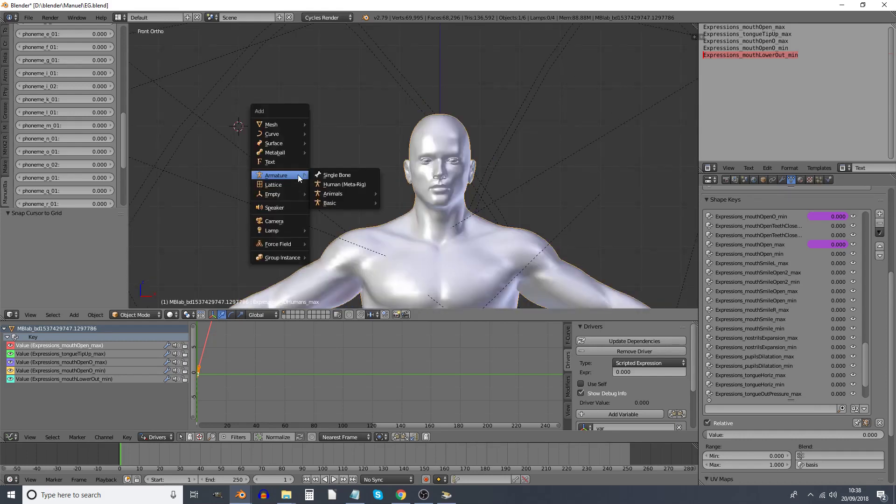
left_click(338, 175)
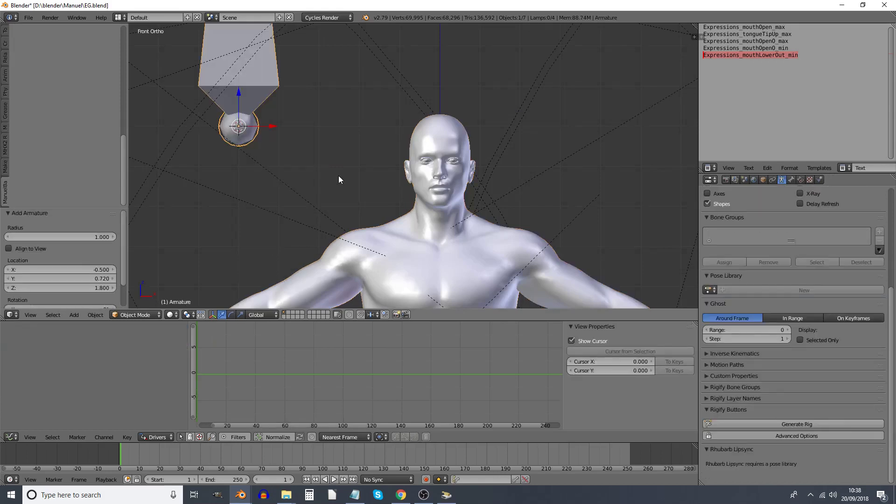
In Edit Mode, move the bone tip vertically along Z
key("Tab")
scroll(339, 176, "down", 5)
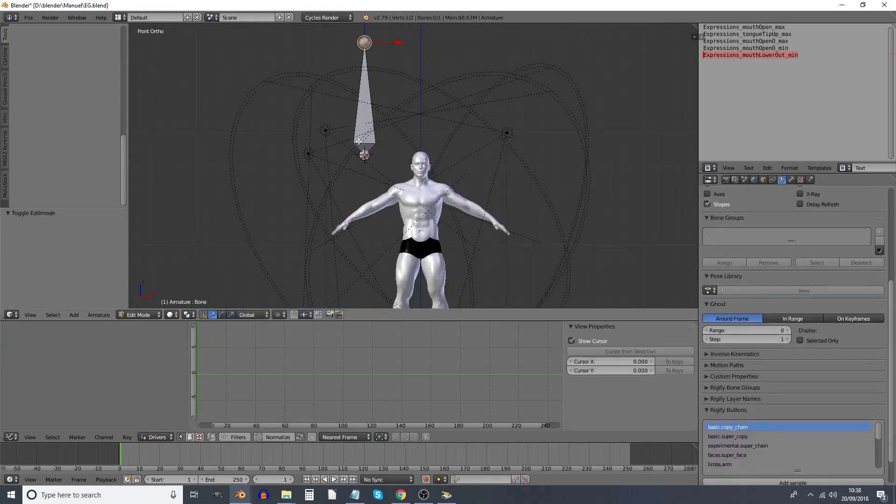
key("g")
key("z")
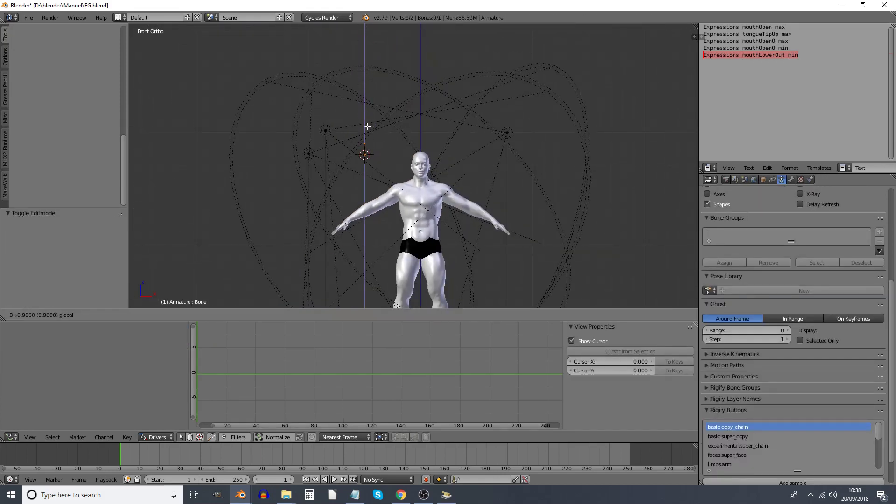
left_click(369, 129)
scroll(369, 129, "up", 4)
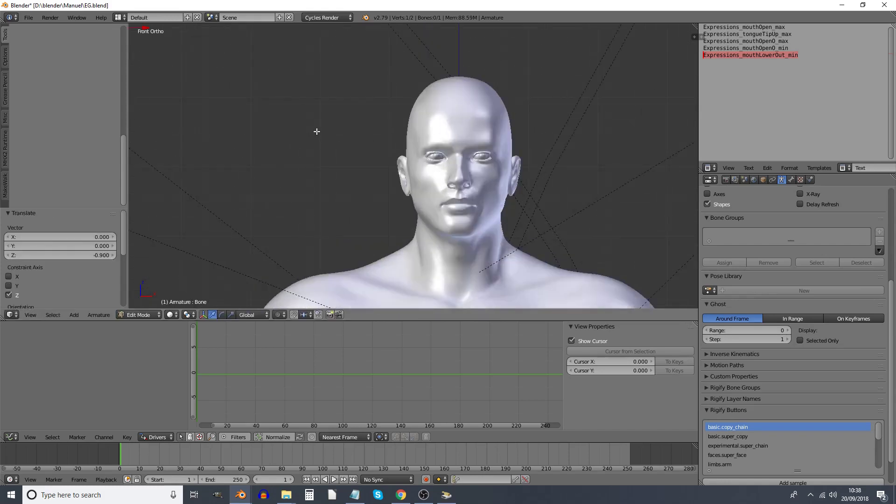
scroll(317, 133, "right", 1, "ctrl")
middle_click_drag(320, 135, 434, 168, "shift")
Shorten the bone further along Z and select the whole bone
key("g")
key("z")
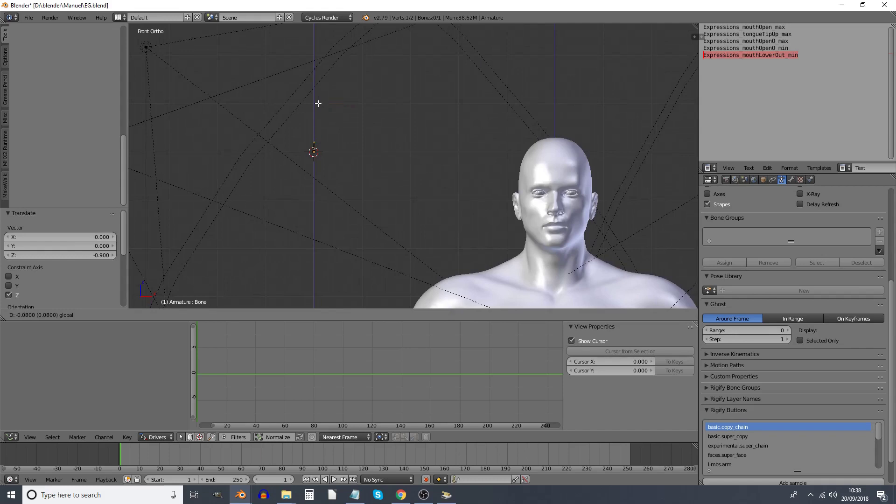
left_click(318, 105)
scroll(322, 135, "up", 2)
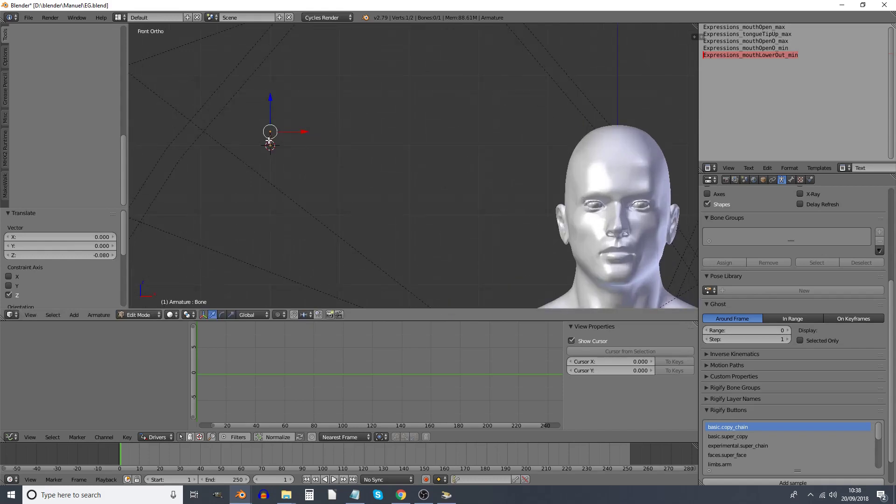
right_click(270, 142)
scroll(777, 270, "up", 4)
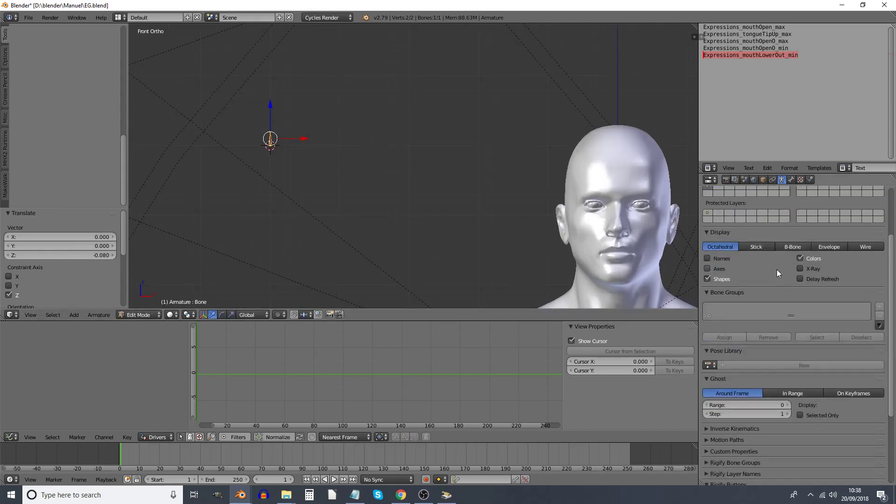
scroll(786, 273, "up", 2)
Display the armature as Stick with Names and duplicate the bone once below it
left_click(754, 284)
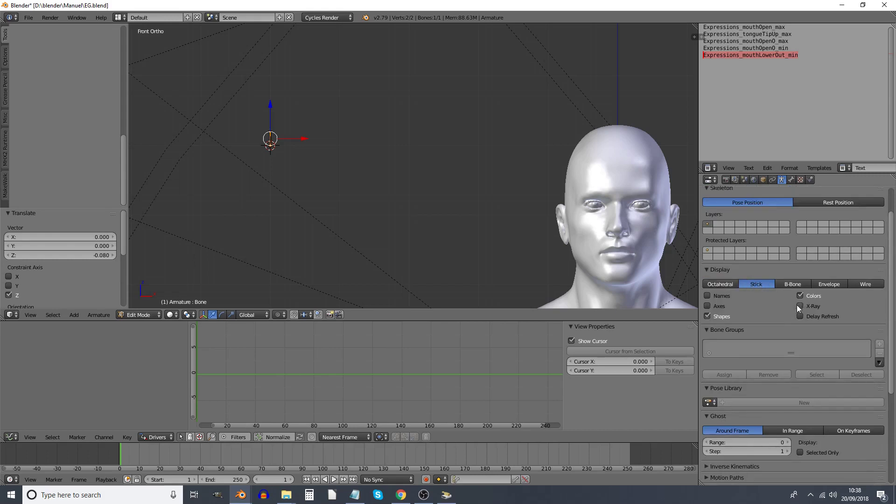
left_click(707, 296)
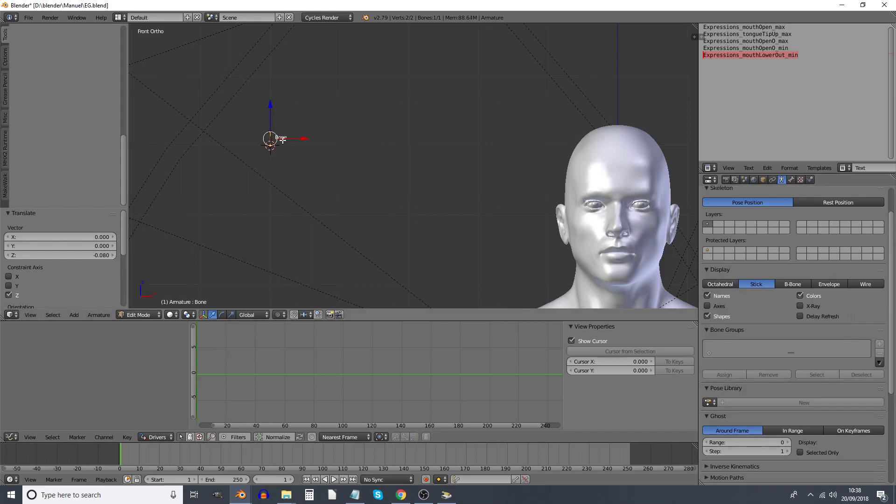
key("shift+d")
left_click(280, 166)
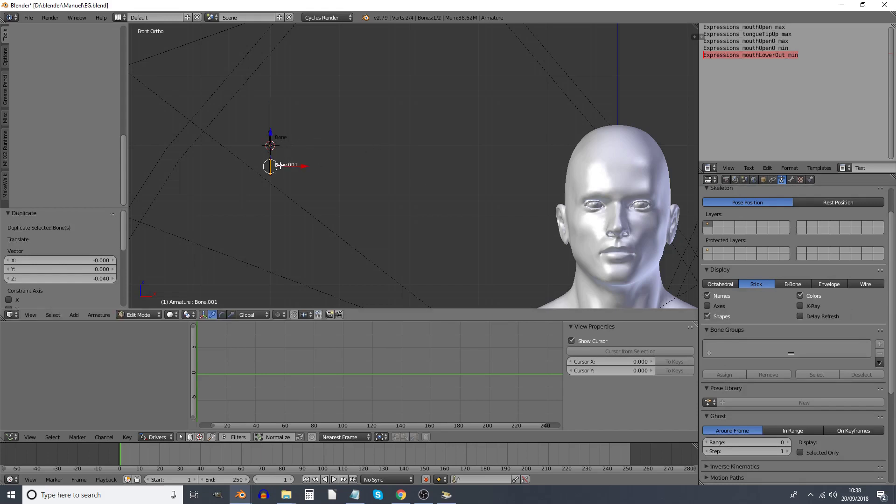
Duplicate three more bones down the column through Bone.004, then select the top bone
key("shift+d")
left_click(279, 194)
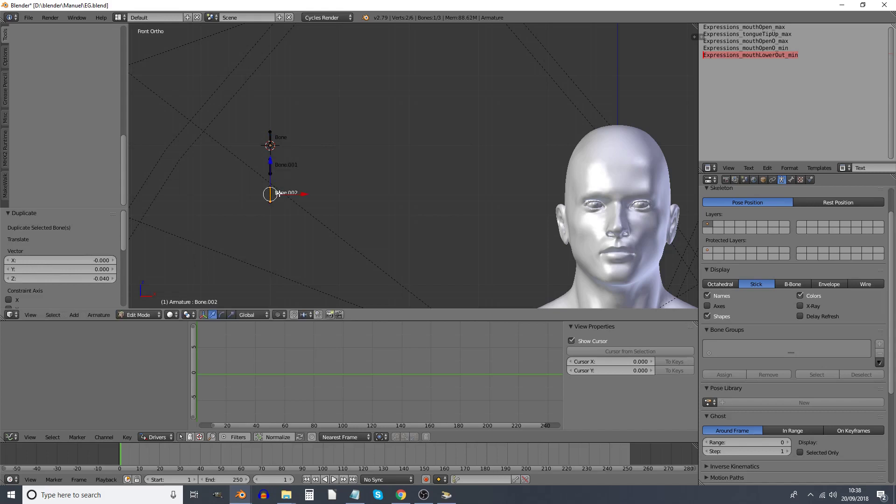
key("shift+d")
left_click(279, 221)
key("shift+d")
left_click(280, 249)
right_click(272, 146)
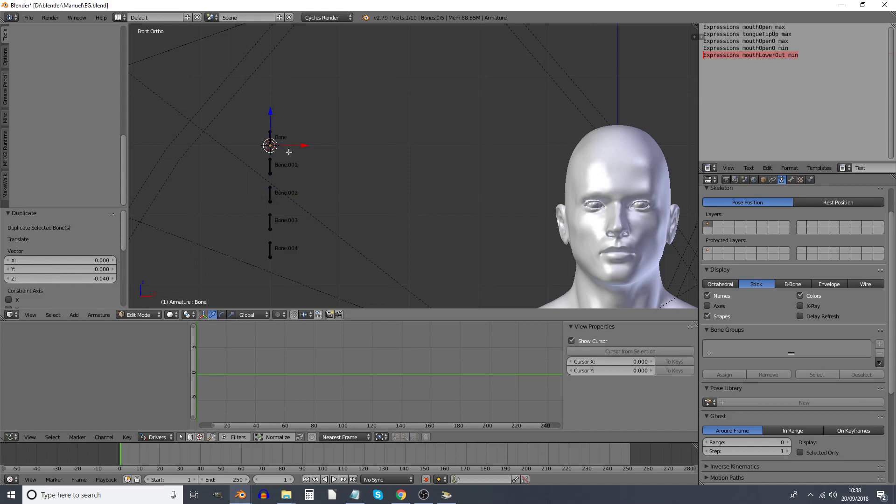
right_click(271, 138)
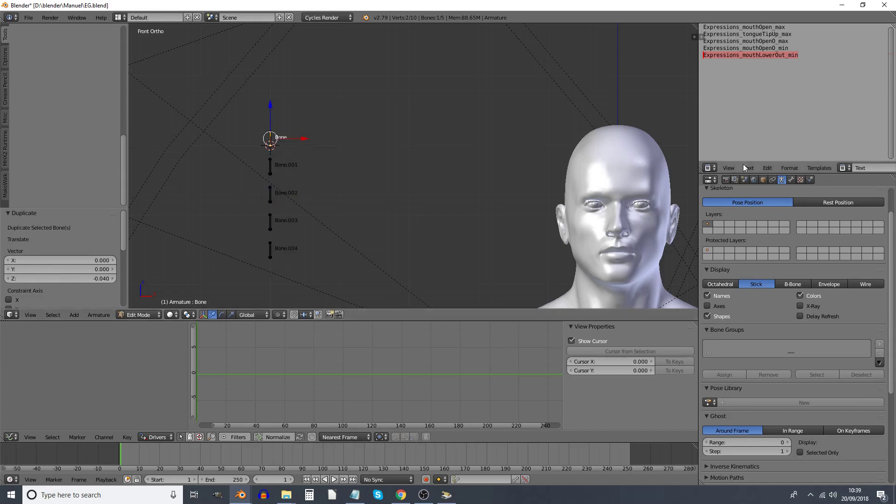
Rename the top bone by pasting a shape-key name copied from the text list
left_click(792, 180)
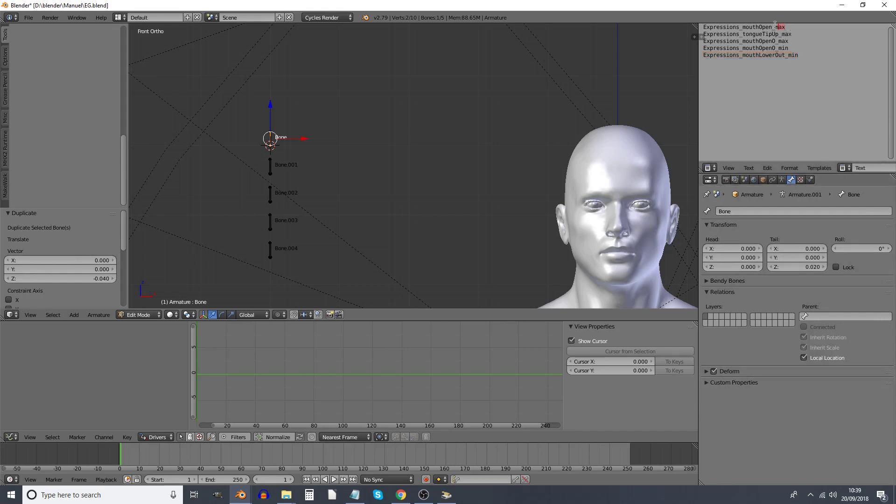
left_click_drag(786, 27, 671, 24)
key("ctrl+c")
left_click(761, 210)
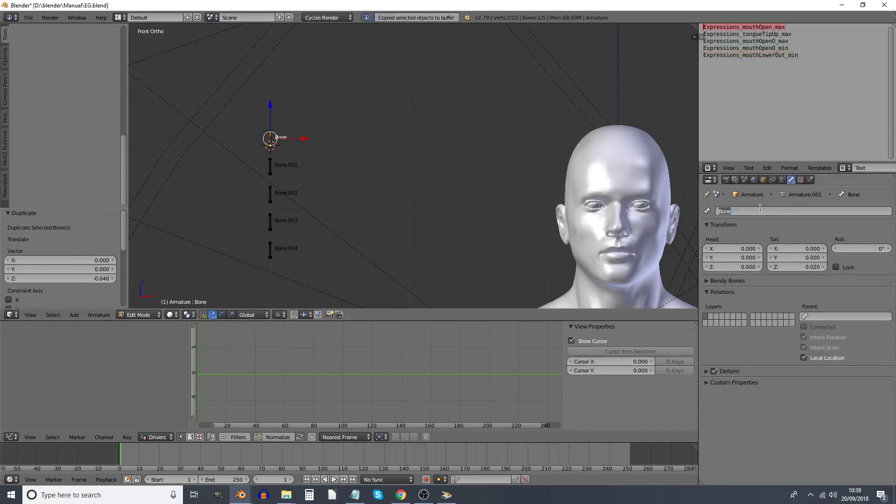
key("ctrl+v")
key("Return")
Rename Bone.001 to Expressions_tongueTipUp_max and Bone.002 to Expressions_mouthOpenO_max
right_click(270, 166)
left_click_drag(793, 35, 702, 35)
left_click(772, 211)
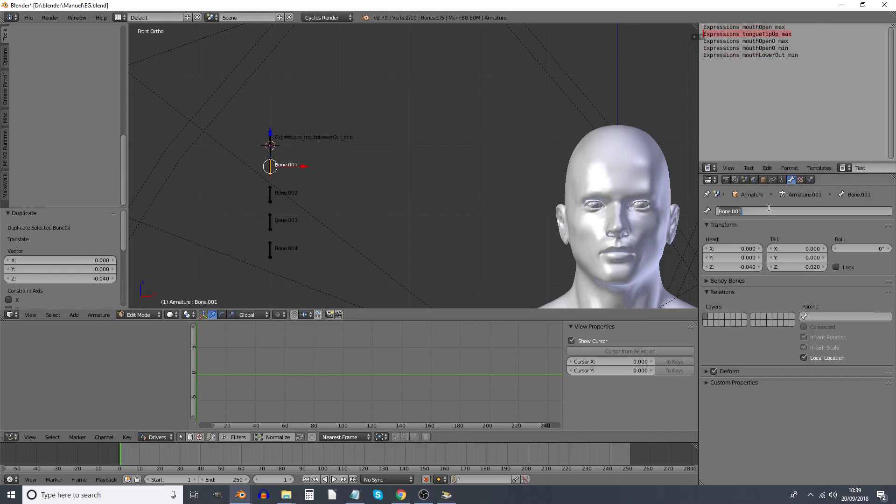
key("ctrl+v")
key("Return")
right_click(321, 189)
left_click_drag(789, 41, 703, 42)
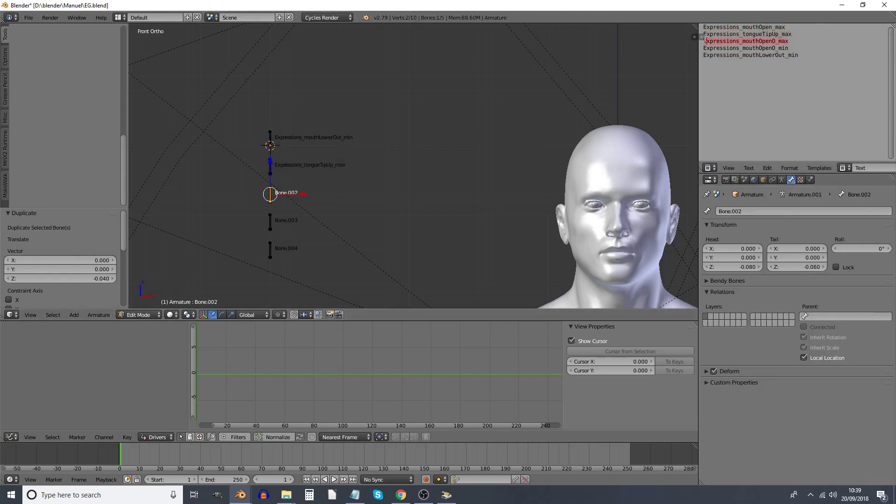
key("Return")
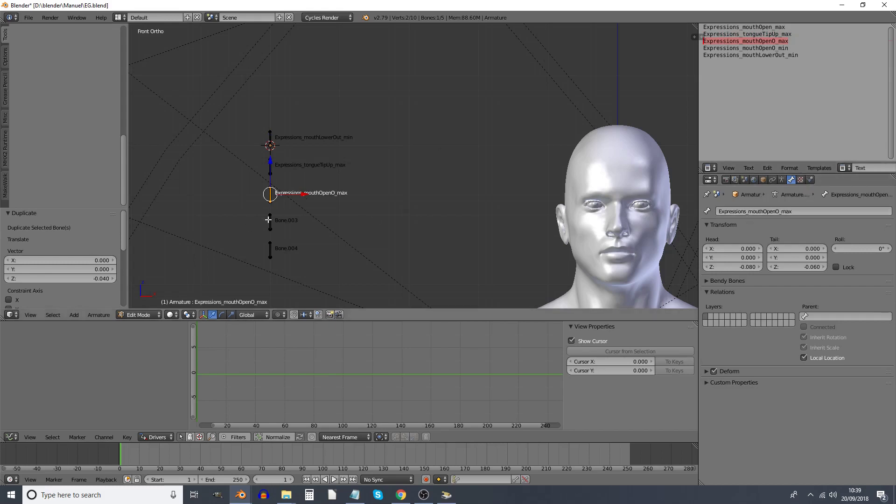
Rename Bone.003 to Expressions_mouthOpenO_min
right_click(270, 221)
double_click(712, 48)
key("ctrl+c")
left_click(794, 211)
key("ctrl+v")
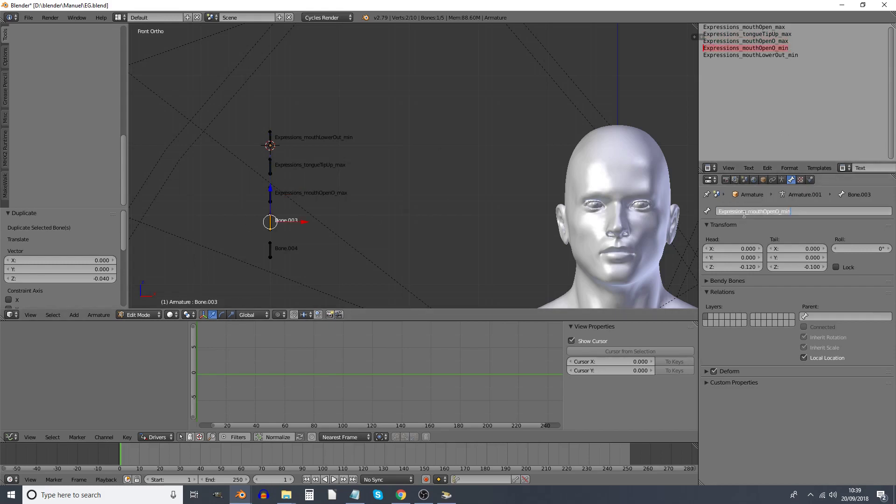
key("Return")
Rename Bone.004 to Expressions_mouthLowerOut_min
right_click(270, 248)
left_click(799, 55)
double_click(799, 55)
key("ctrl+c")
left_click(772, 211)
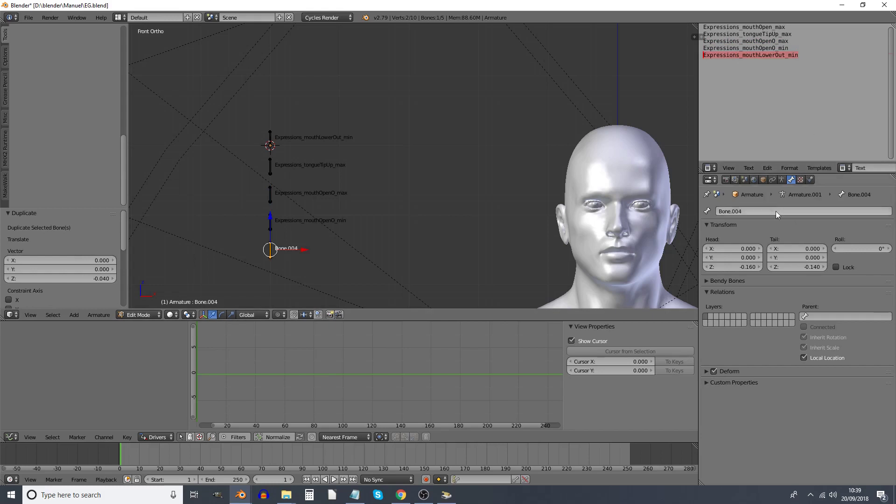
key("ctrl+v")
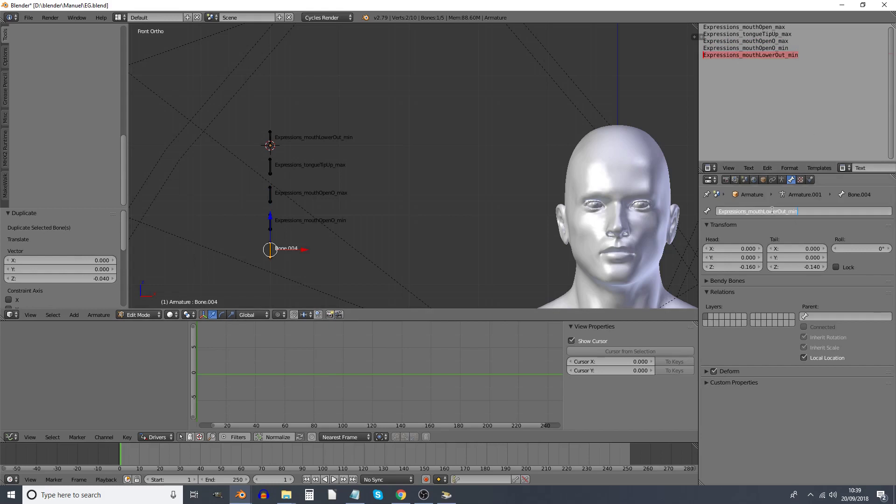
key("Return")
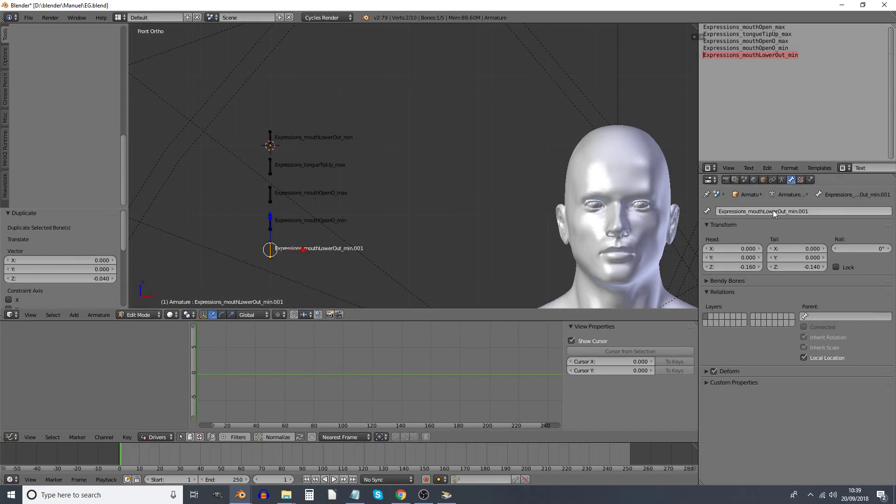
Correct the top bone's name to Expressions_mouthOpen_max
right_click(269, 144)
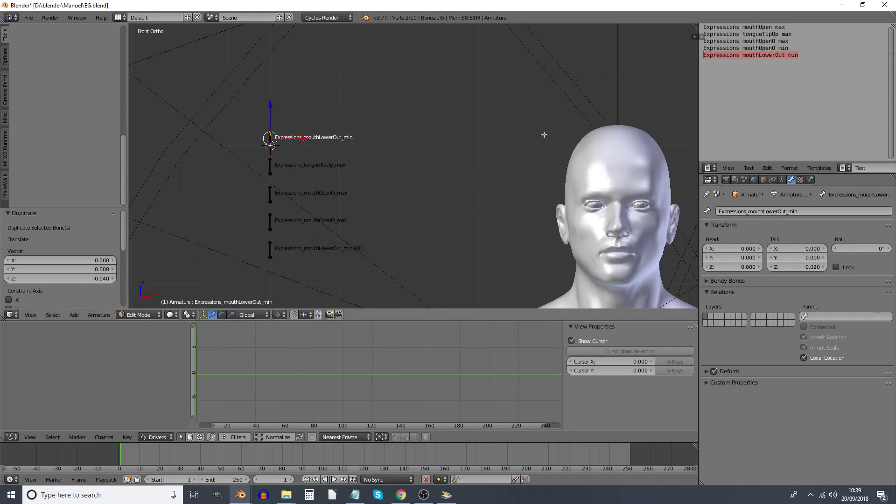
left_click(789, 27)
left_click_drag(789, 27, 702, 26)
left_click(804, 211)
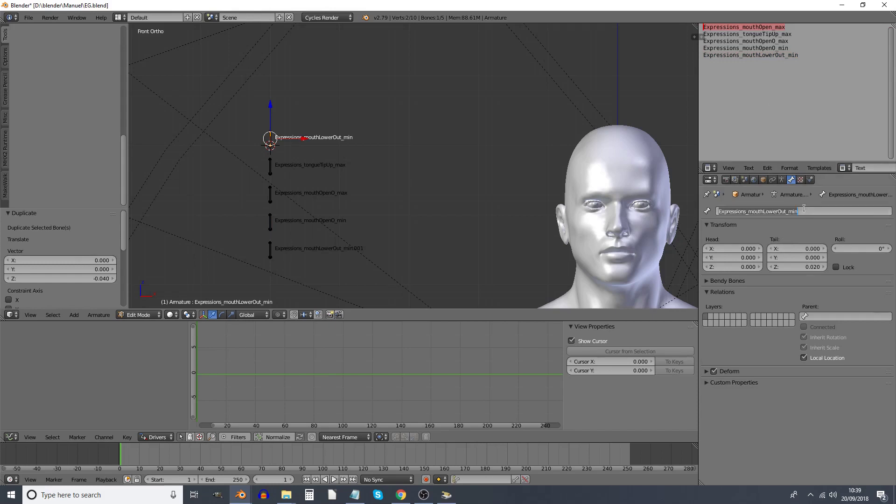
key("ctrl+v")
key("Return")
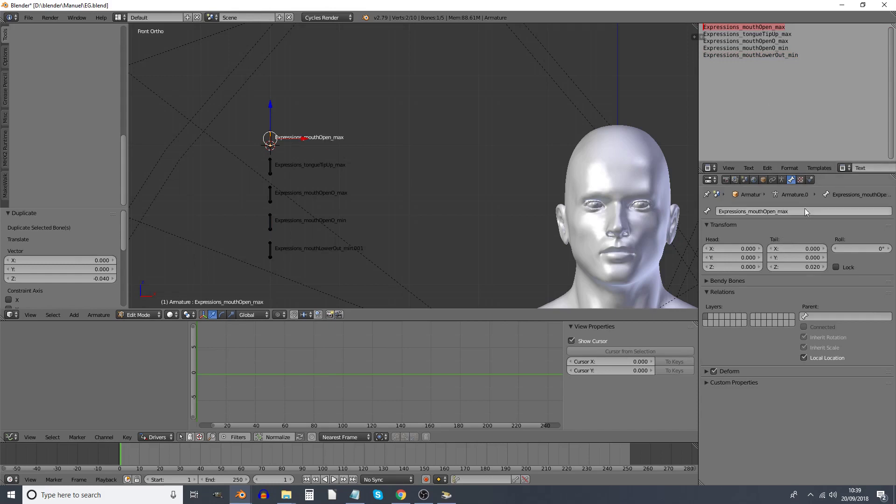
Strip the .001 suffix from the bottom bone, leaving Expressions_mouthLowerOut_min
right_click(270, 248)
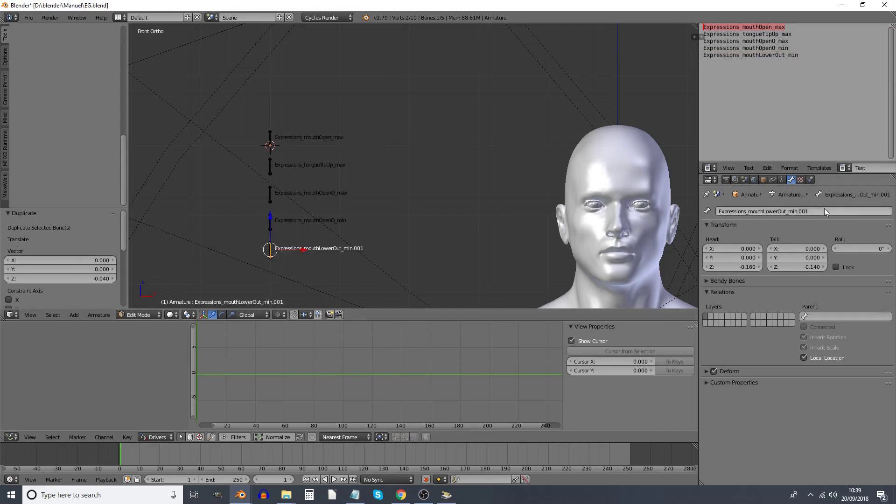
left_click(825, 212)
key("End")
key("BackSpace")
key("BackSpace")
key("BackSpace")
key("BackSpace")
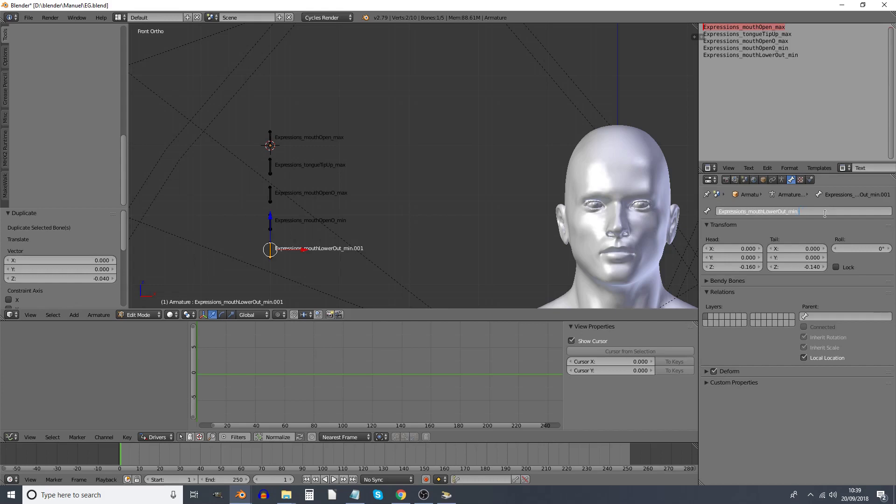
key("Return")
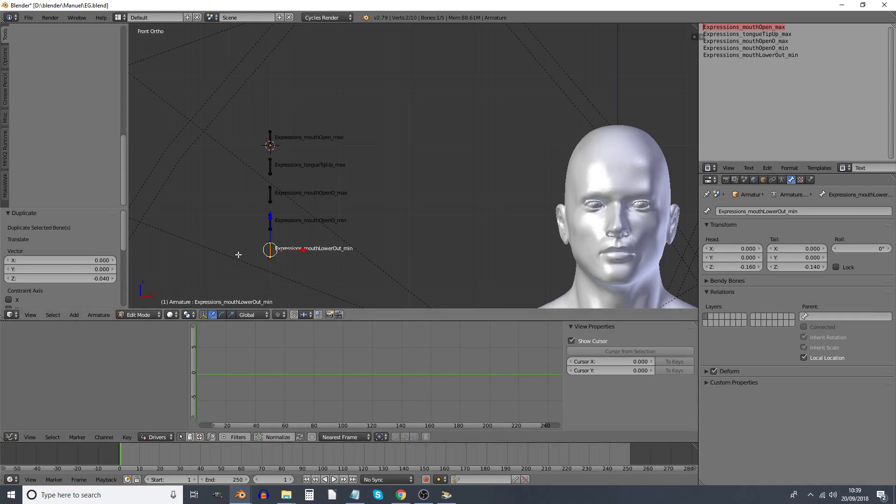
Switch back to Object Mode and select the character's head mesh
left_click(123, 317)
left_click(133, 305)
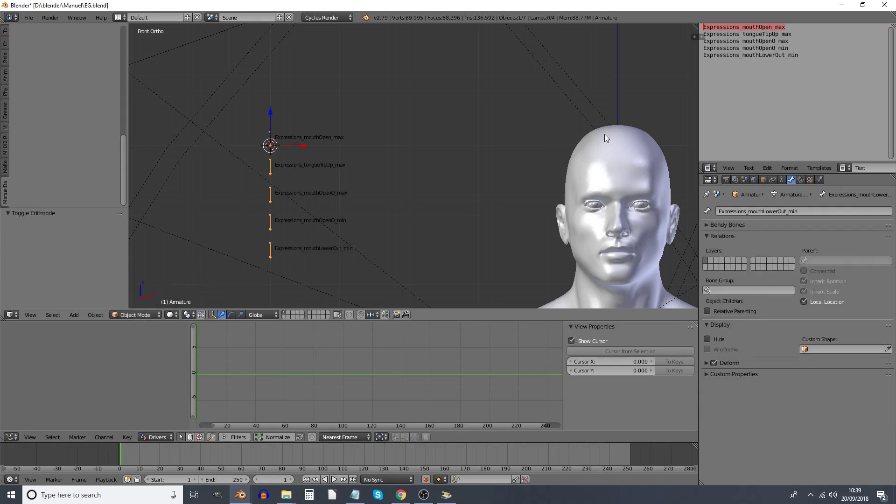
right_click(645, 135)
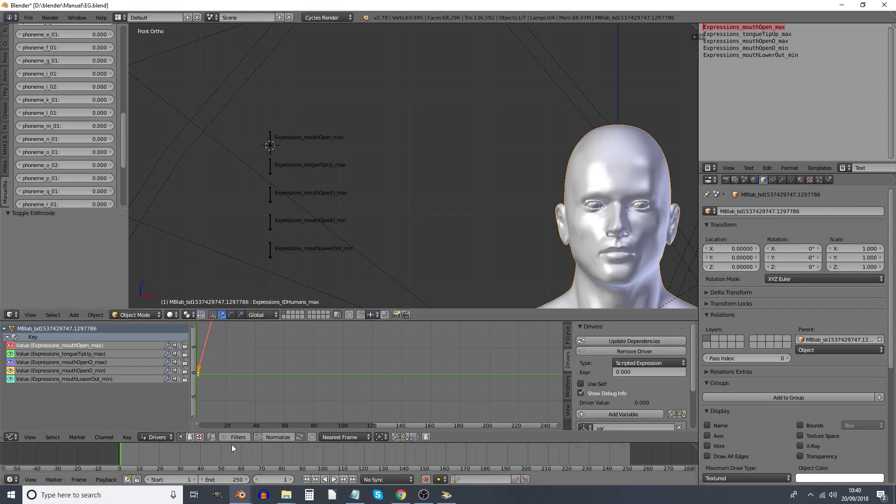
Resize the editor borders so the Drivers editor has more height
left_click_drag(232, 442, 231, 455)
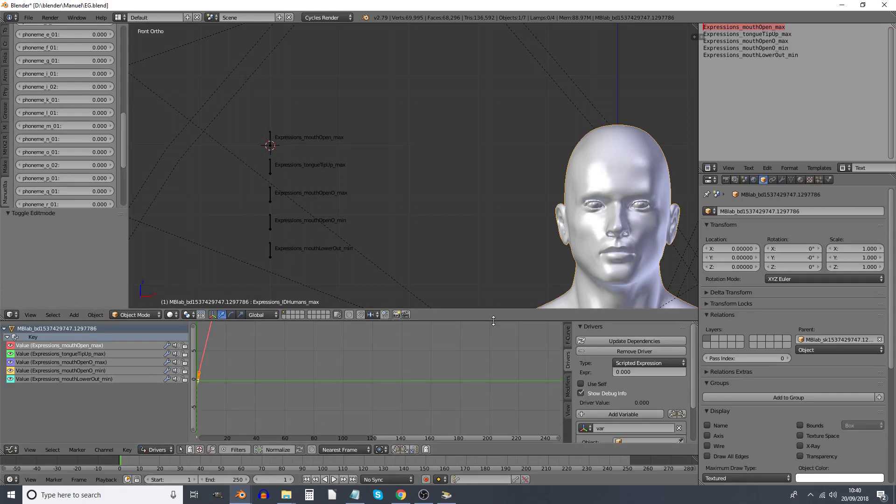
left_click_drag(493, 320, 488, 216)
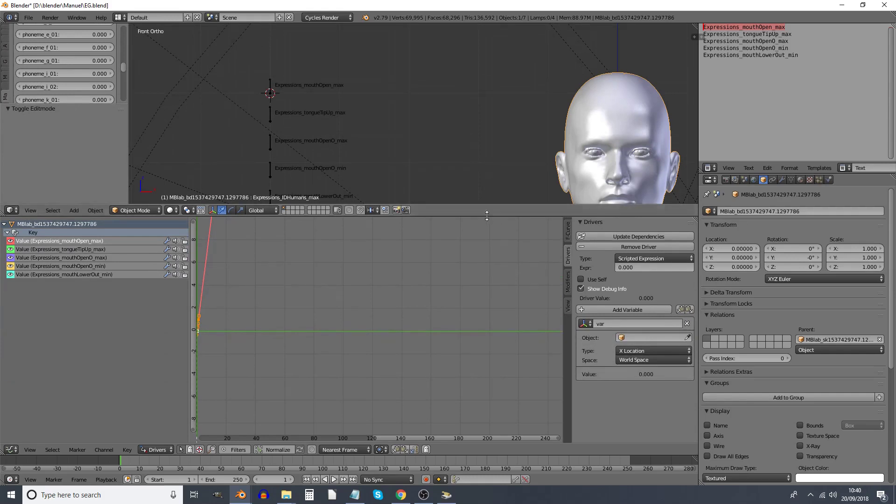
left_click_drag(486, 216, 485, 268)
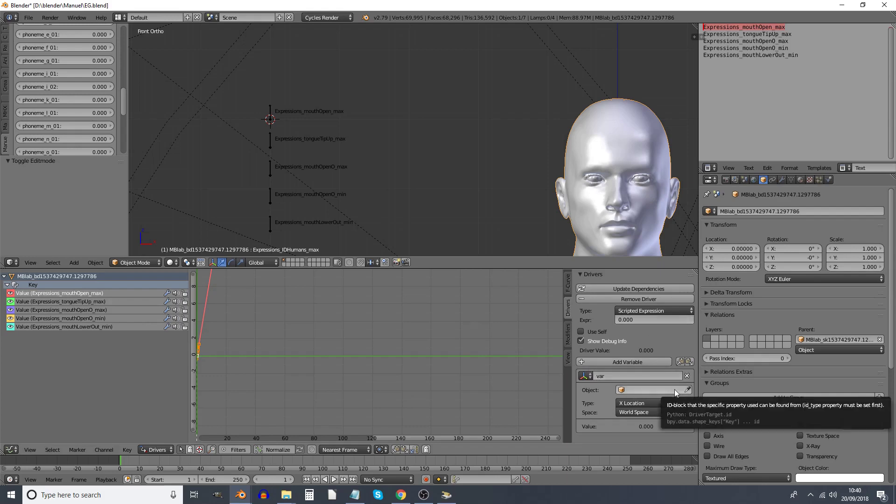
Target the variable at Armature bone Expressions_mouthOpen_max, X Location in Local Space
left_click(653, 389)
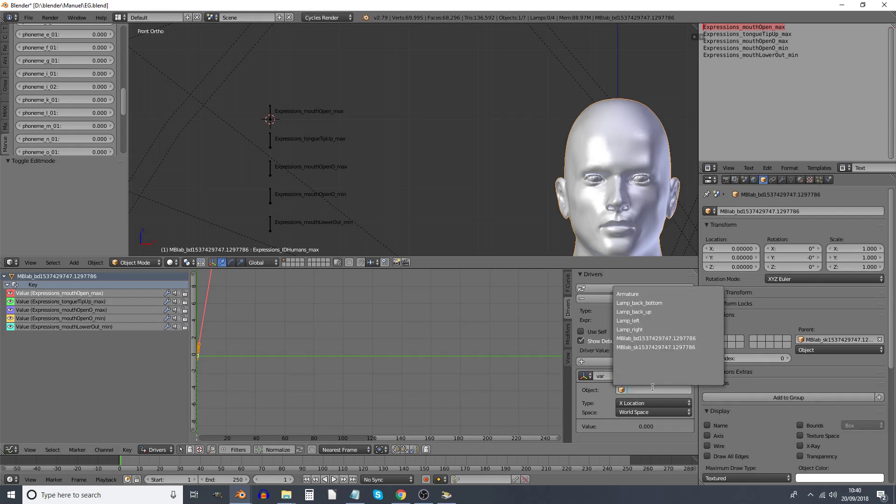
left_click(630, 294)
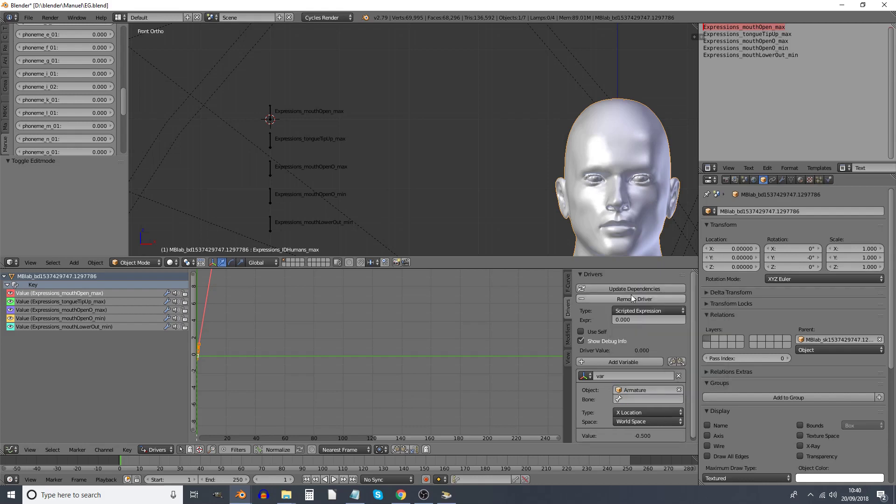
left_click(651, 400)
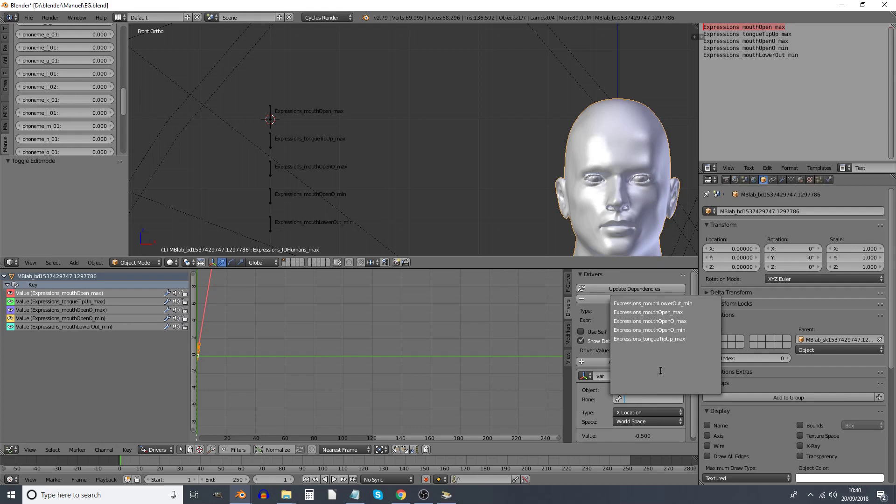
left_click(685, 313)
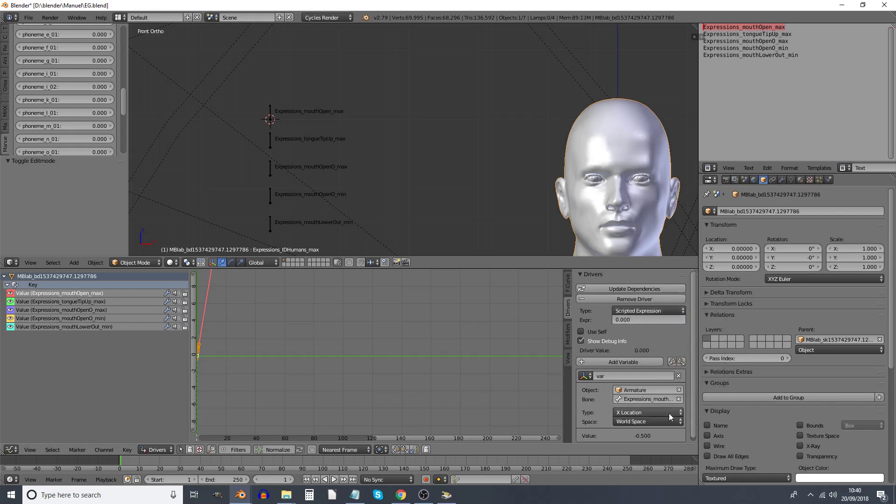
left_click(637, 421)
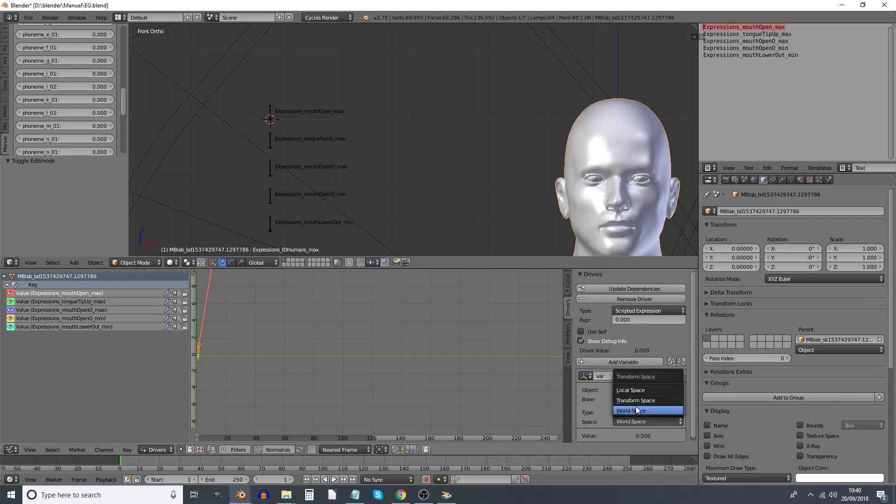
left_click(635, 391)
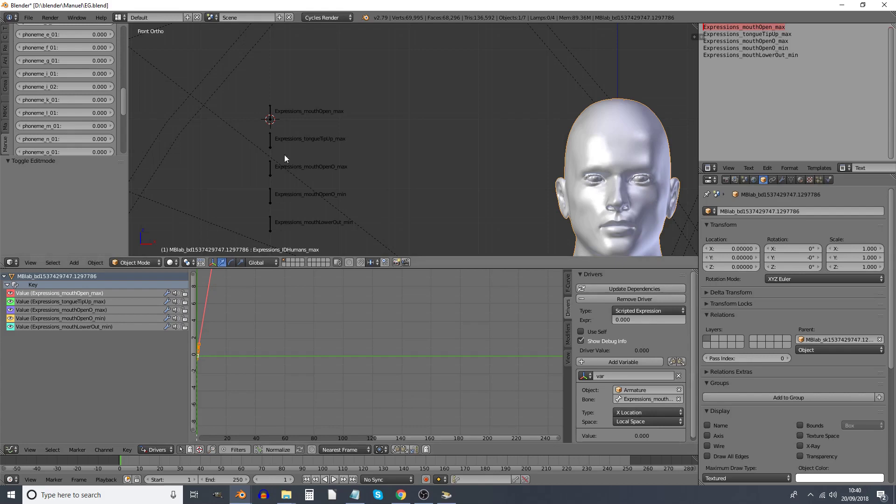
Enter Pose Mode on the mouthOpen_max bone and set transform orientation to Local
right_click(271, 118)
key("ctrl+Tab")
left_click(234, 264)
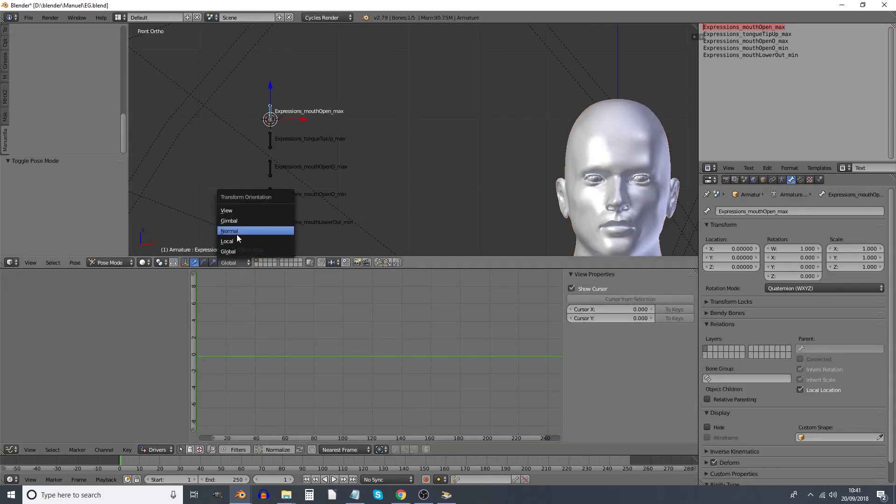
left_click(240, 243)
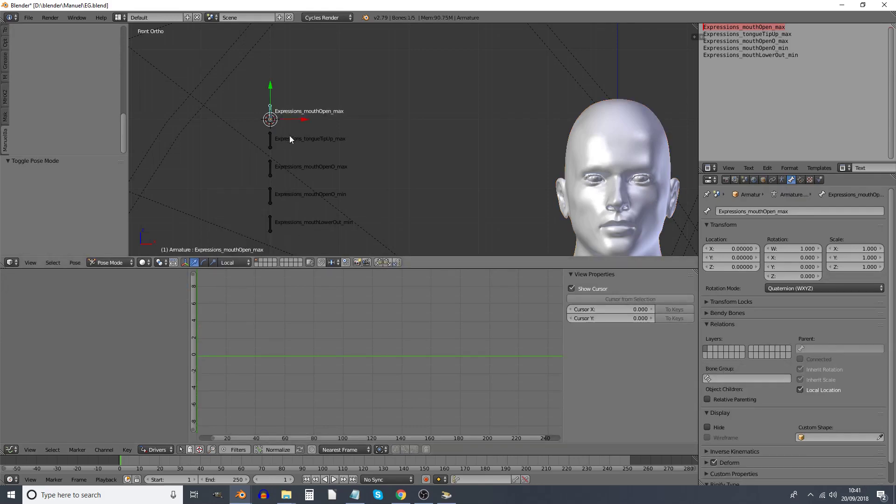
Select the tongueTipUp_max, mouthOpenO_max and mouthOpen_max bones in turn, then reselect the head mesh
right_click(271, 140)
right_click(267, 112)
right_click(266, 141)
right_click(276, 168)
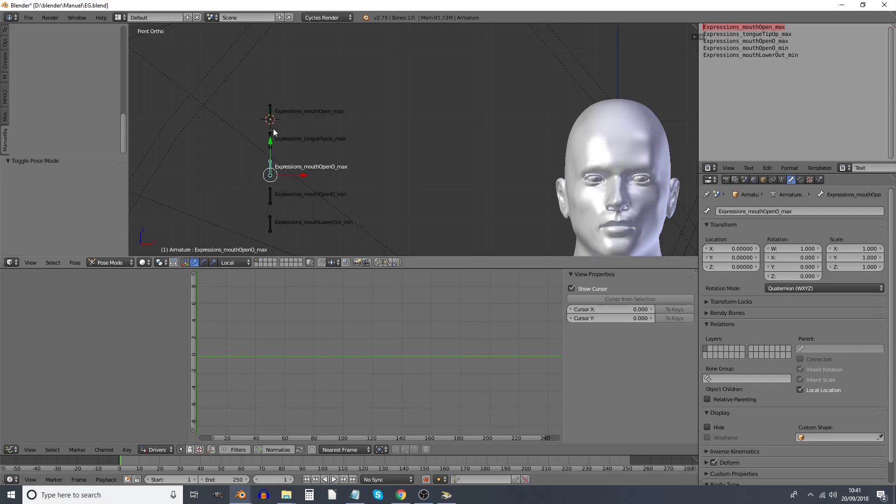
right_click(269, 112)
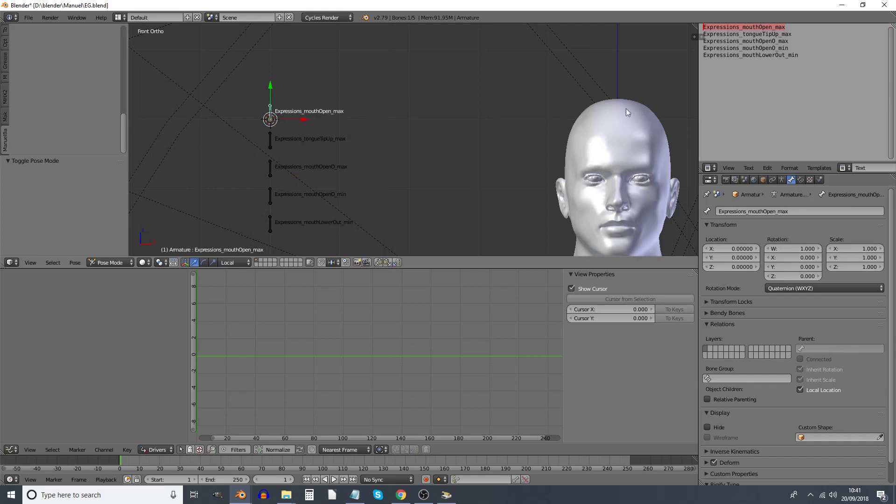
right_click(586, 113)
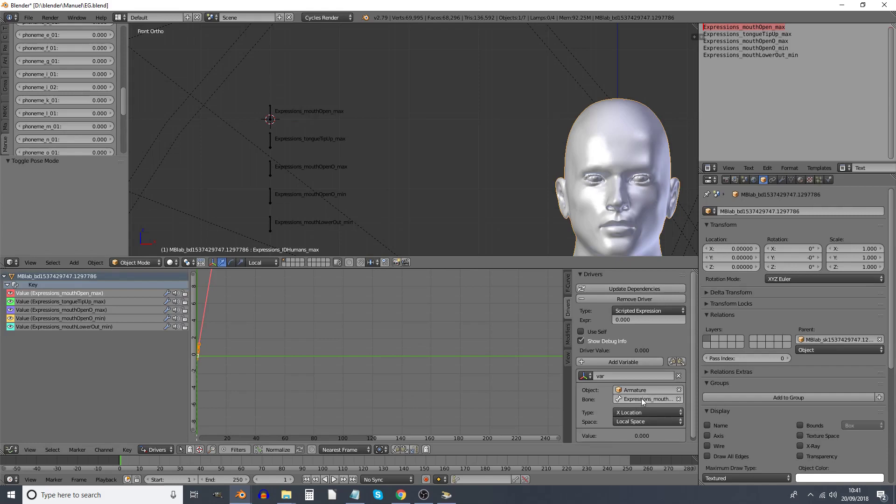
Set the mouthOpen_max driver type to Minimum Value and copy its driver variables
left_click(641, 311)
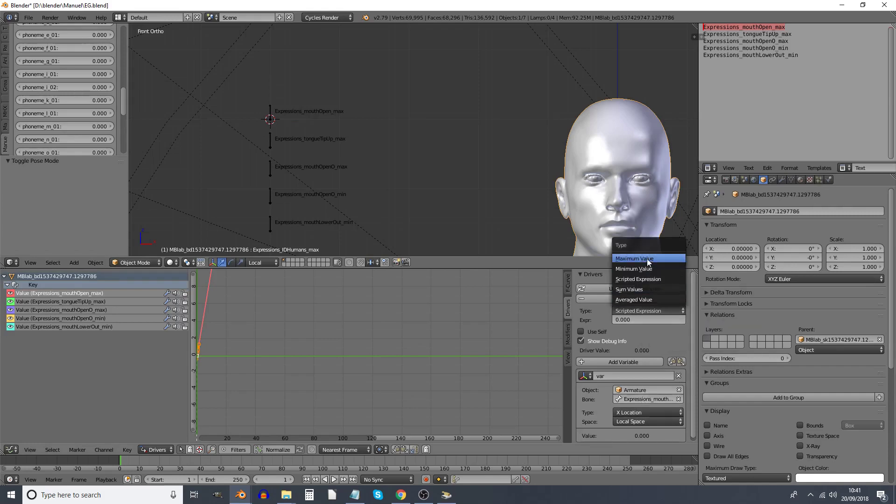
left_click(627, 270)
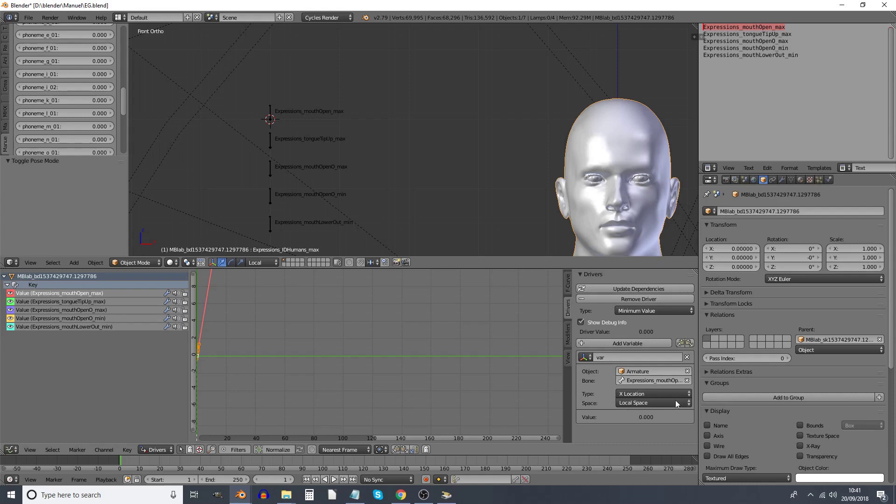
left_click(679, 342)
right_click(275, 114)
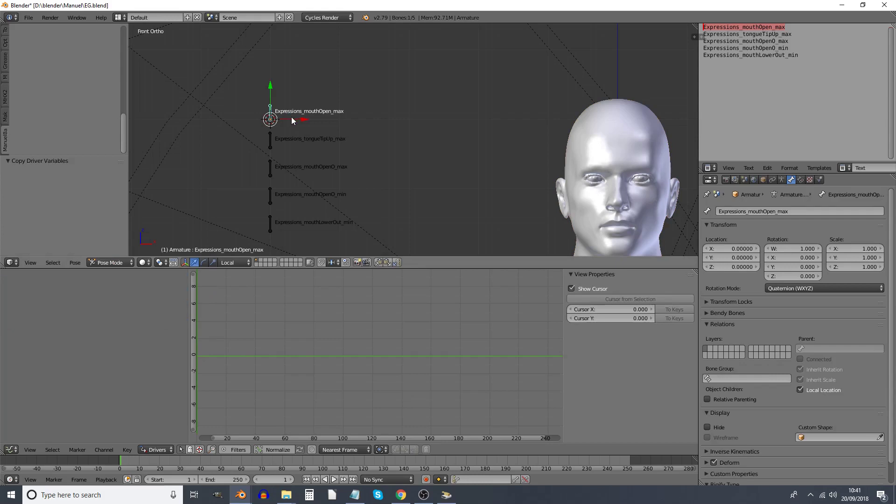
left_click_drag(293, 118, 377, 114)
key("alt+g")
right_click(271, 140)
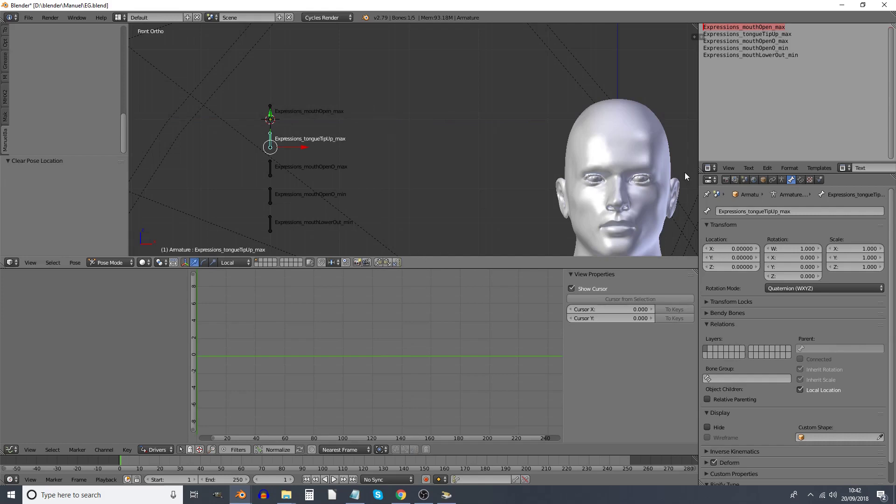
Point the tongueTipUp_max driver at the Armature's Expressions_tongueTipUp_max bone in Local Space
right_click(650, 111)
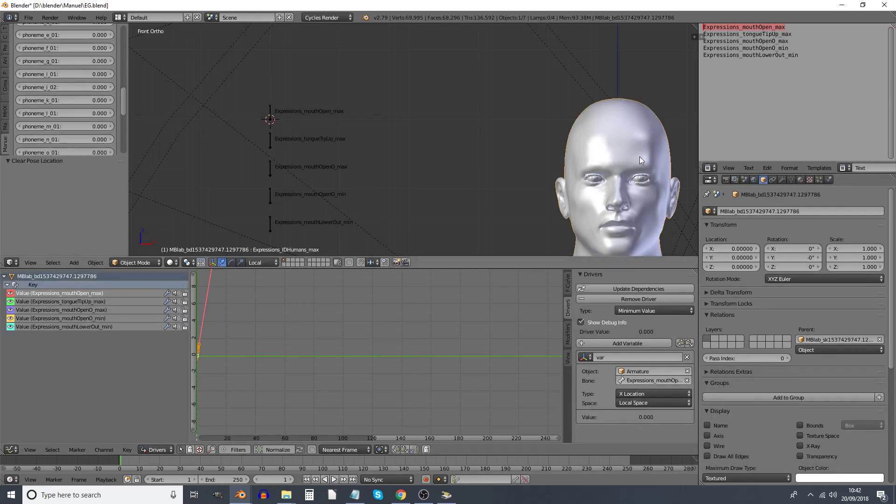
left_click(82, 301)
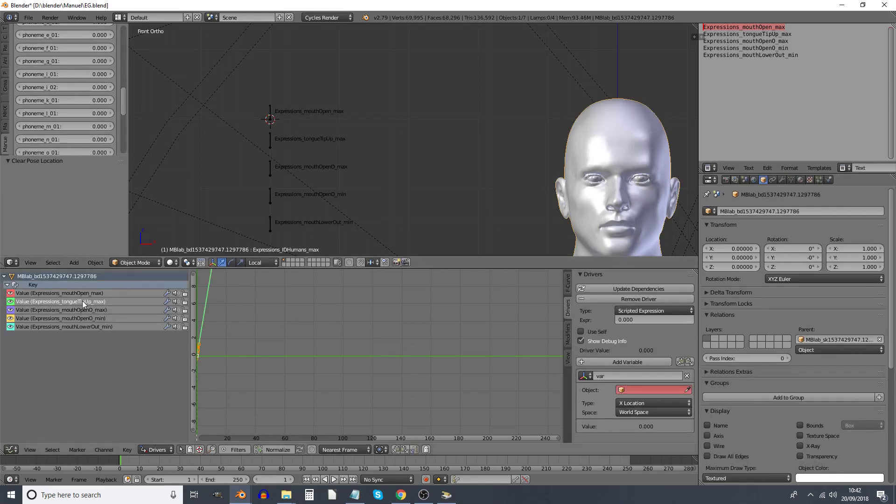
left_click(636, 390)
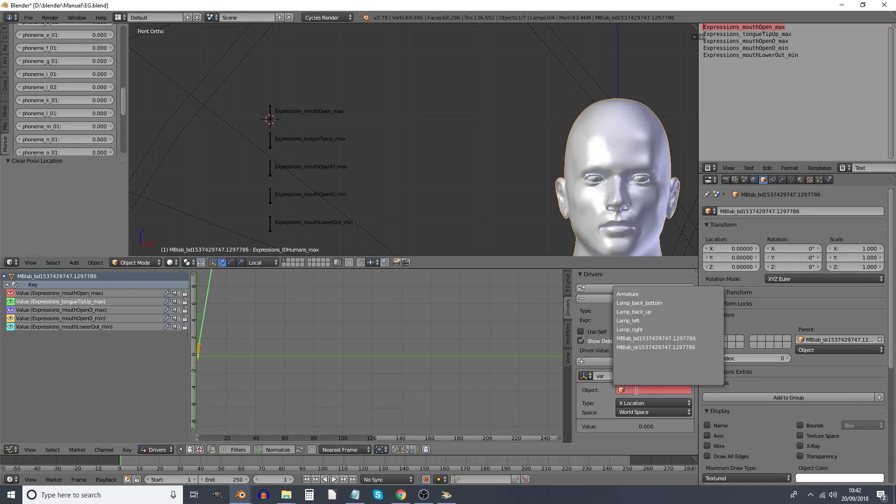
left_click(627, 294)
left_click(647, 399)
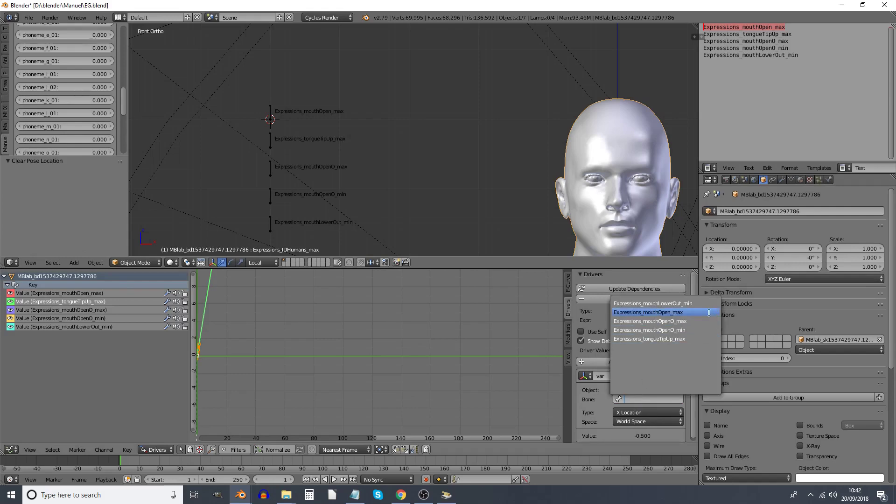
left_click(689, 339)
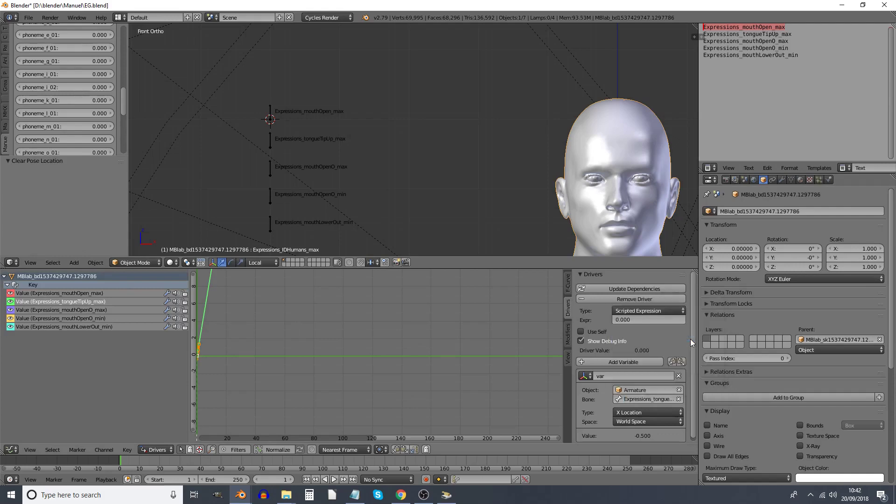
left_click(631, 422)
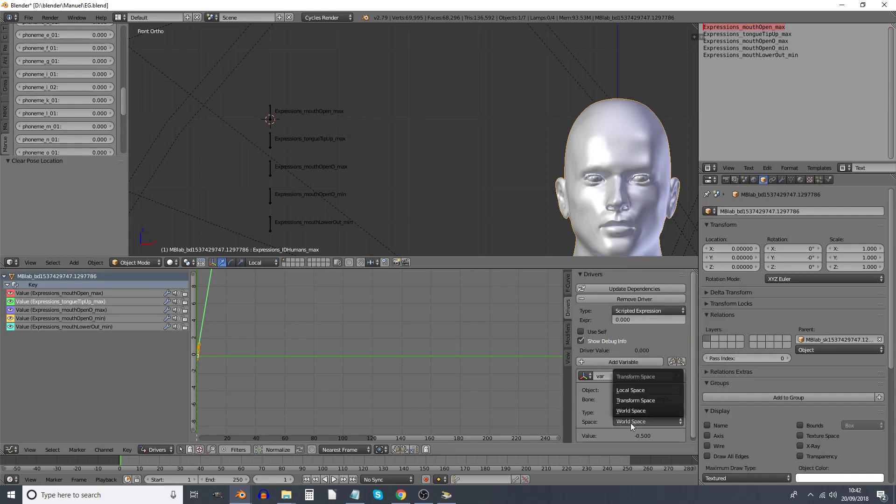
left_click(634, 390)
Set the driver type to Minimum Value, then select the mouthOpen_max bone
left_click(627, 310)
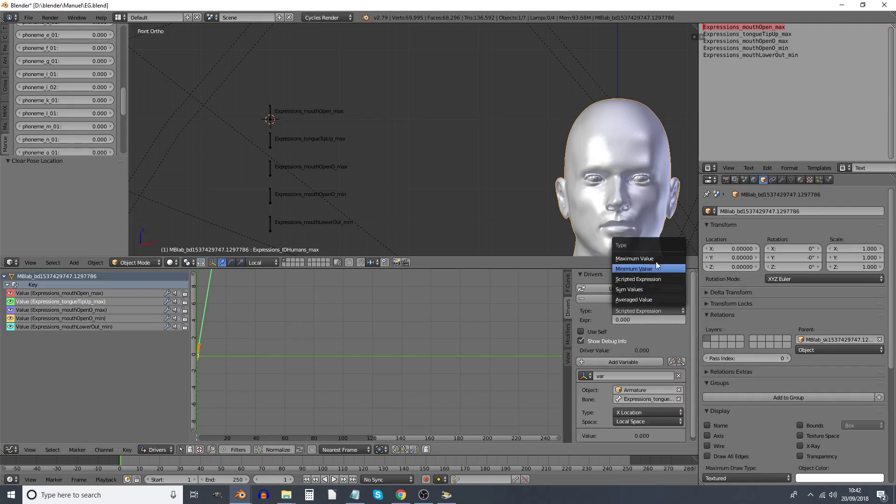
left_click(653, 258)
left_click(648, 311)
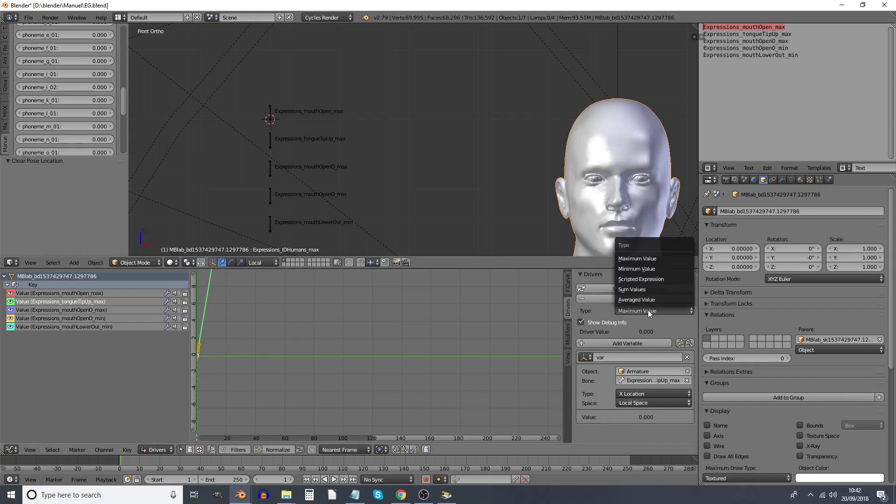
left_click(639, 269)
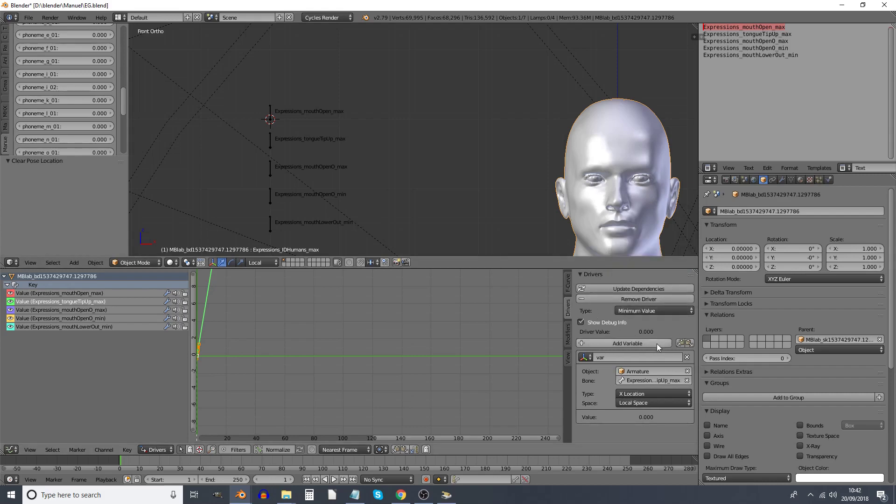
right_click(270, 117)
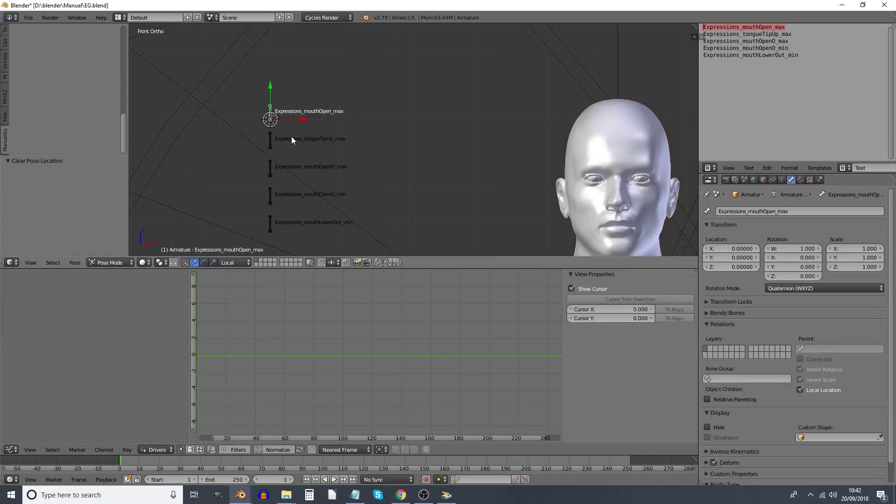
Slide the tongueTipUp_max and mouthOpen_max bones along X to test the mouth opening
right_click(276, 140)
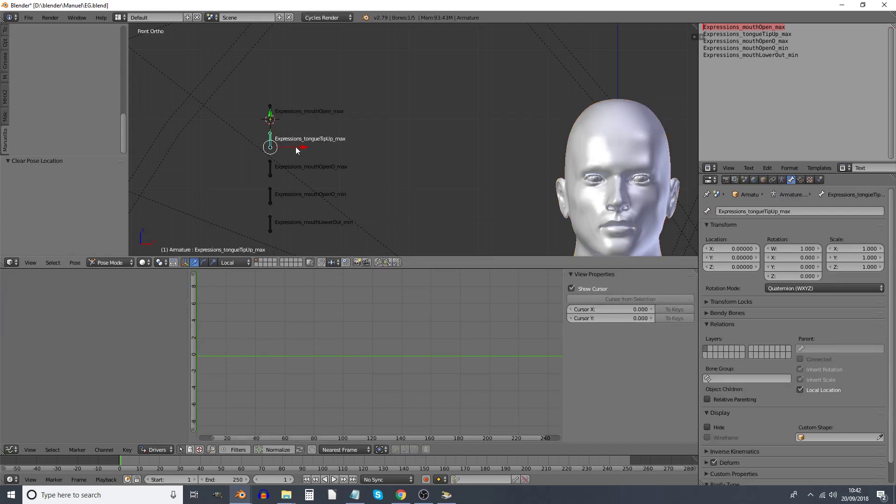
key("g")
key("x")
left_click(274, 146)
right_click(277, 118)
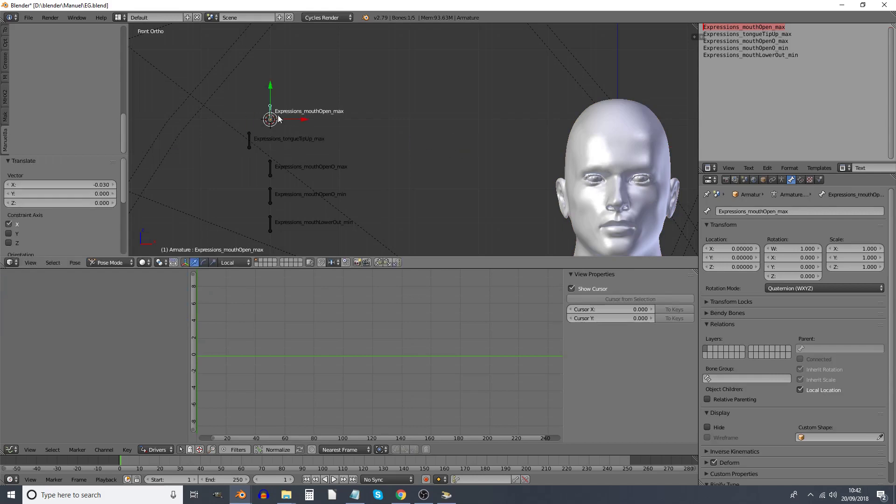
key("g")
key("x")
left_click(514, 120)
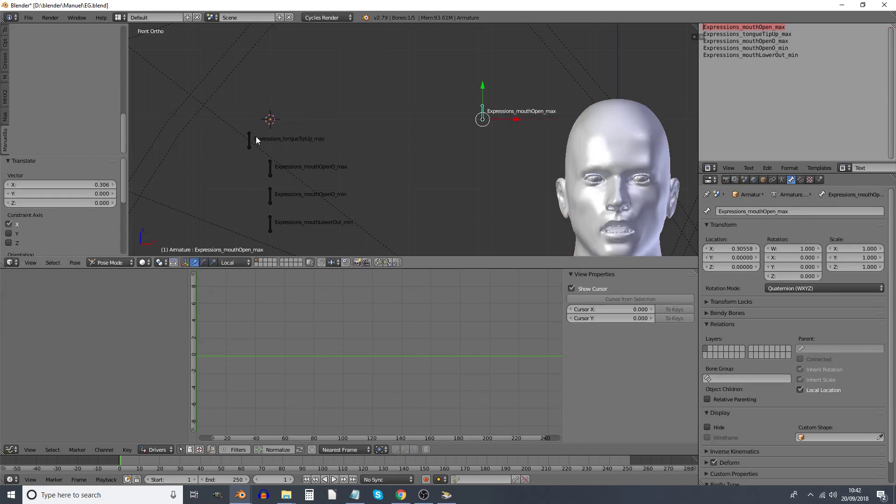
right_click(257, 140)
left_click(275, 145)
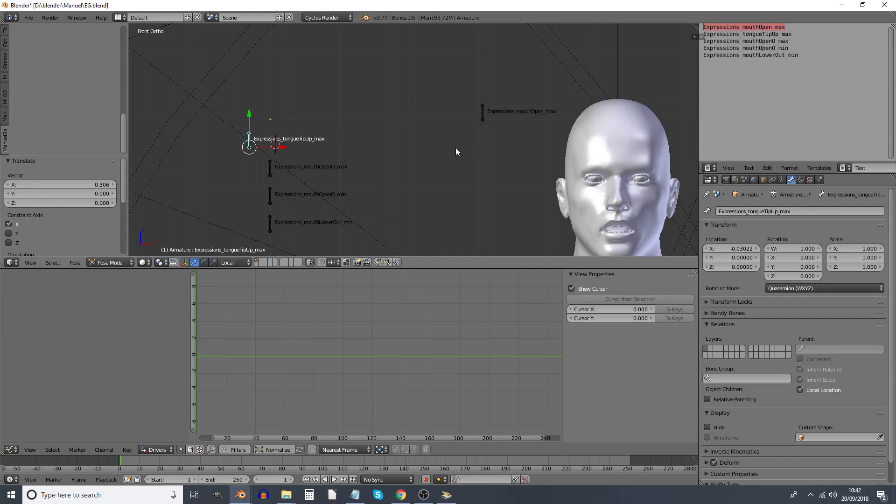
key("g")
key("x")
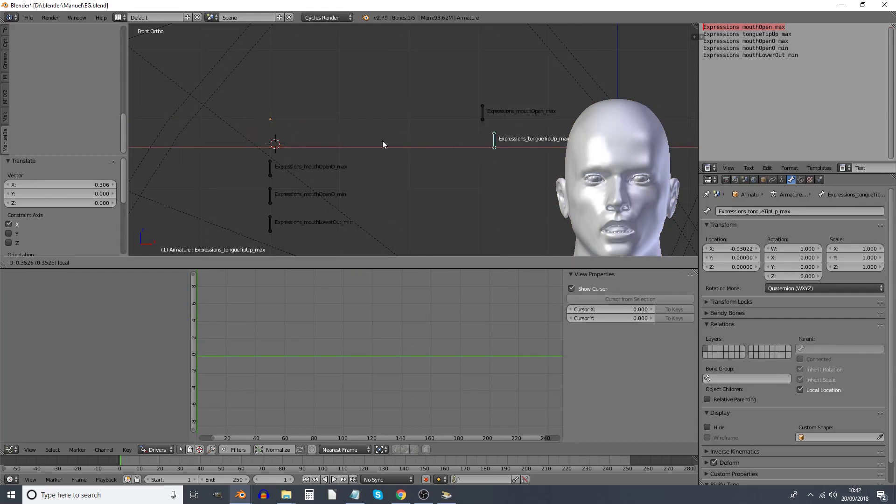
left_click(361, 138)
Select all mouth bones, clear their locations, and reselect the head mesh
key("a")
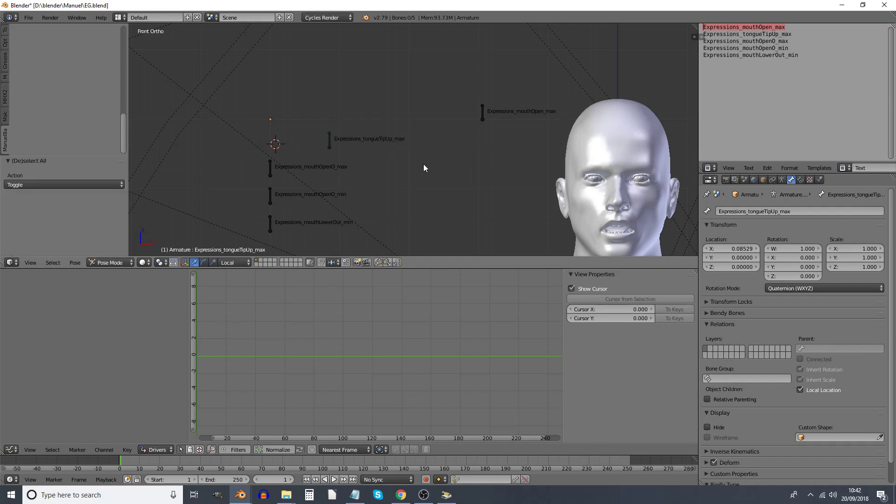
key("a")
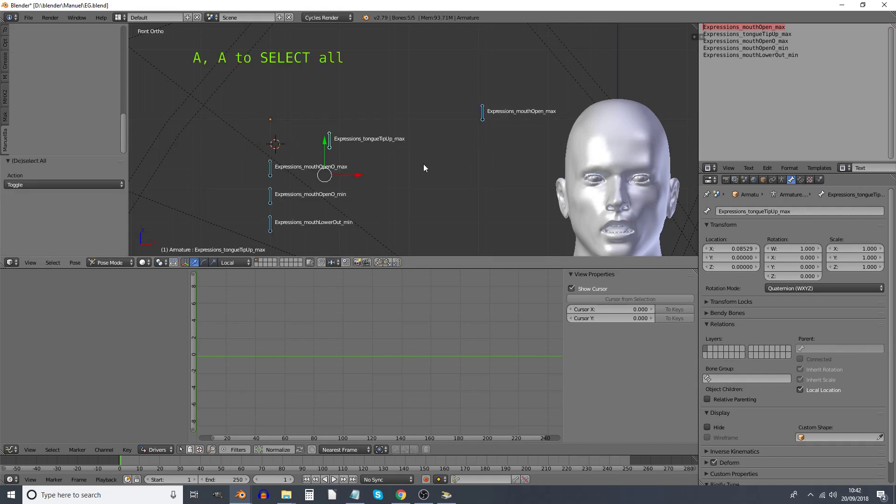
key("alt+g")
right_click(581, 122)
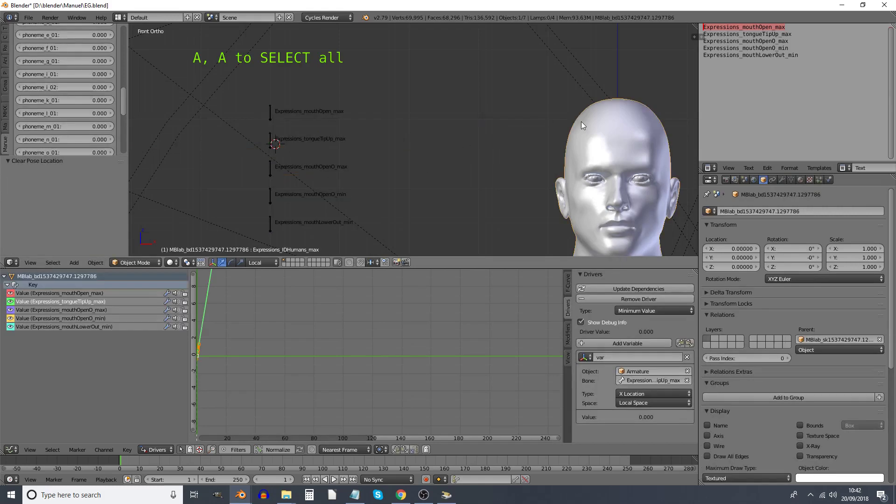
Link the next unset driver to its matching Armature bone, Local Space, Minimum Value
left_click(77, 303)
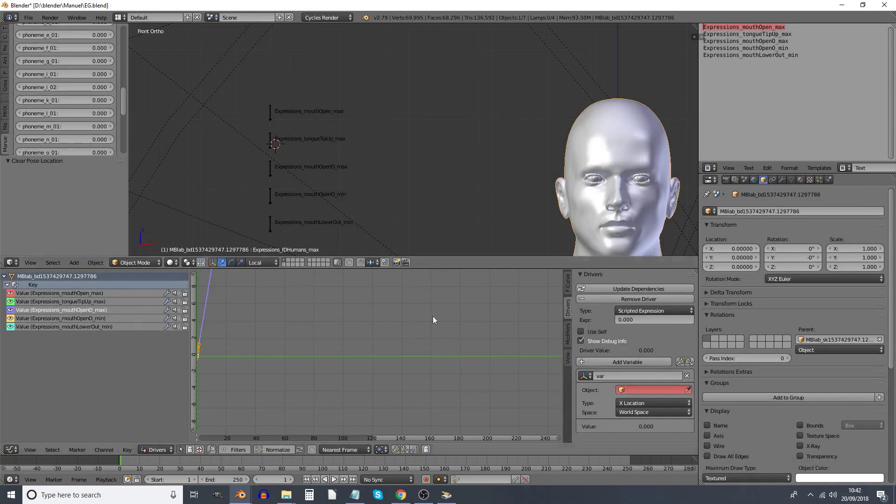
left_click(651, 390)
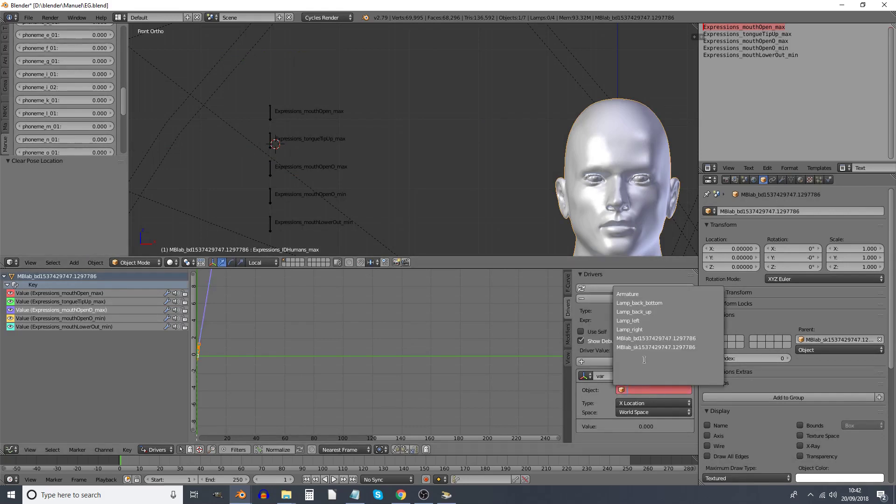
left_click(628, 294)
left_click(648, 399)
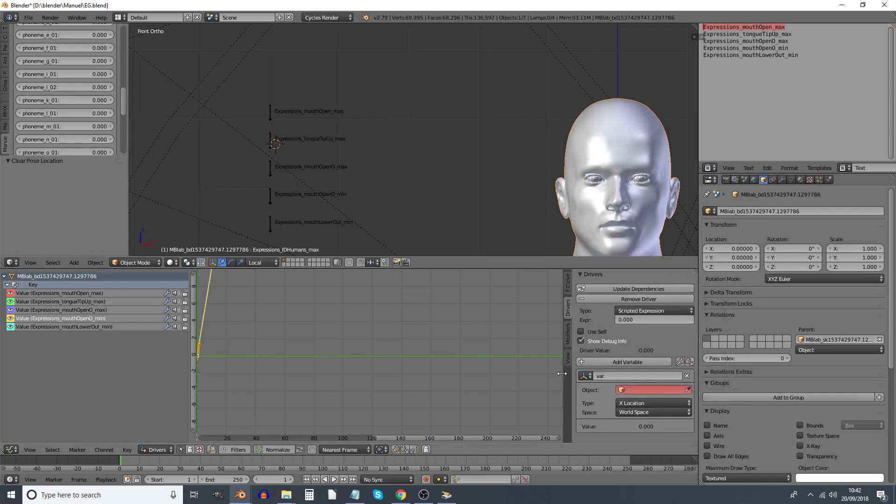
left_click(651, 389)
left_click(628, 294)
left_click(648, 399)
left_click(644, 330)
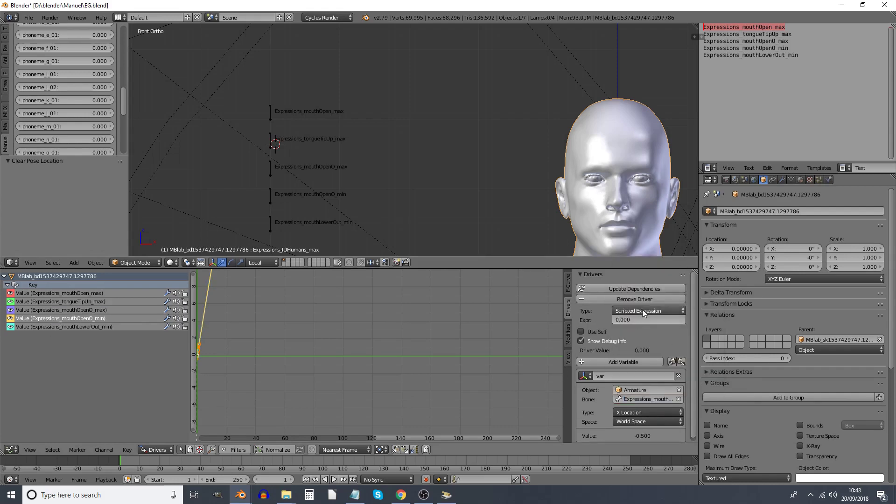
left_click(644, 421)
left_click(649, 397)
left_click(649, 310)
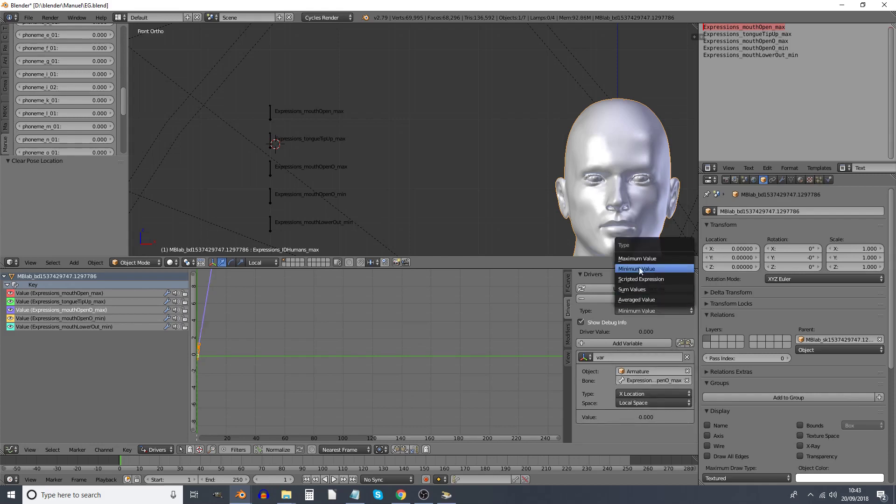
left_click(653, 266)
Point the mouthLowerOut_min driver at its Armature bone in Local Space, Maximum Value type
left_click(97, 326)
left_click(654, 310)
left_click(646, 315)
left_click(651, 390)
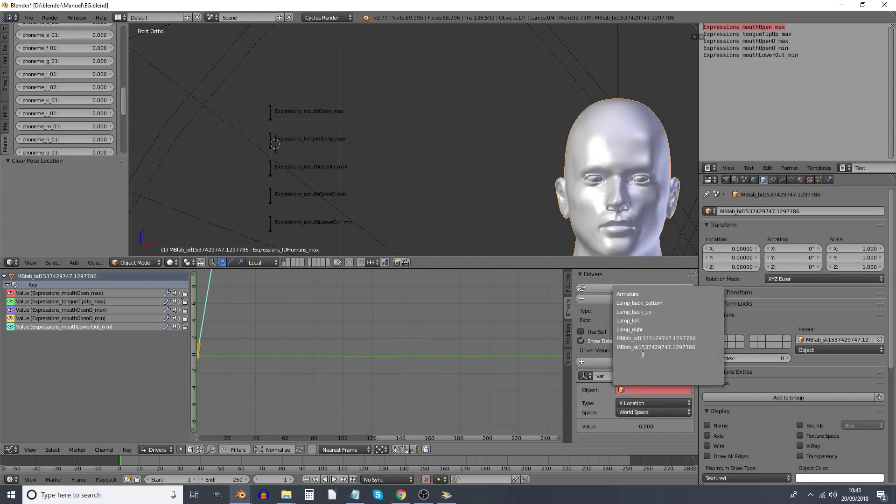
left_click(628, 293)
left_click(639, 398)
left_click(653, 304)
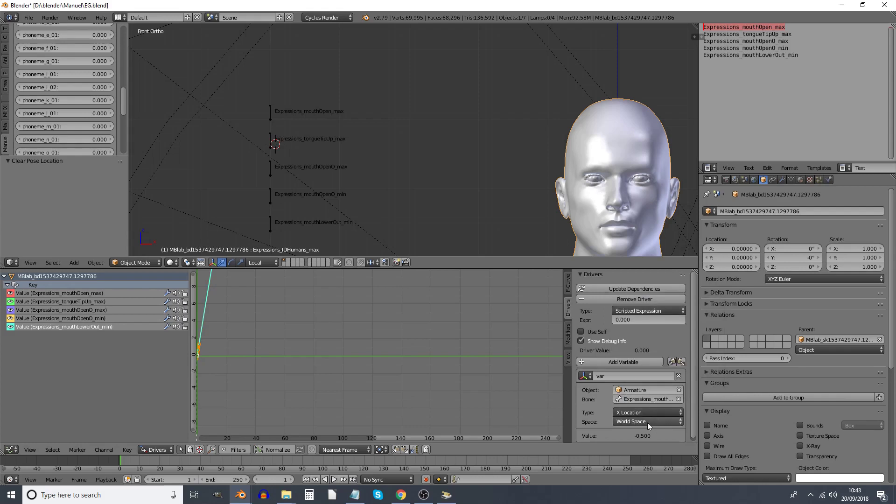
left_click(647, 421)
left_click(641, 396)
left_click(649, 311)
left_click(639, 259)
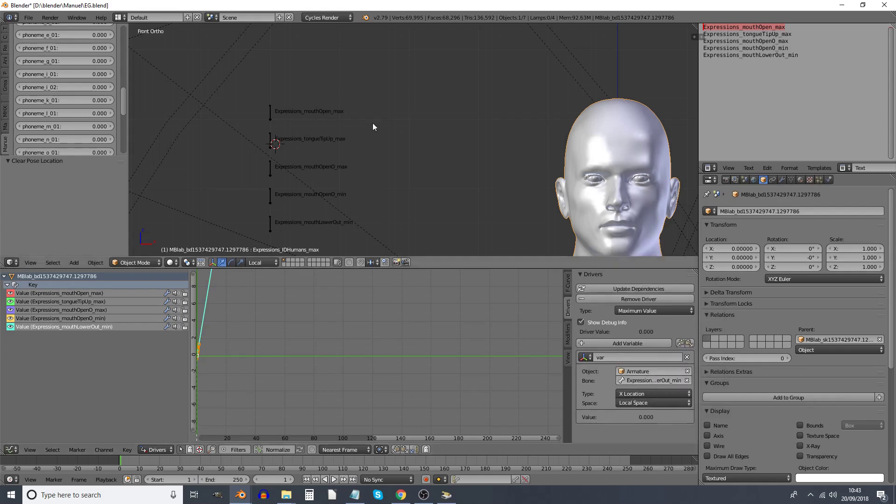
Test the mouthOpen_max, mouthLowerOut_min and mouthOpenO_min bones by sliding each along X
left_click(271, 122)
key("g")
key("x")
left_click(534, 121)
left_click(271, 223)
key("g")
key("x")
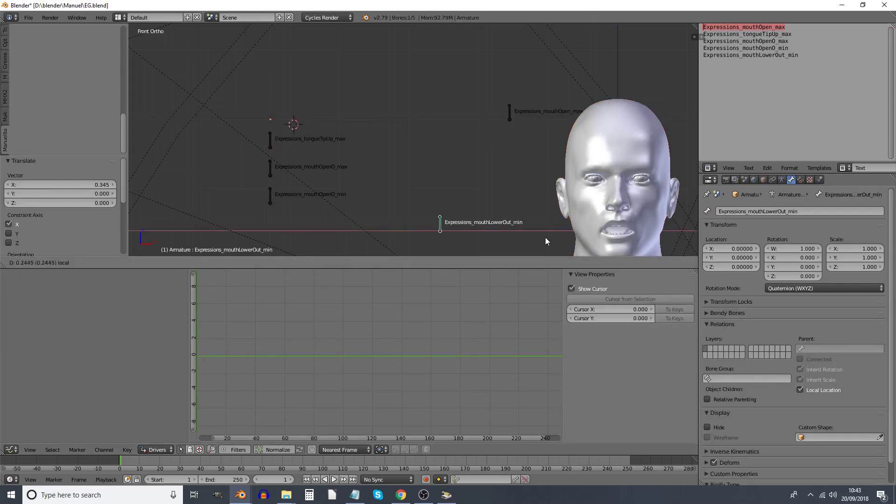
left_click(523, 224)
left_click(270, 201)
key("g")
key("x")
left_click(532, 200)
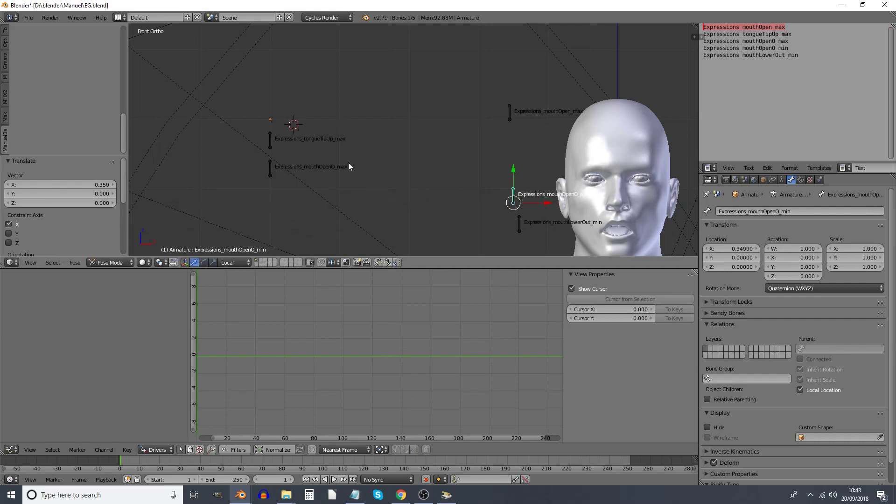
Test the mouthOpenO_max and tongueTipUp_max bones by sliding each along X
left_click(273, 171)
key("g")
key("x")
left_click(524, 183)
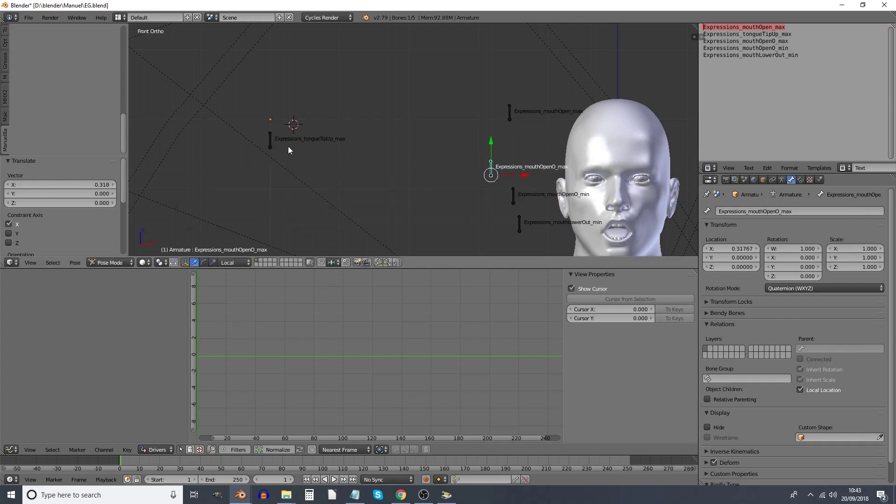
left_click(270, 144)
key("g")
key("x")
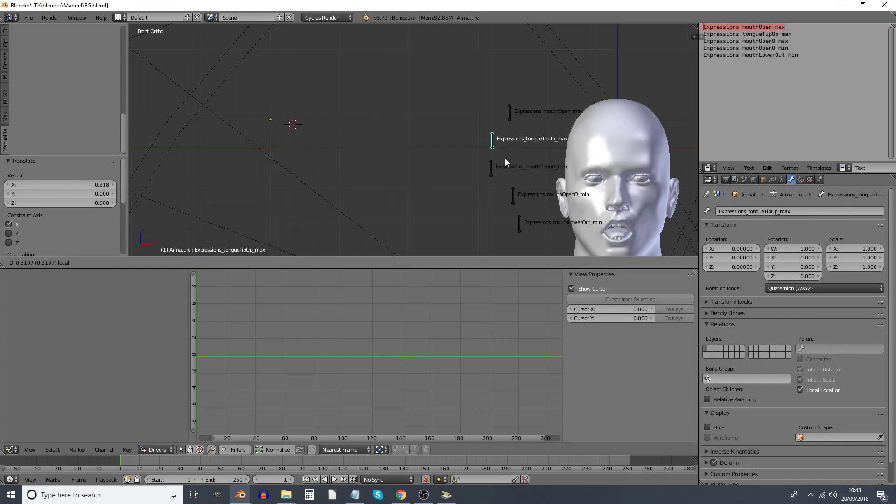
left_click(506, 158)
Clear all five bones back to rest and save the blend file
key("a")
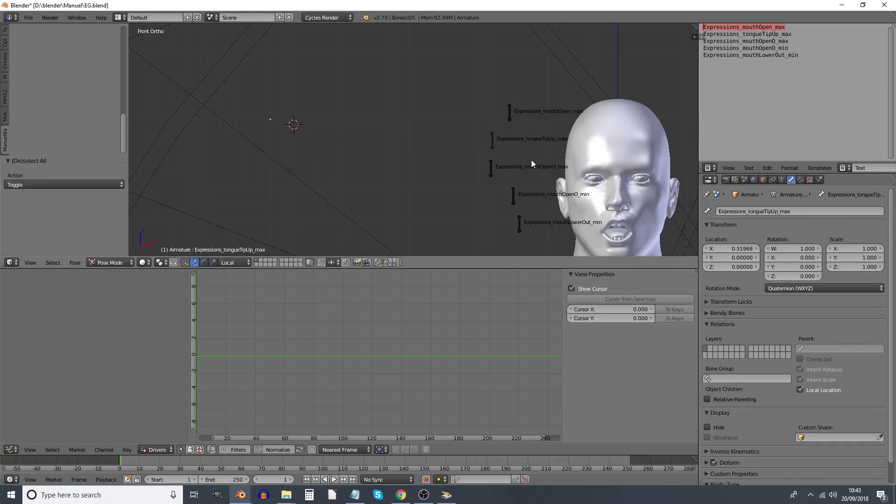
key("alt+g")
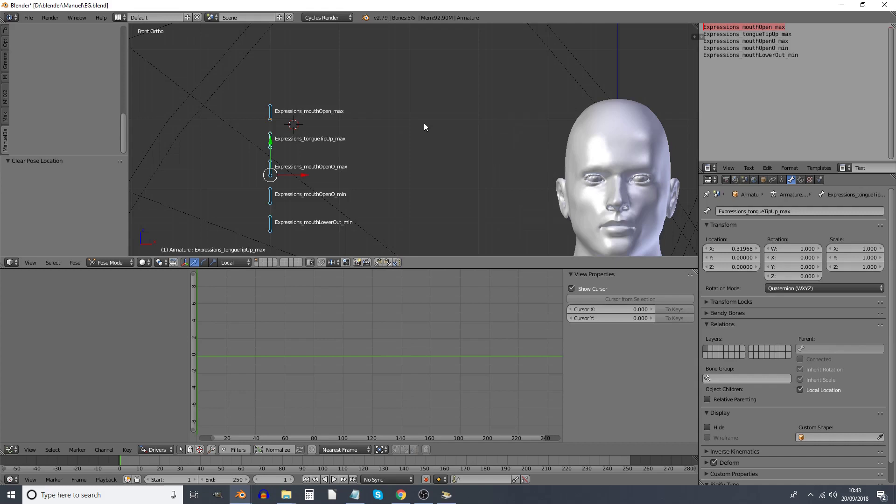
key("ctrl+s")
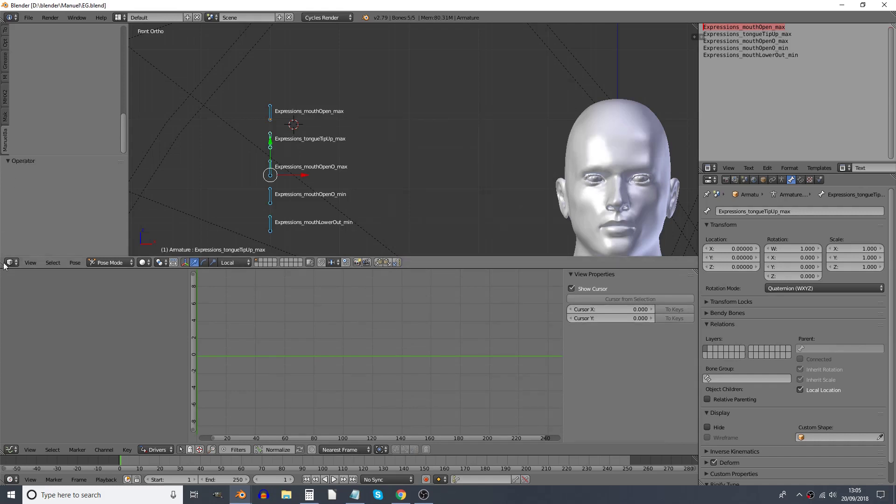
Merge away the Graph and Text editors and add a new armature pose library, PoseLib
left_click_drag(1, 262, 280, 354)
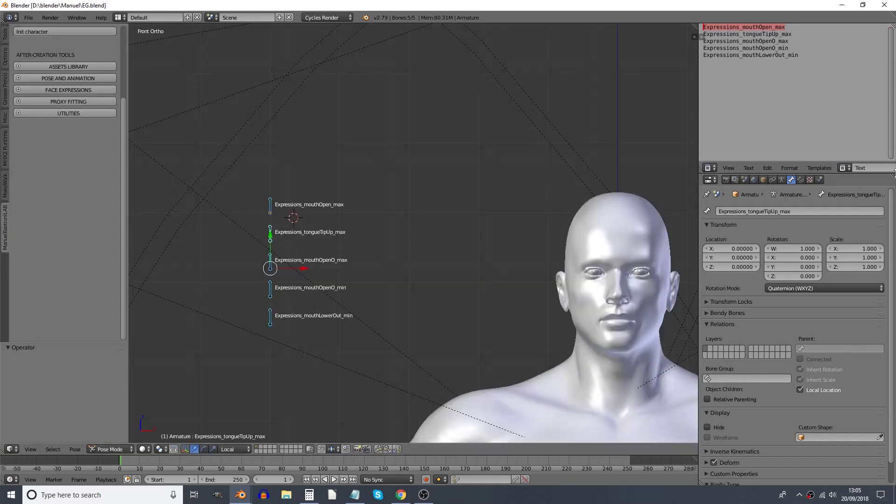
left_click_drag(893, 177, 892, 125)
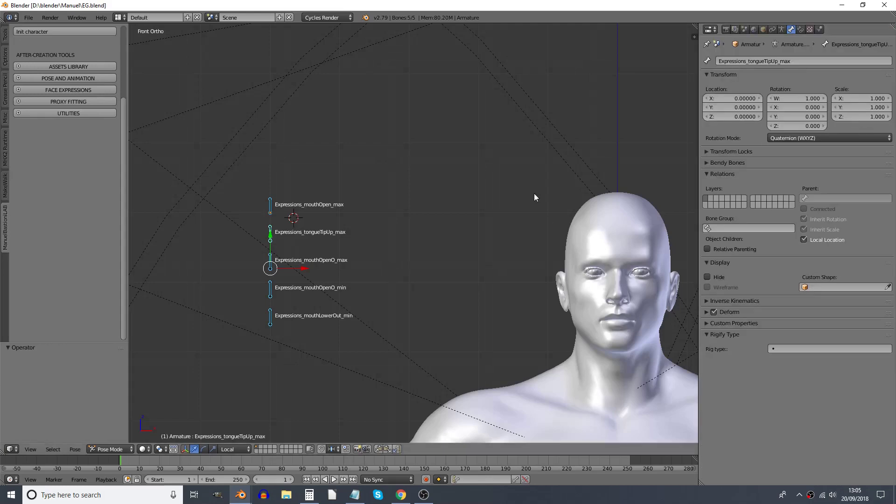
left_click(781, 29)
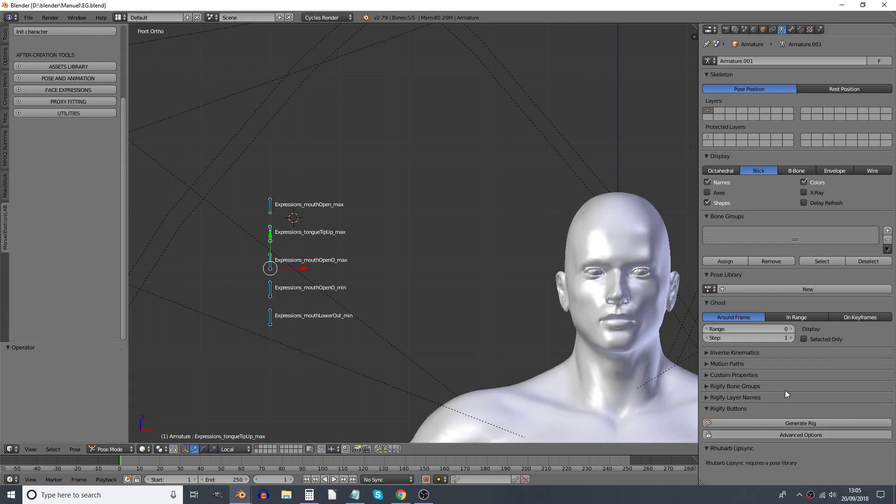
left_click(754, 216)
left_click(807, 241)
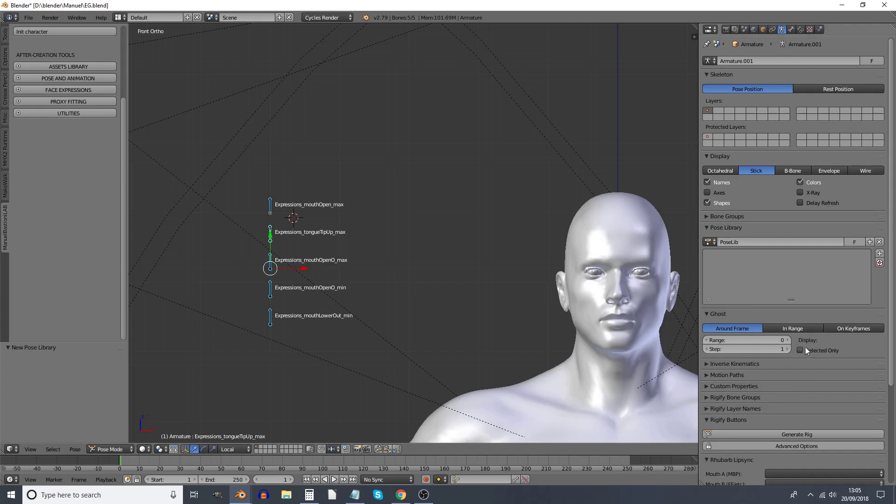
scroll(810, 327, "down", 6)
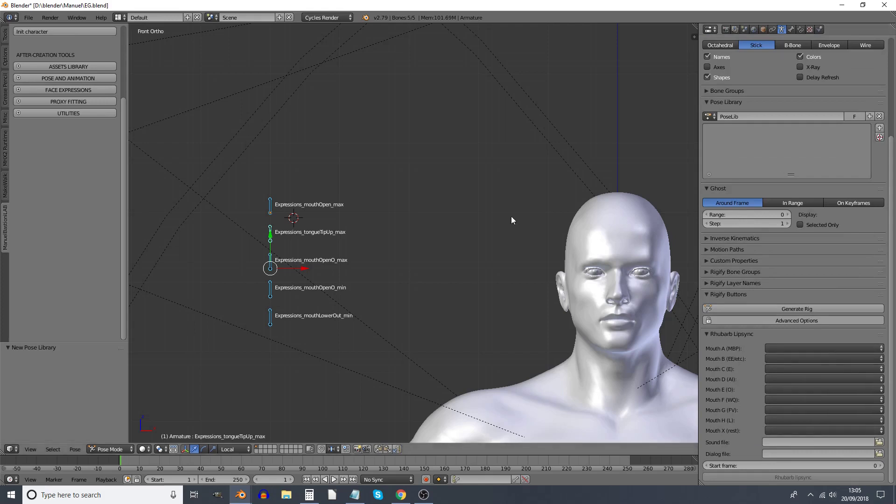
Select mouthOpen_max together with the other mouth bones
left_click(271, 213)
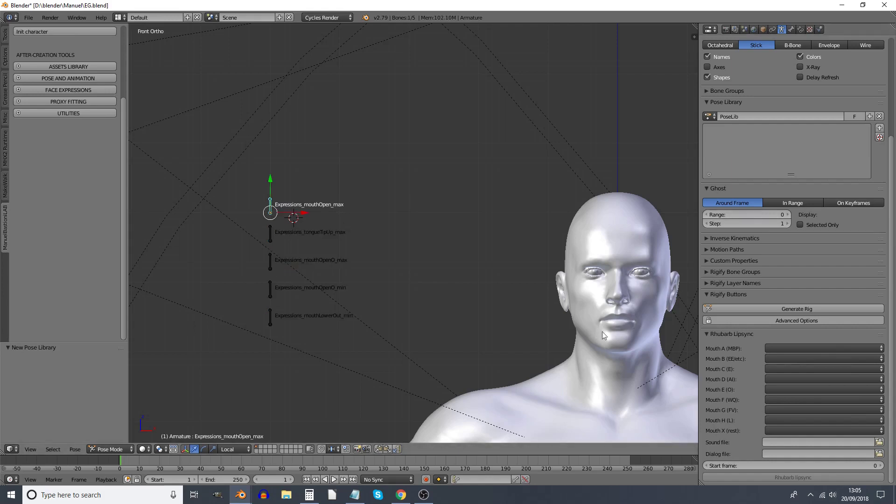
left_click(280, 314, "shift")
left_click(274, 289, "shift")
left_click(273, 262, "shift")
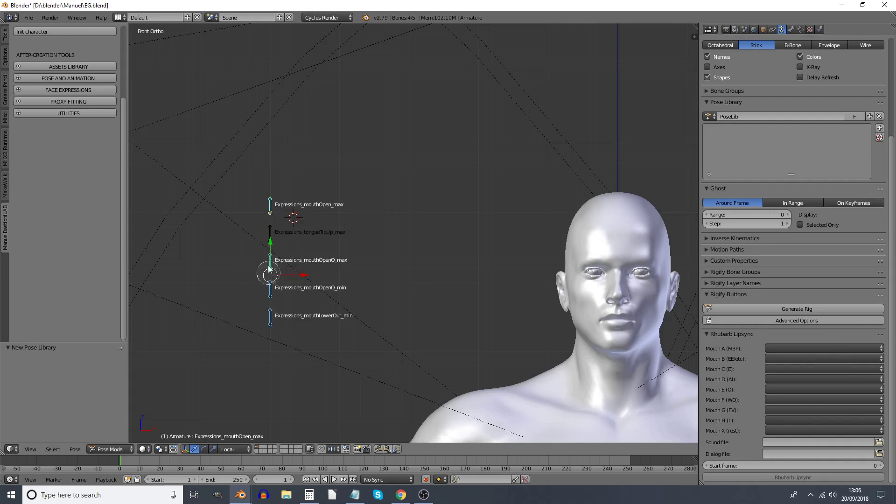
left_click(273, 233, "shift")
left_click(274, 208, "shift")
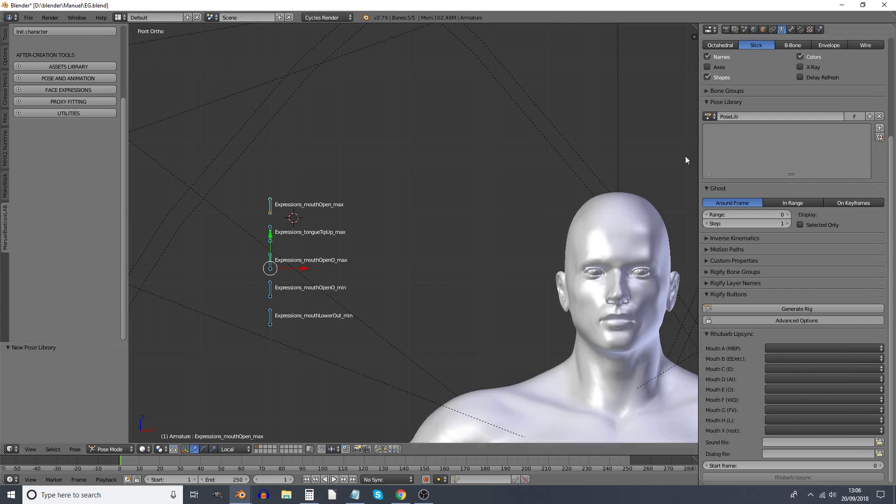
Store the current mouth pose in the library as a new pose named MPB
left_click(879, 128)
left_click(882, 129)
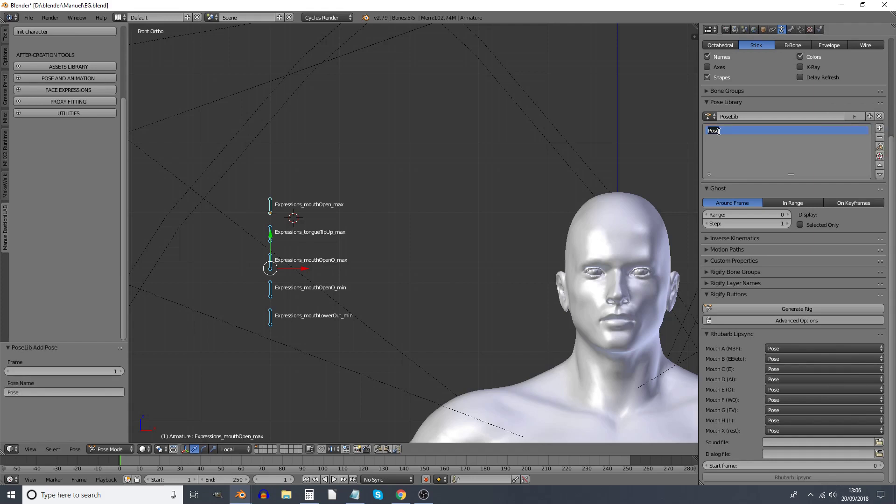
type("MPB")
key("Return")
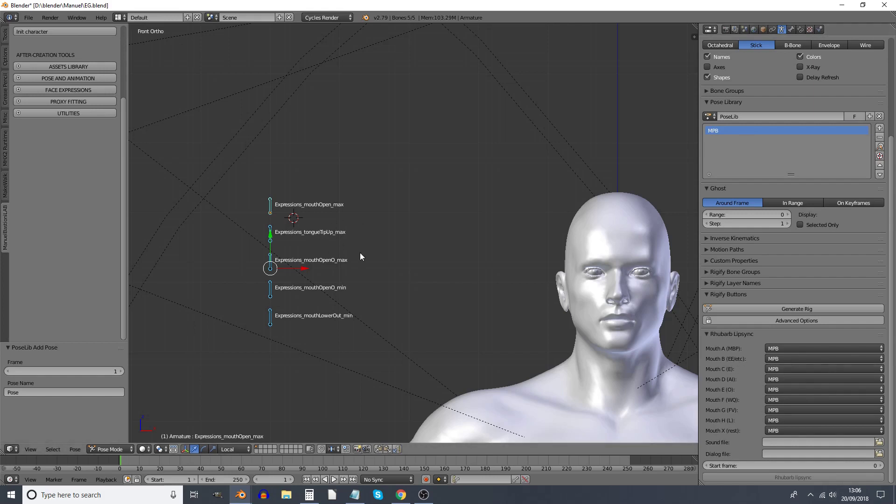
Slide mouthOpen_max sideways along X and add the resulting mouth shape as pose Etc
right_click(271, 211)
left_click_drag(304, 213, 380, 226)
key("a")
key("a")
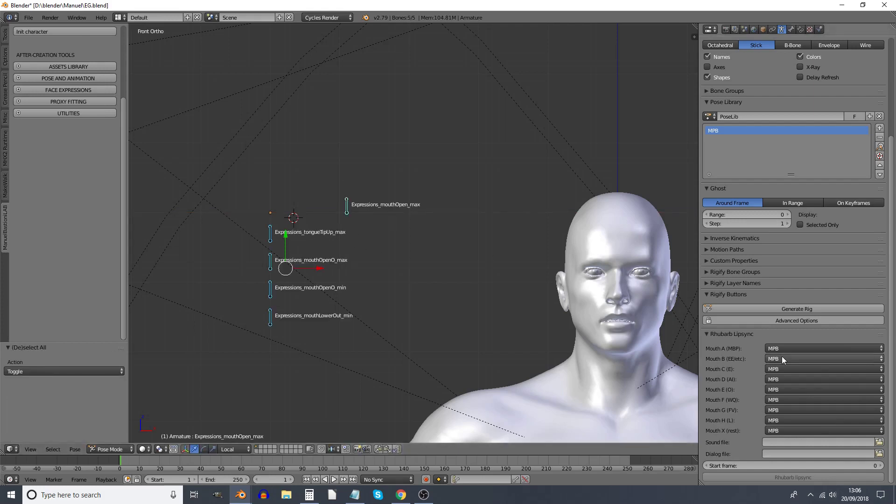
left_click(880, 130)
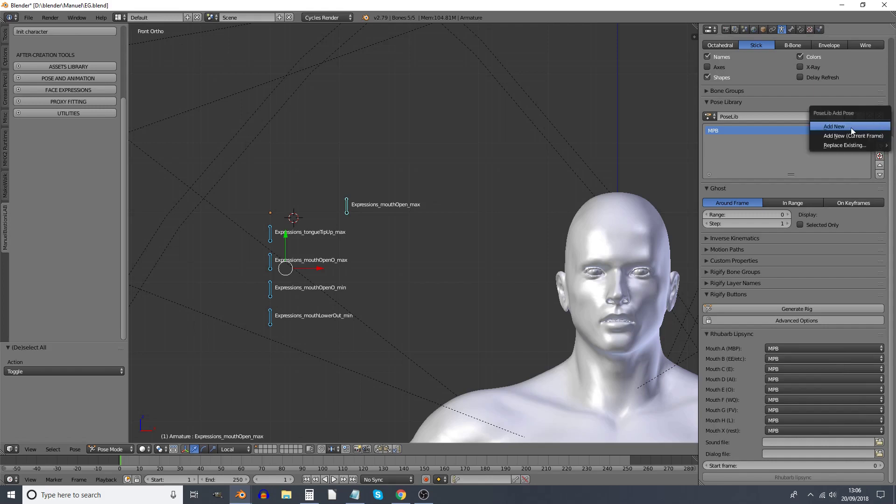
left_click(869, 124)
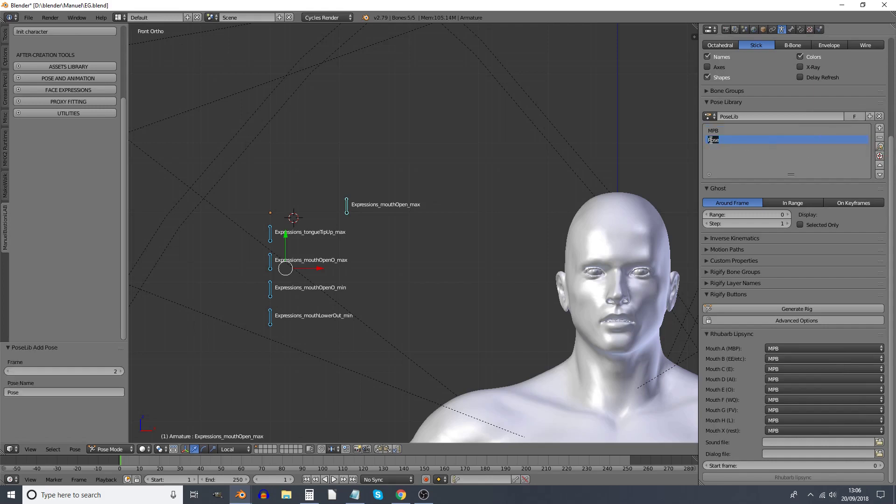
key("BackSpace")
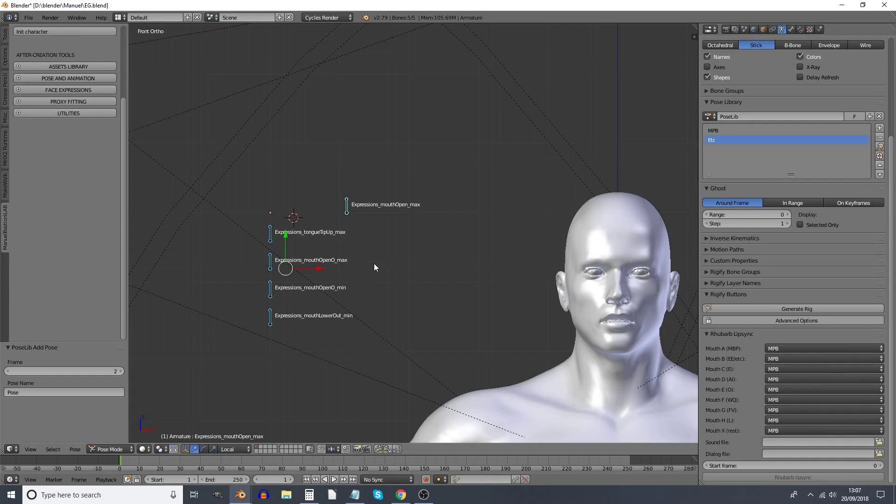
Clear bone locations, move mouthOpen_max right to open the mouth slightly, and save as pose E
key("alt+g")
right_click(270, 206)
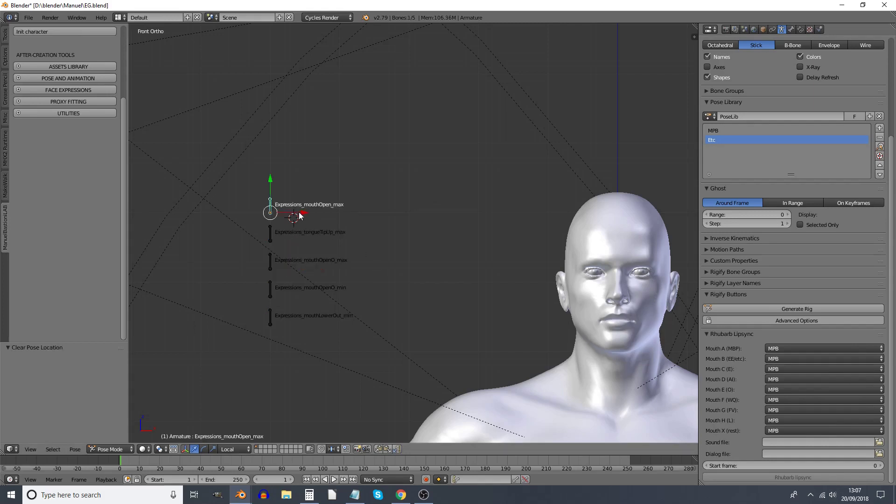
left_click_drag(300, 215, 458, 213)
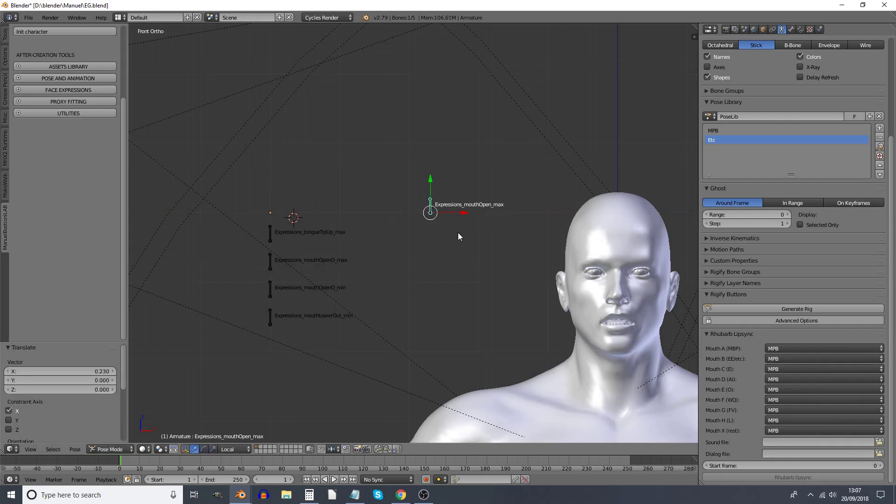
left_click(880, 128)
key("a")
key("a")
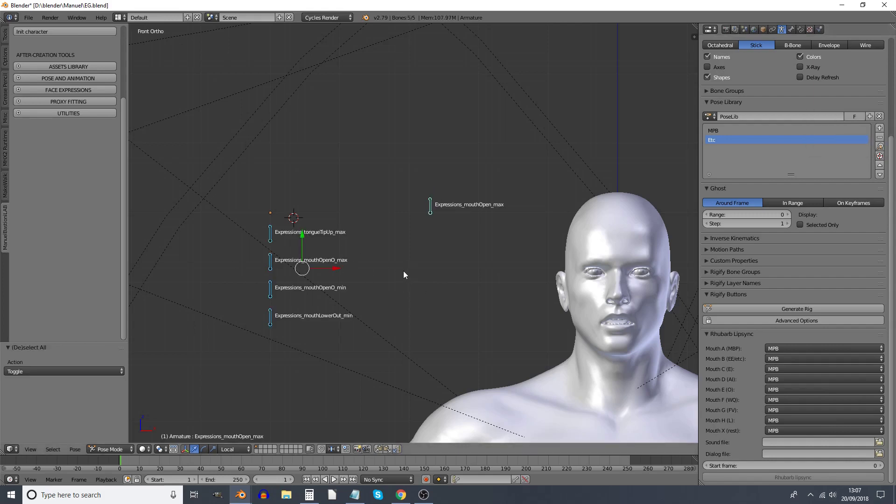
left_click(879, 128)
left_click(832, 126)
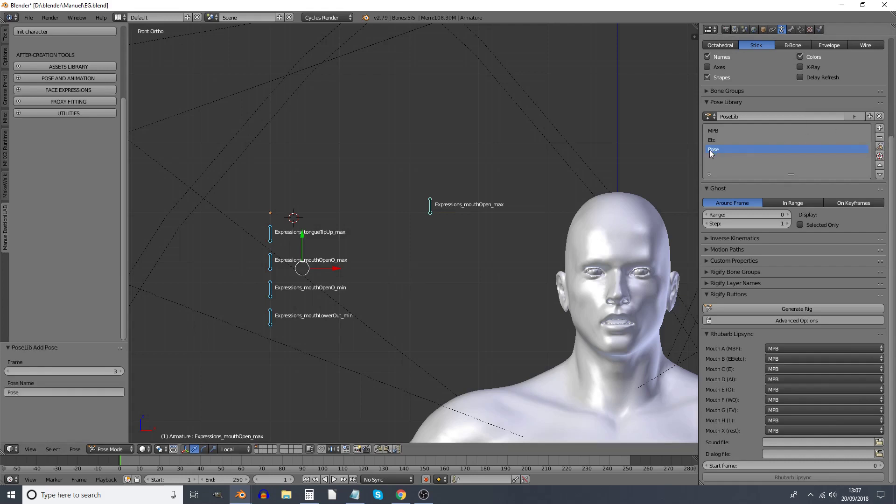
type("E")
Set mouthOpen_max X location to 1, then drag it back left to partly close the mouth
right_click(431, 210)
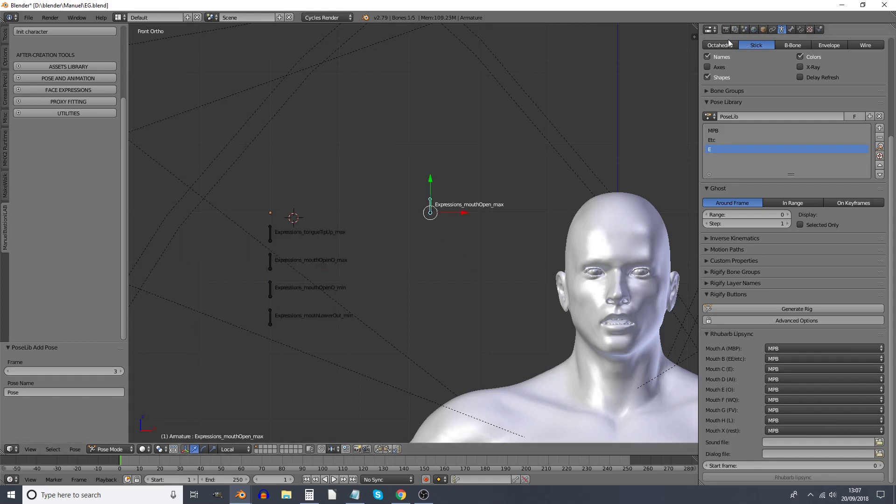
key("n")
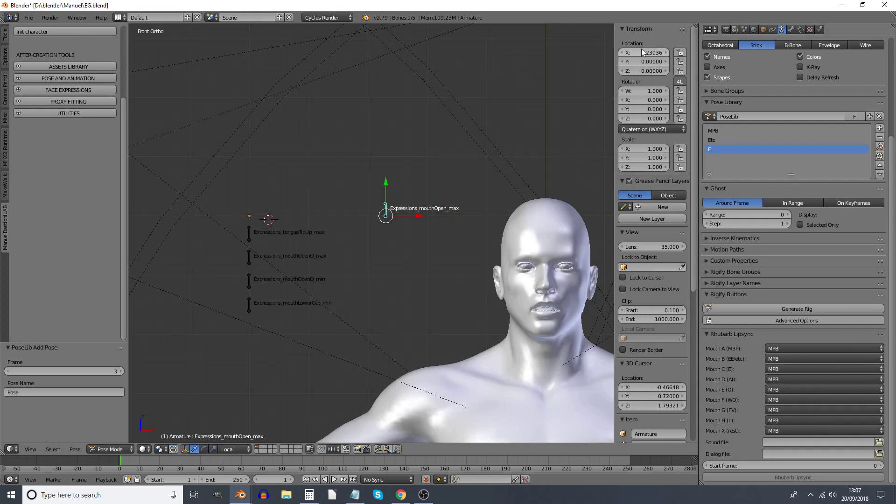
left_click(658, 54)
type("1")
key("Return")
scroll(501, 196, "down", 4)
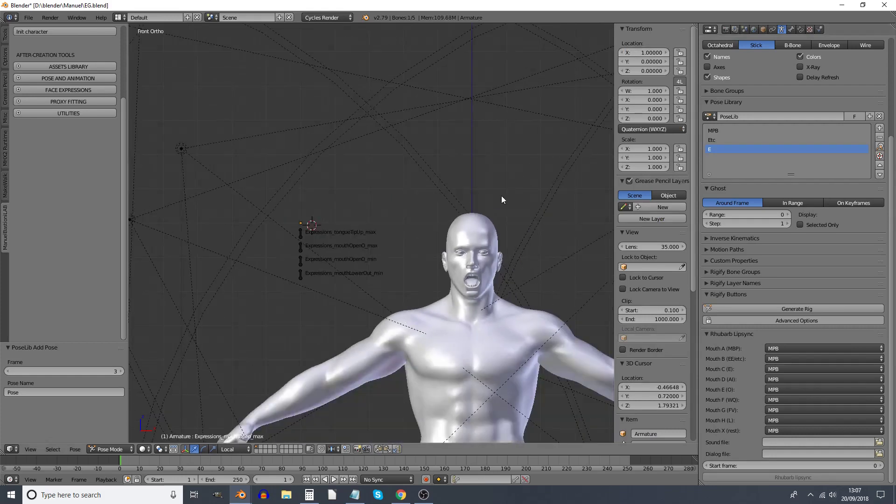
scroll(509, 207, "up", 2)
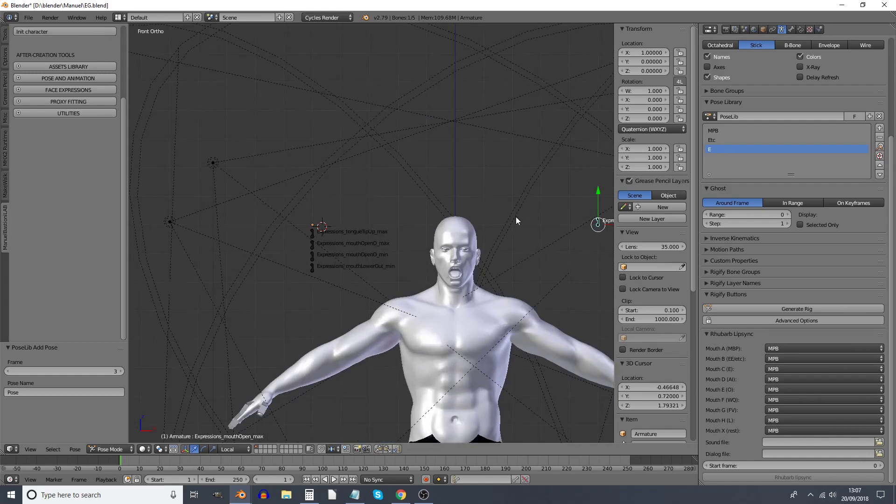
scroll(478, 222, "up", 4)
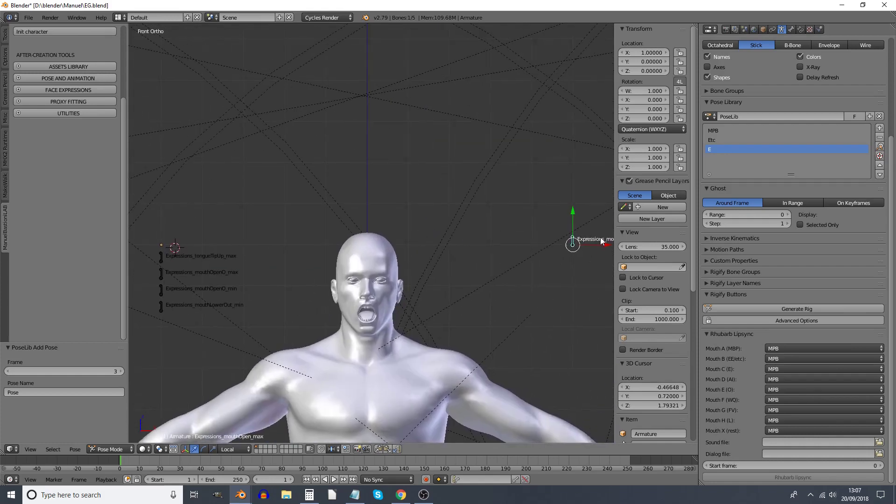
left_click_drag(602, 241, 439, 253)
scroll(441, 253, "up", 2)
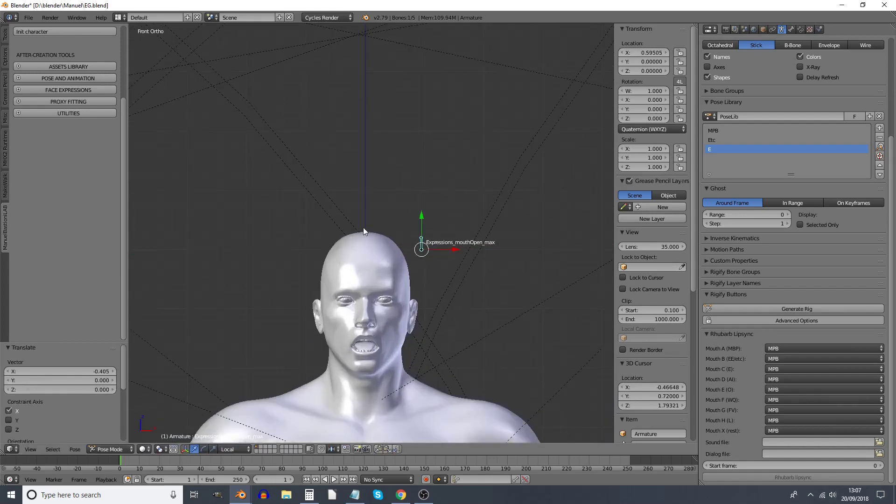
middle_click_drag(363, 228, 444, 180, "shift")
Select all mouth bones and save the wider-open shape as a new pose named AI
key("a")
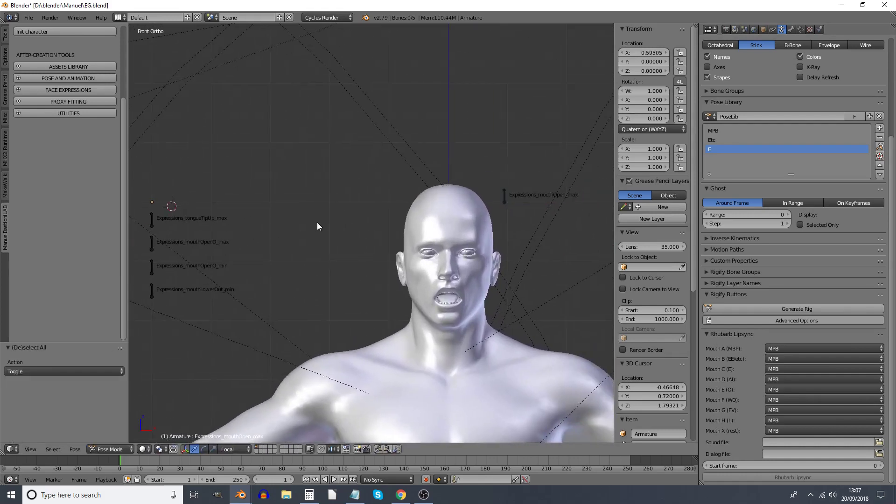
key("a")
left_click(879, 128)
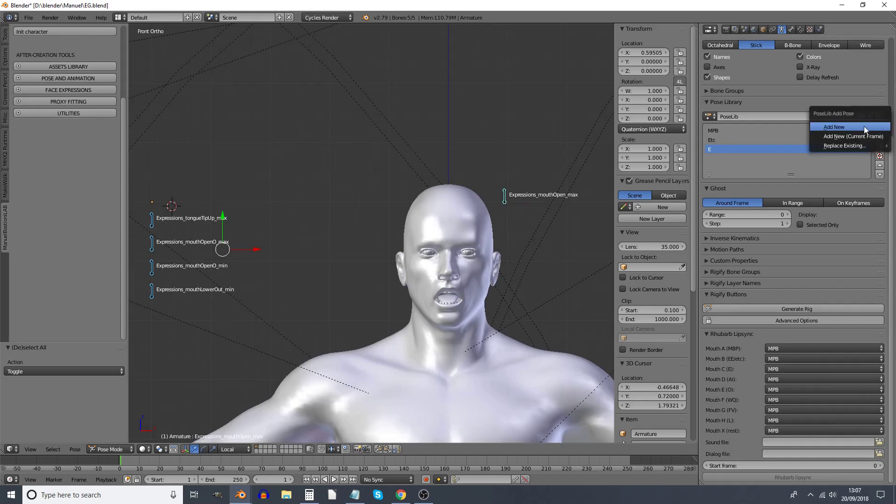
left_click(860, 125)
double_click(720, 158)
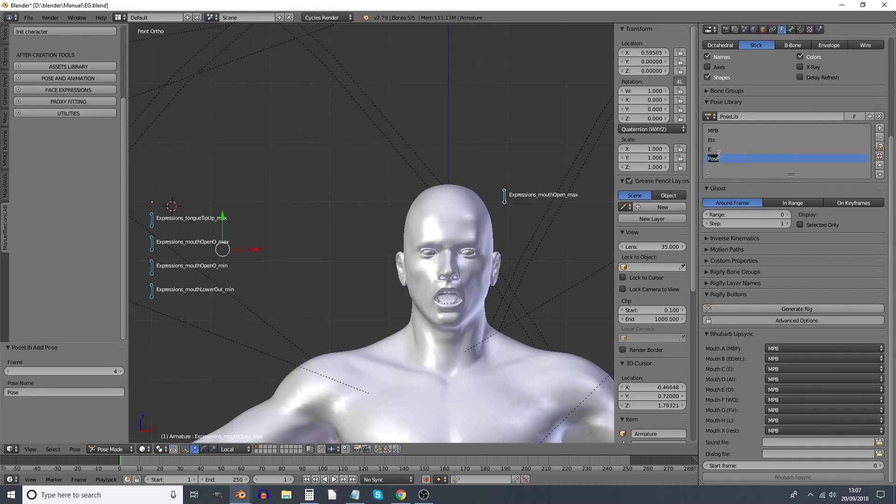
type("AI")
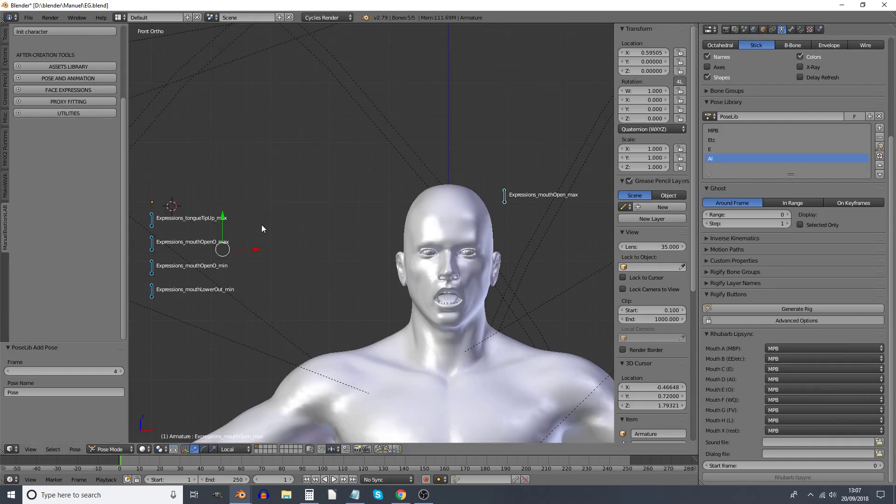
Reset the pose and move mouthOpenO_max along X, entering its X location numerically
key("alt+g")
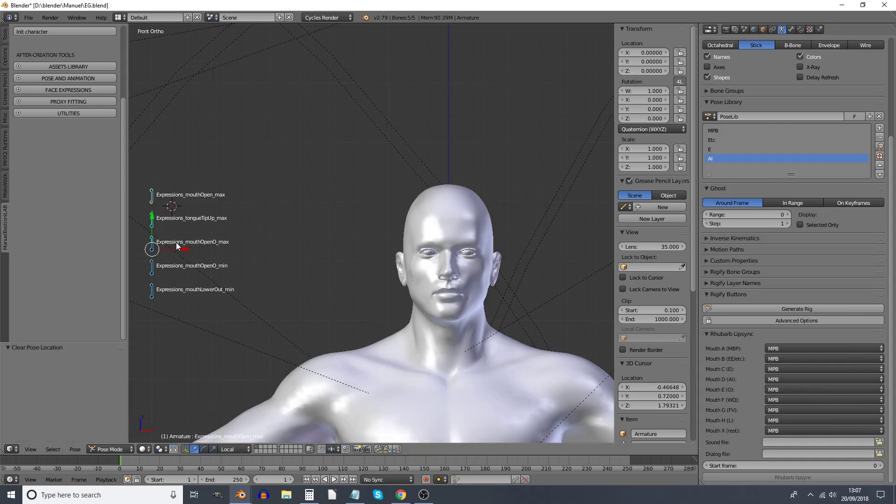
right_click(159, 250)
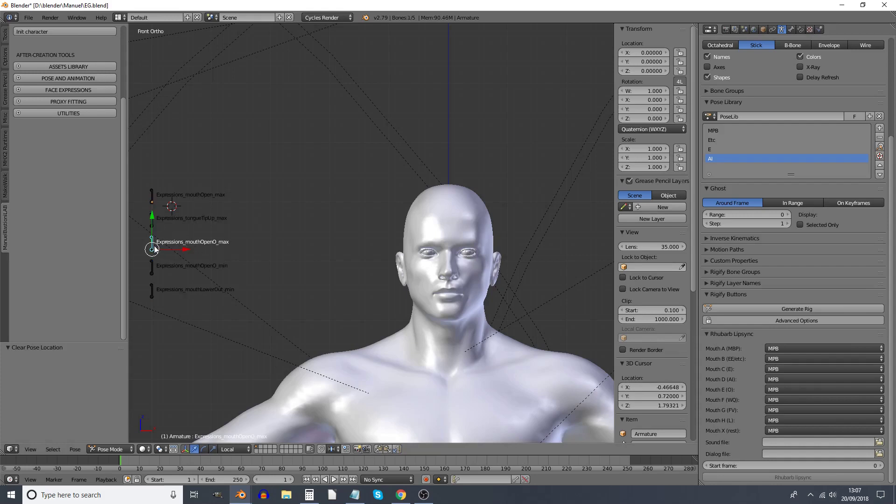
left_click_drag(178, 250, 228, 289)
scroll(230, 288, "down", 3)
scroll(230, 289, "down", 5)
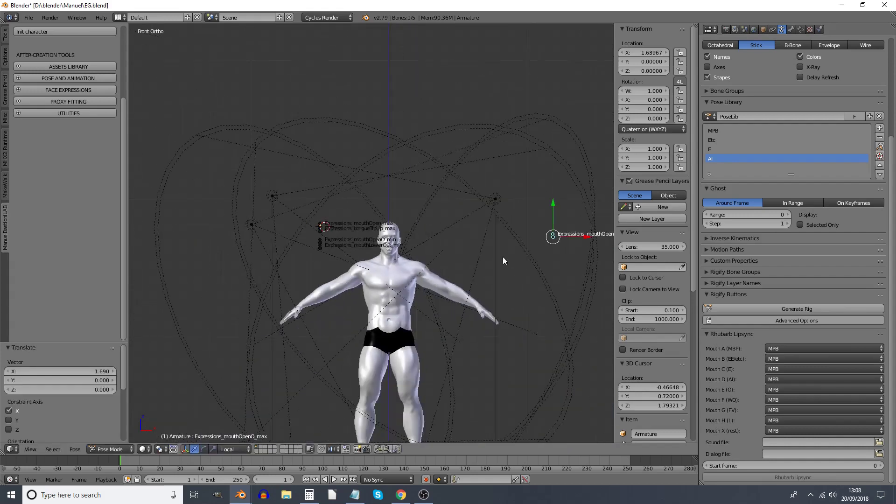
left_click(641, 52)
type("0")
key("Return")
scroll(421, 221, "up", 5)
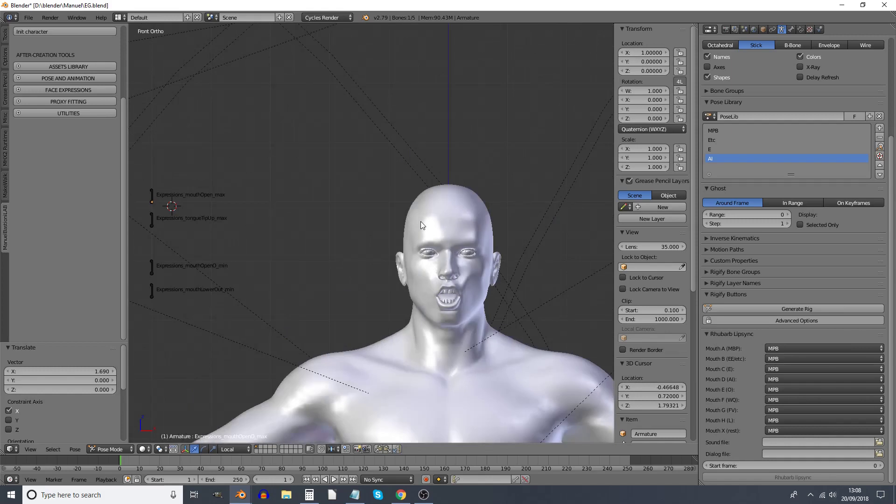
Select all mouth bones and save the rounded mouth shape as a new pose named O
key("a")
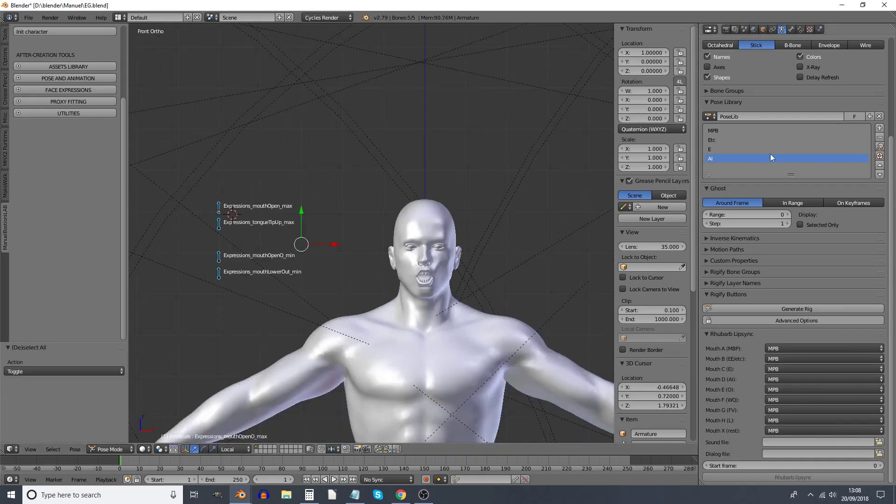
left_click(880, 127)
left_click(831, 129)
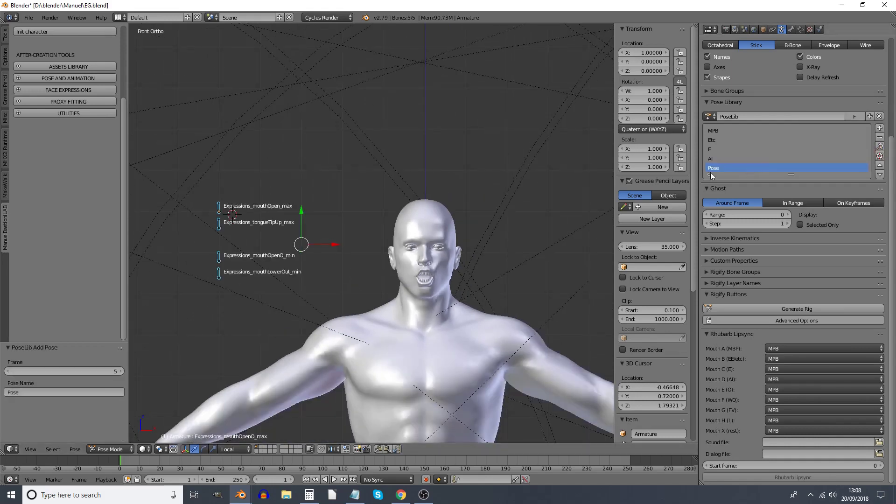
double_click(711, 168)
key("BackSpace")
type("O")
key("Return")
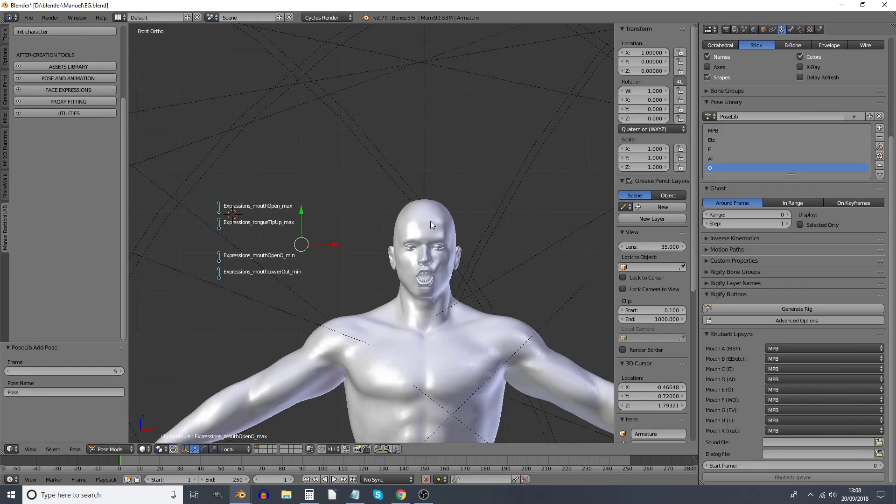
Reset the pose, enlarge the pose list, and set mouthOpenO_min to X location 1.0
key("alt+g")
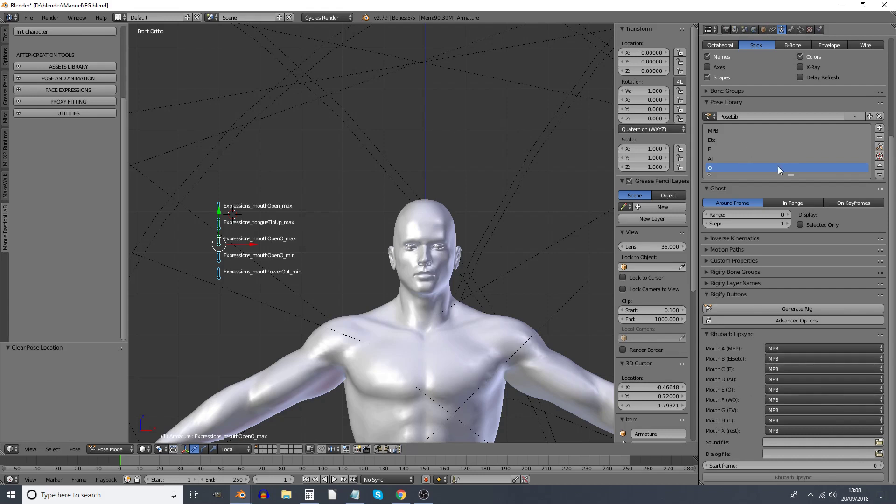
left_click_drag(790, 175, 793, 229)
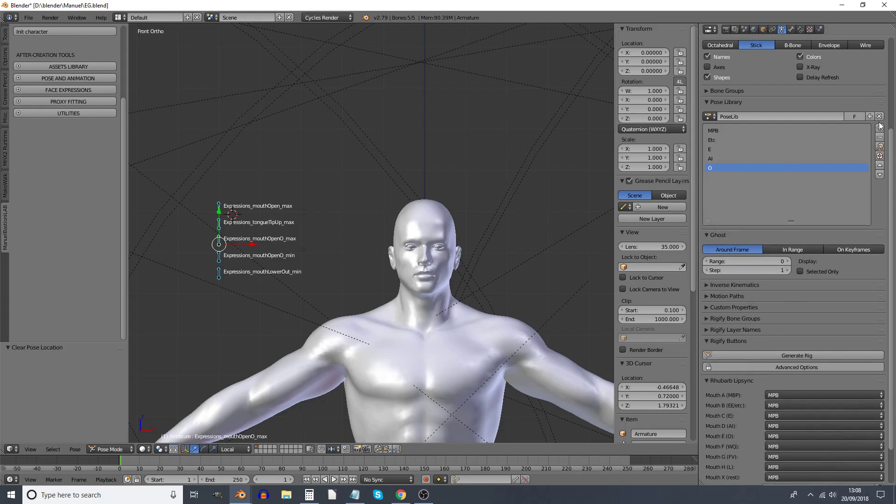
right_click(220, 255)
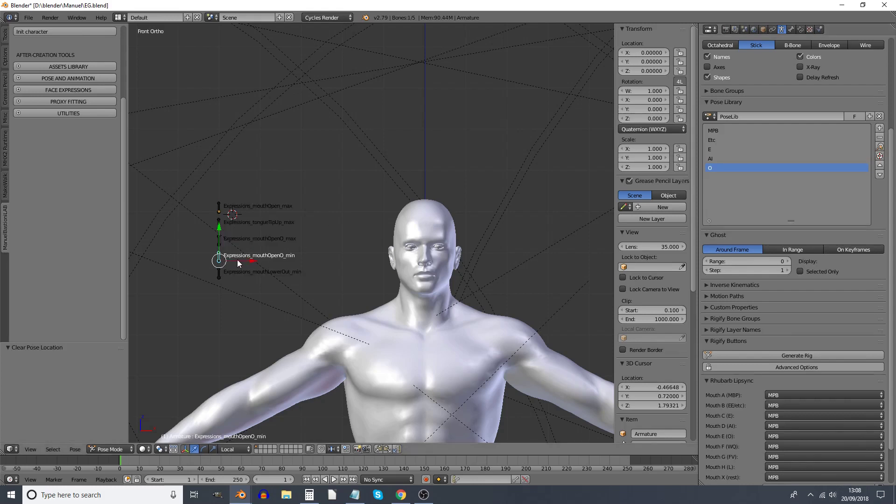
left_click_drag(237, 259, 592, 279)
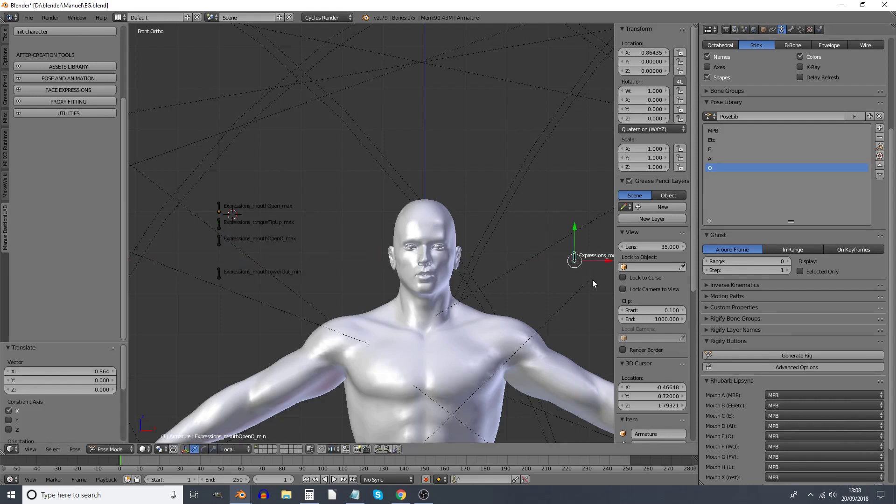
left_click(642, 53)
type("1")
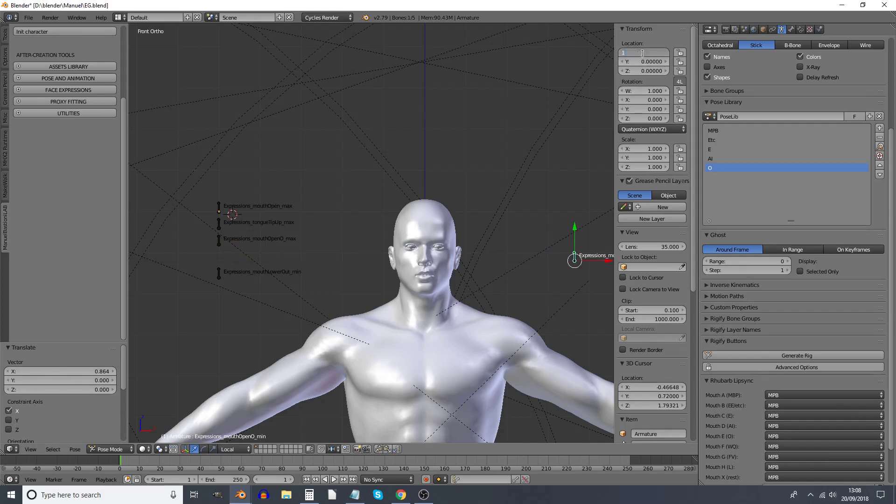
key("Return")
Select all mouth bones and save the shape as a new pose named W
key("a")
key("a")
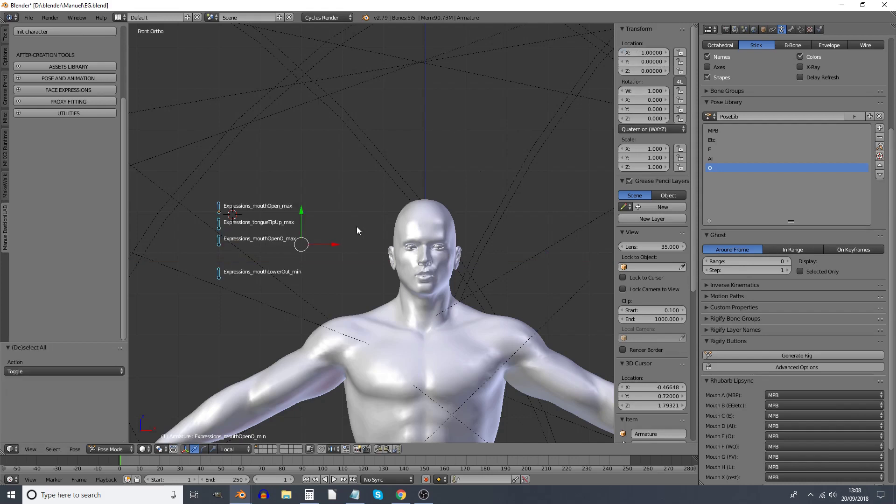
left_click(879, 128)
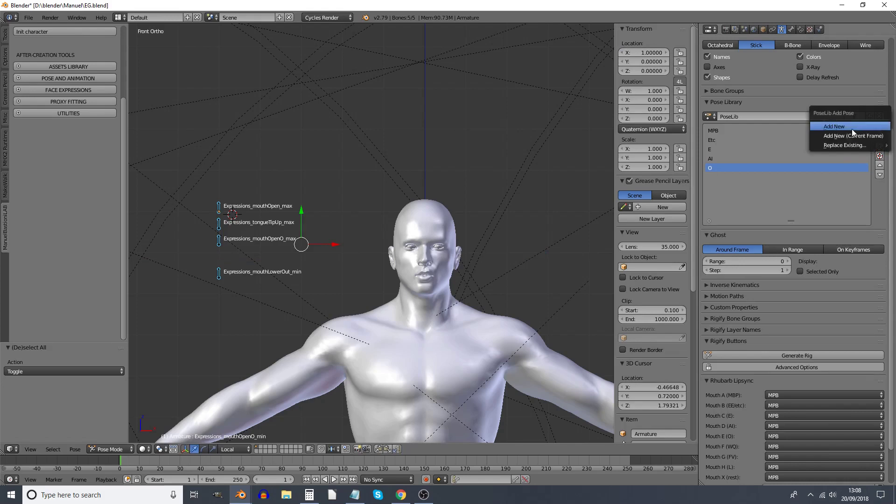
left_click(852, 130)
type("W")
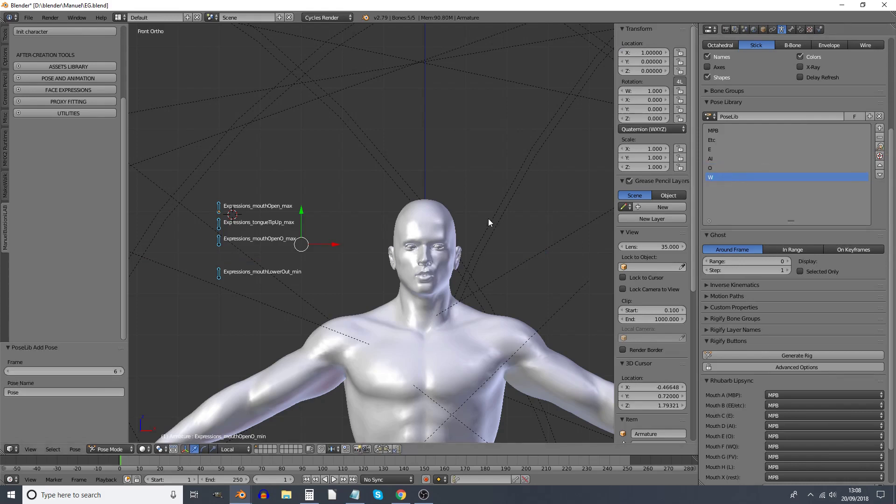
Reset the pose and set the mouthLowerOut_min bone to X location 1.0
key("alt+g")
scroll(809, 343, "down", 2)
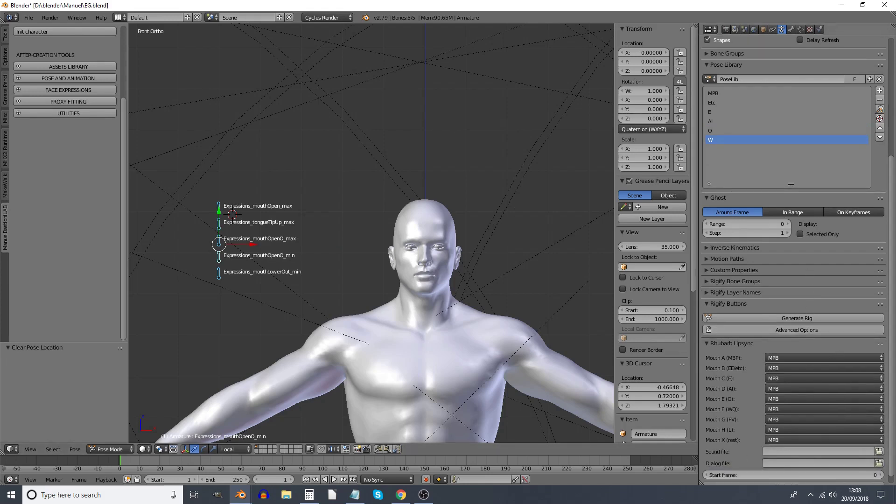
right_click(220, 277)
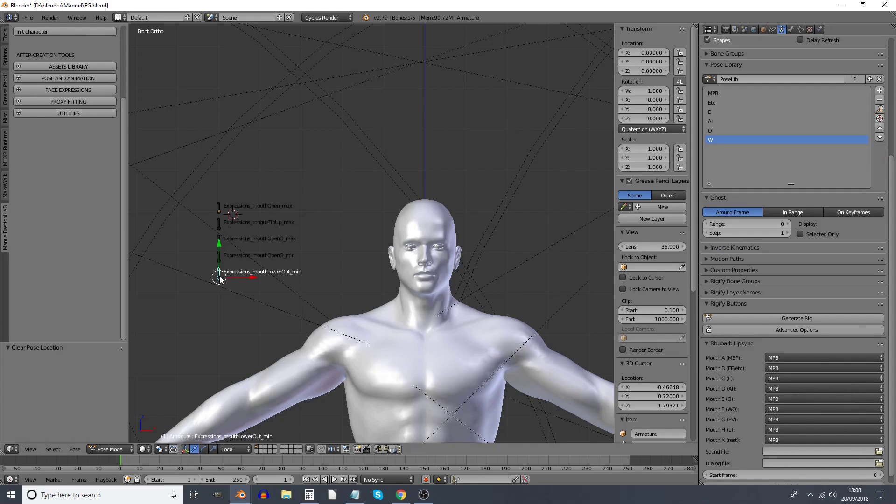
left_click_drag(240, 275, 527, 281)
left_click(648, 51)
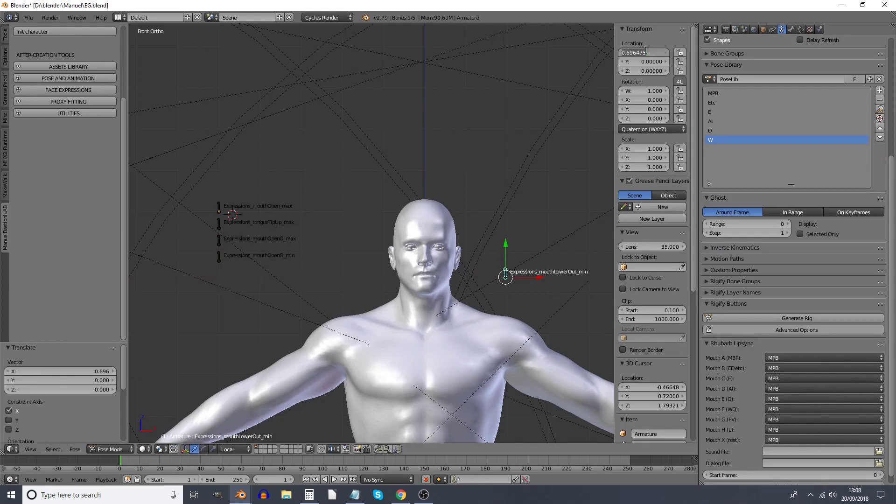
type("1")
key("Return")
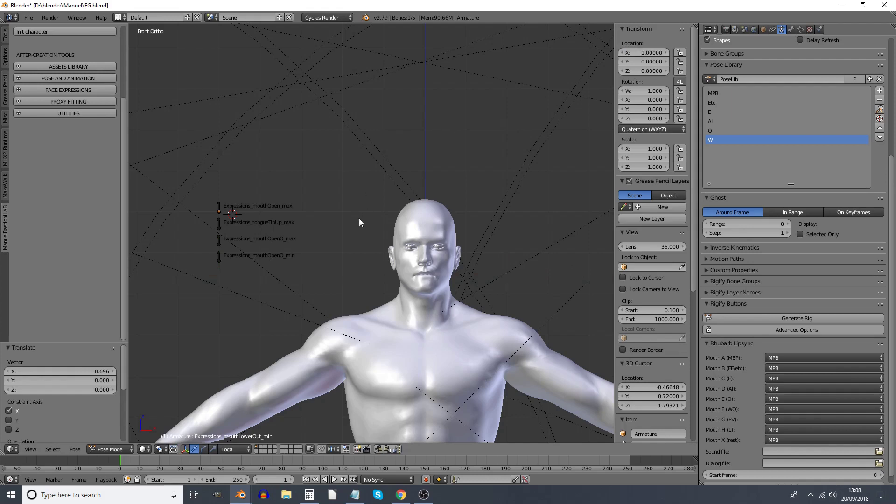
Select all mouth bones and save the shape as a new pose named FV
key("a")
key("a")
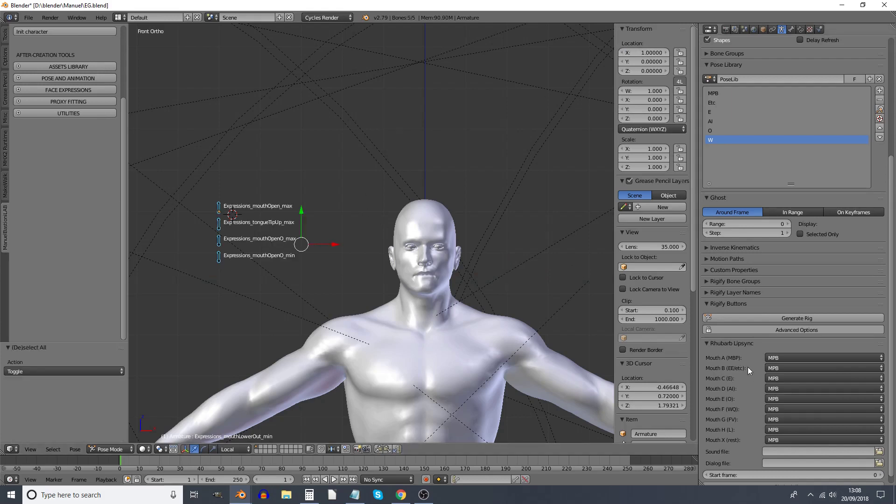
left_click(880, 91)
left_click(862, 90)
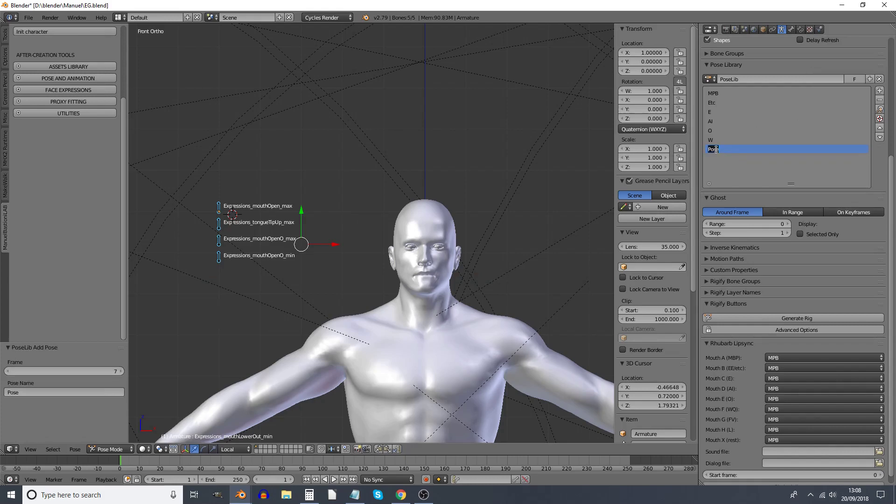
type("FV")
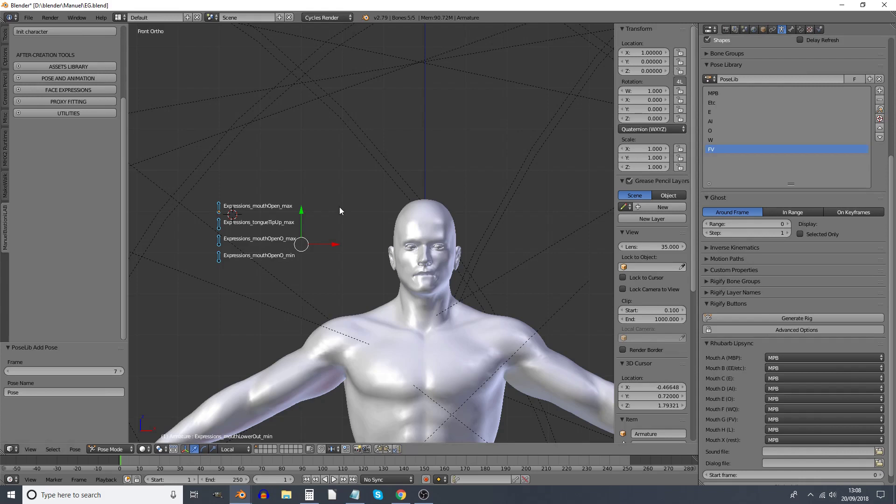
Reset the pose, then move mouthOpen_max 0.301 and tongueTipUp_max 0.931 along X
key("alt+g")
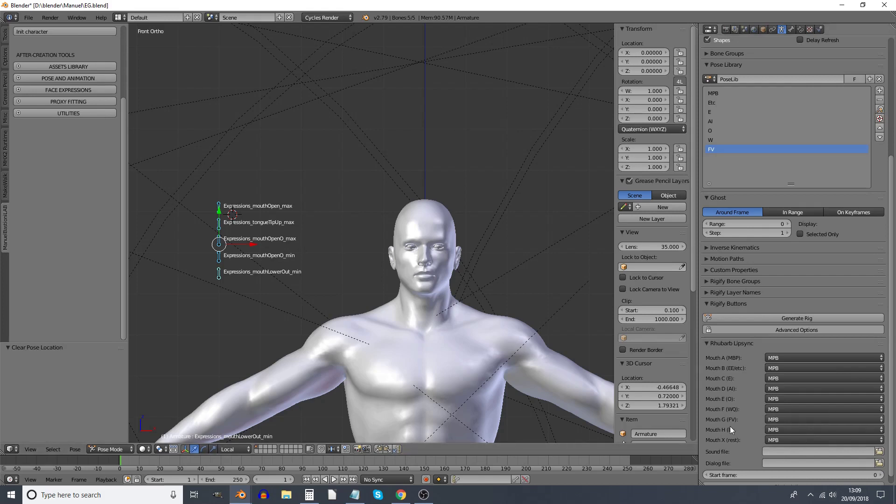
right_click(219, 210)
key("g")
key("x")
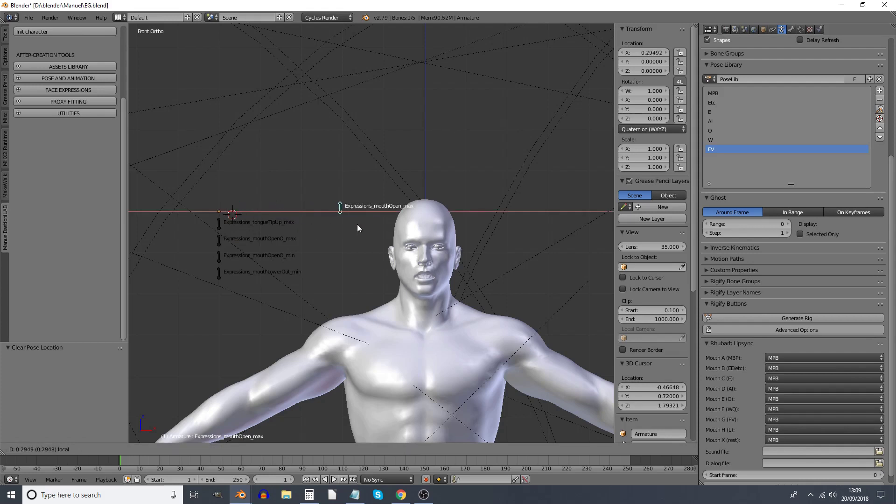
left_click(348, 227)
right_click(220, 226)
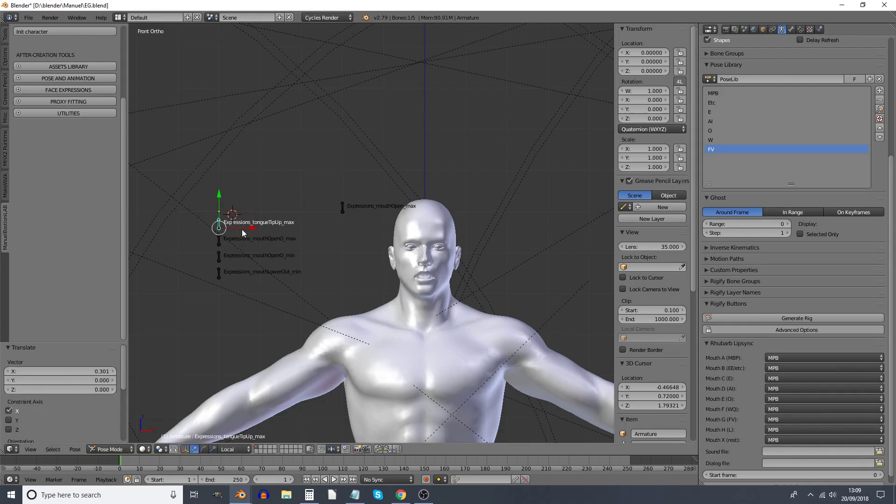
key("g")
key("x")
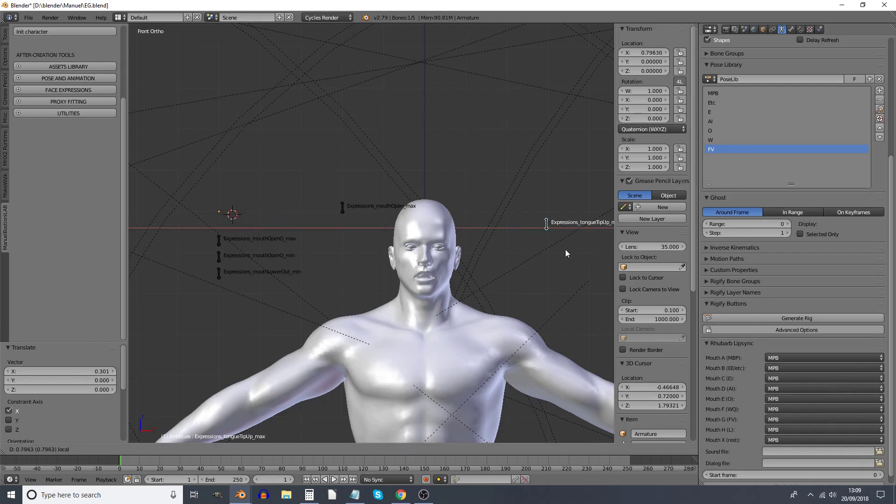
left_click(142, 257)
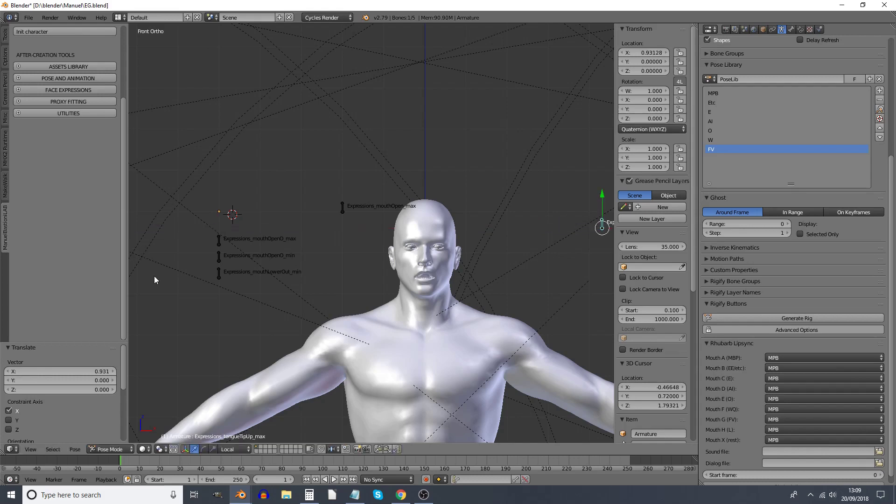
Select all mouth bones and save the combined shape as a new pose named L
key("a")
key("a")
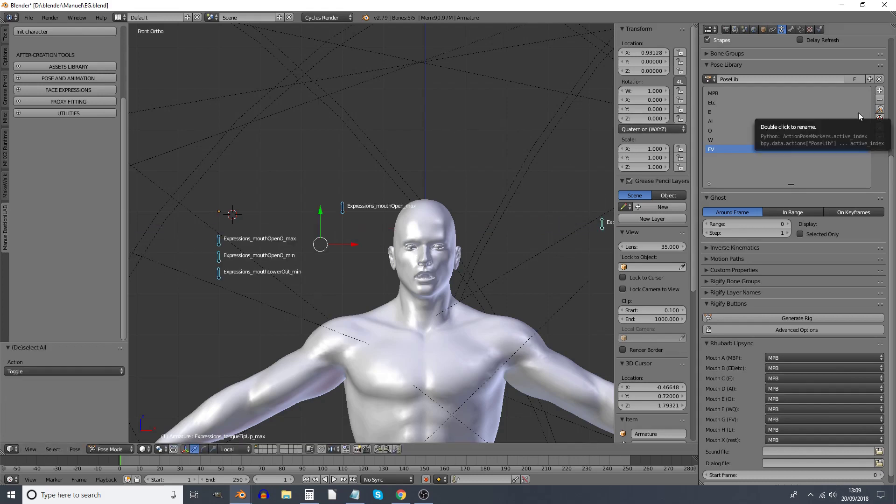
left_click(880, 91)
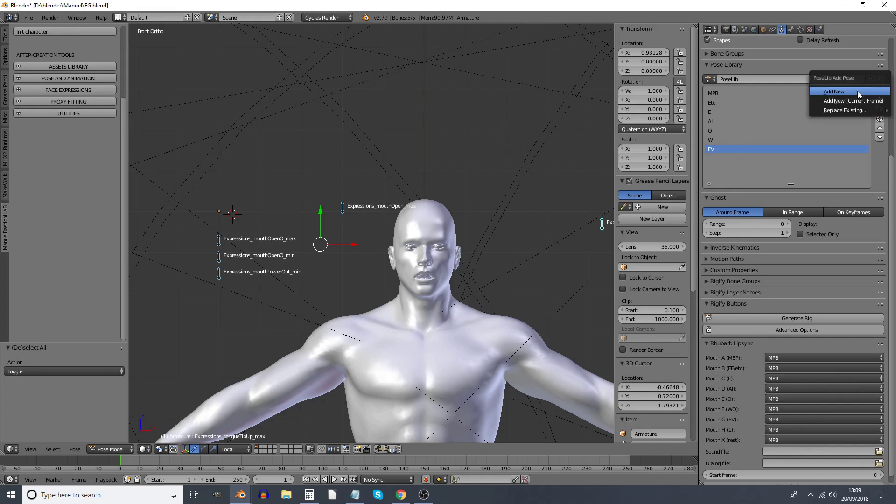
left_click(857, 95)
double_click(714, 159)
type("L")
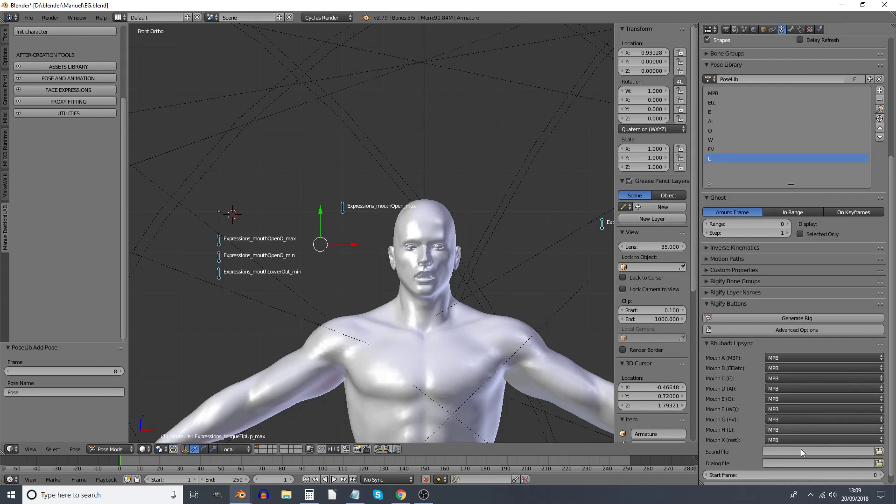
Set Rhubarb Lipsync Mouth B, C, D, E, F, G, H to Etc, E, AI, O, W, FV, L
left_click(784, 368)
left_click(790, 347)
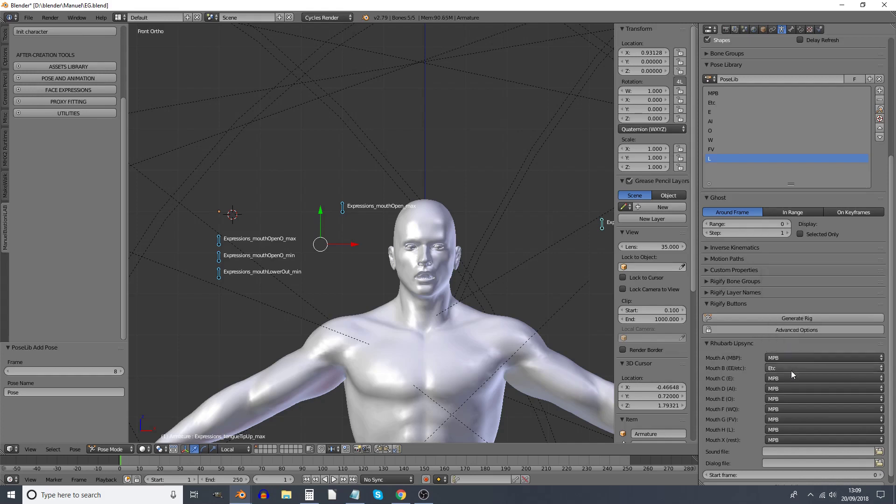
left_click(791, 378)
left_click(783, 345)
left_click(785, 389)
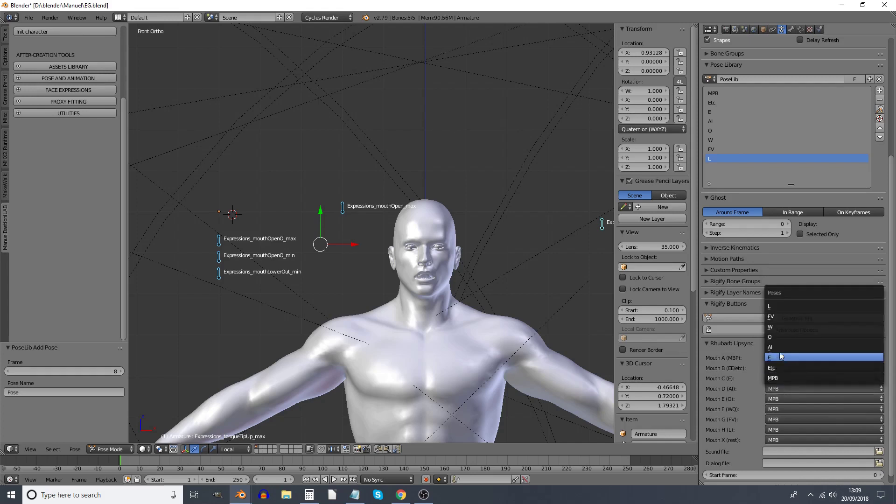
left_click(789, 357)
left_click(794, 395)
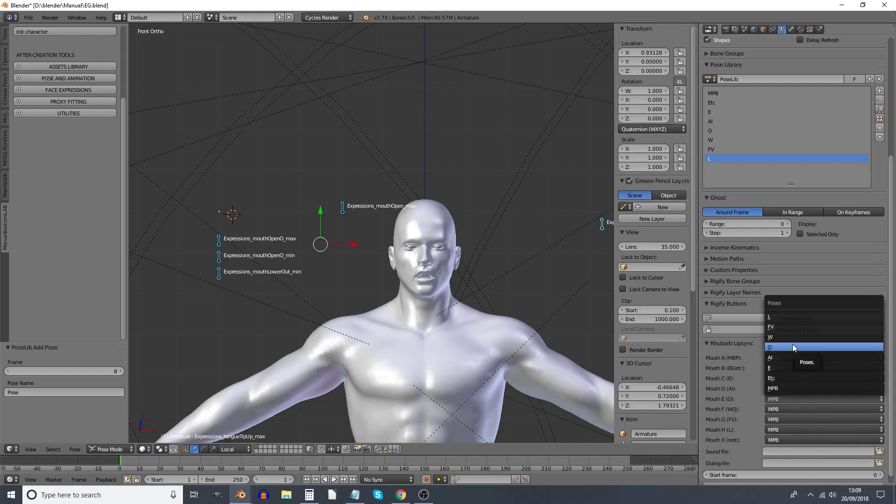
left_click(792, 346)
left_click(796, 409)
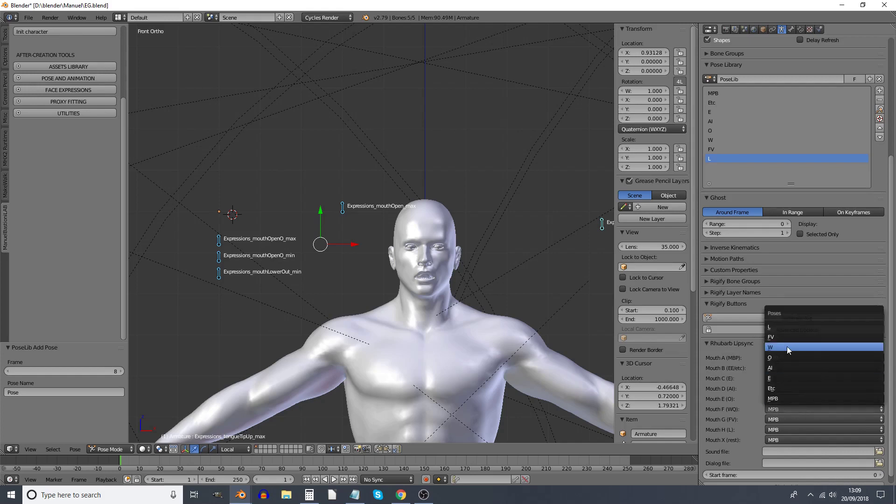
left_click(787, 346)
left_click(785, 420)
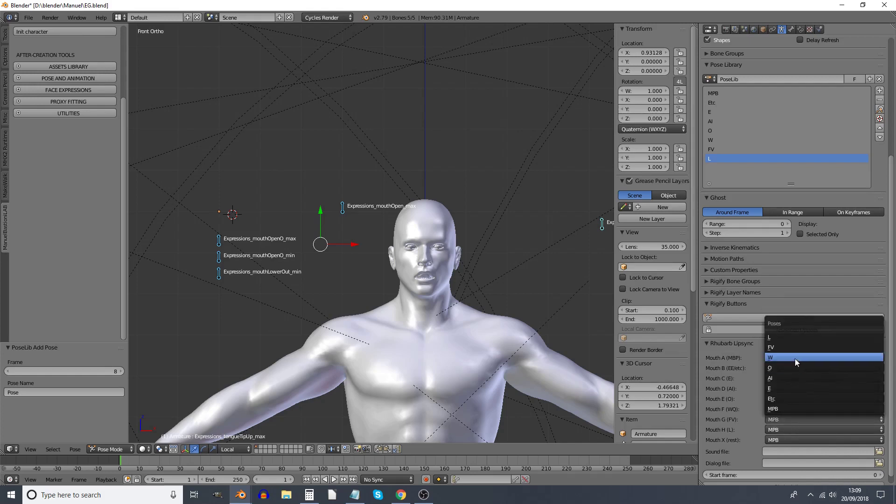
left_click(791, 349)
left_click(788, 429)
left_click(795, 348)
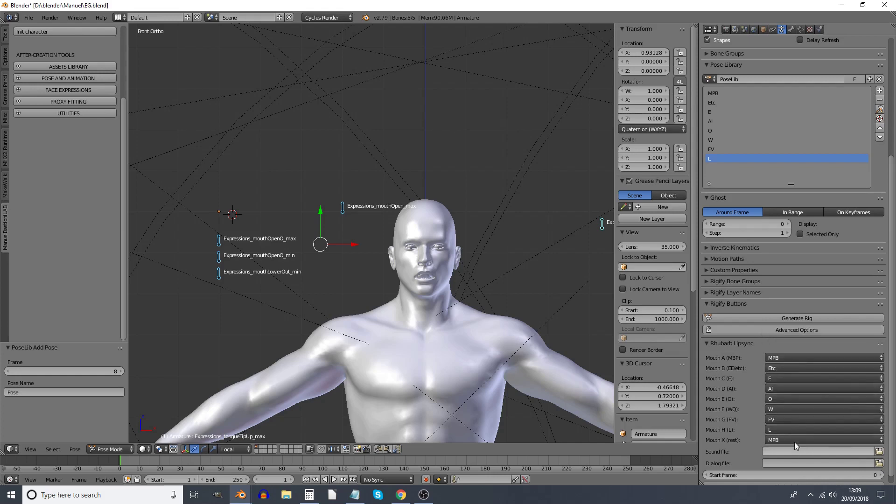
Scroll down to show the final render of the character in the glowing blue grid corridor
scroll(777, 456, "down", 1)
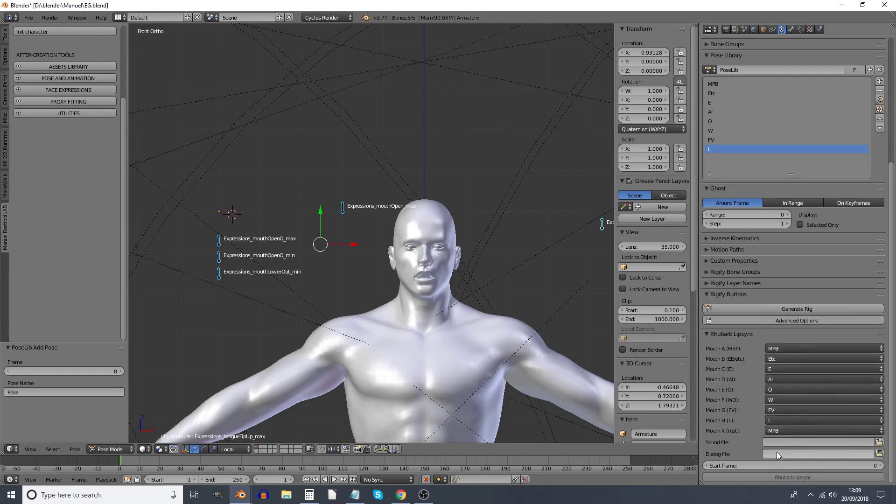